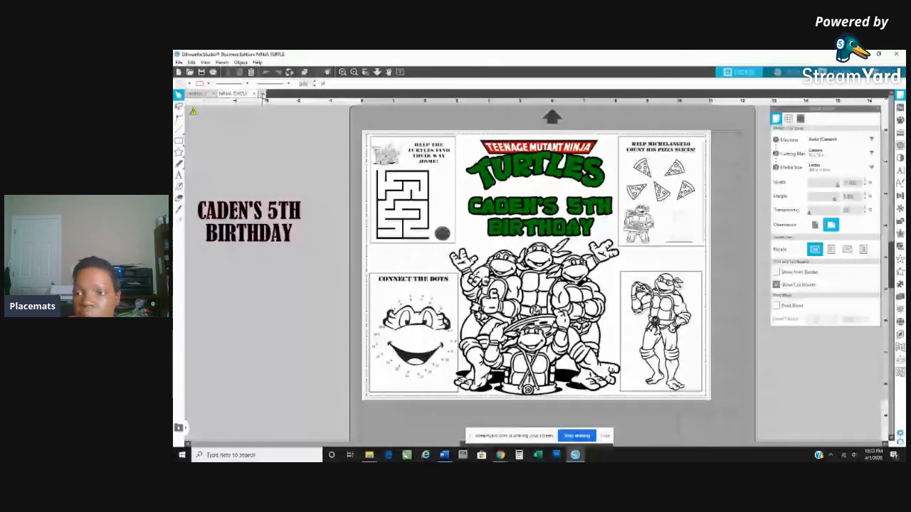
Create a new blank document and set its cutting mat to Cameo 12 x 12 in.
{"action": "left_click", "coordinate": [262, 94]}
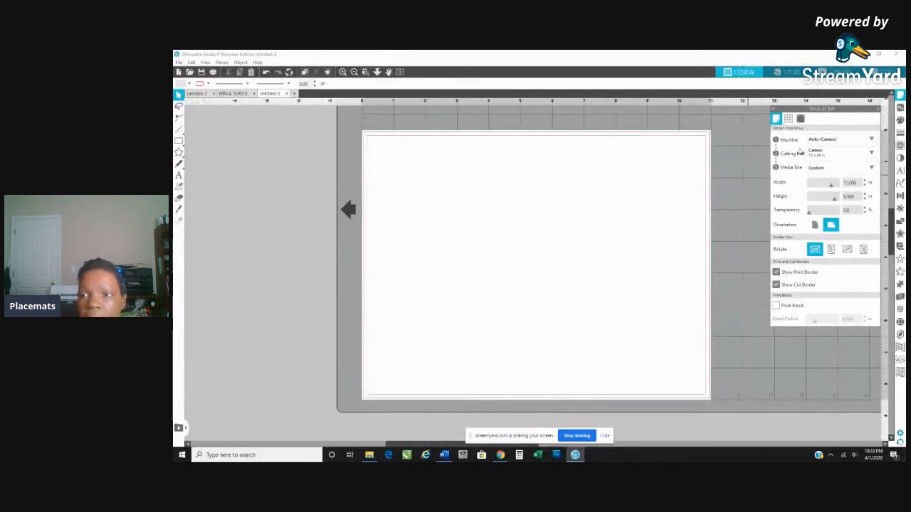
{"action": "left_click", "coordinate": [840, 152]}
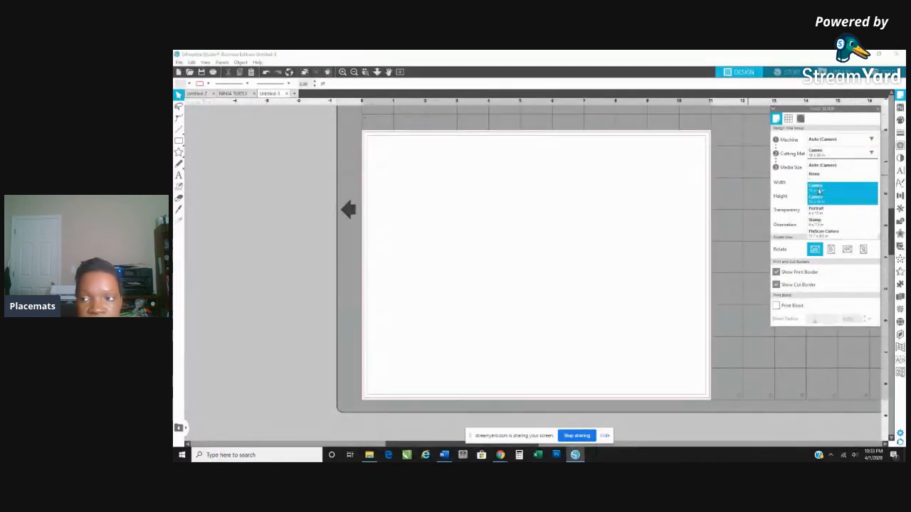
{"action": "left_click", "coordinate": [818, 187]}
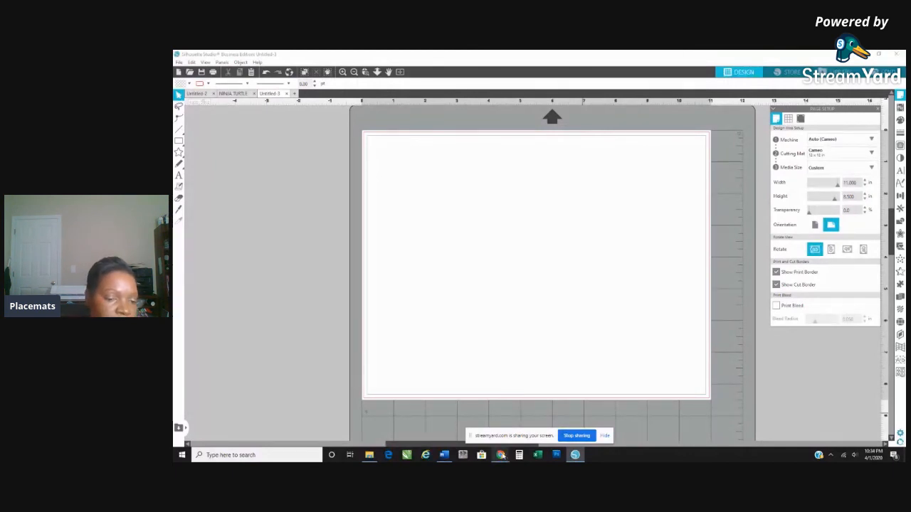
Switch to Google Chrome, open Google in the empty tab and search for "ninja turtle png".
{"action": "mouse_move", "coordinate": [368, 456]}
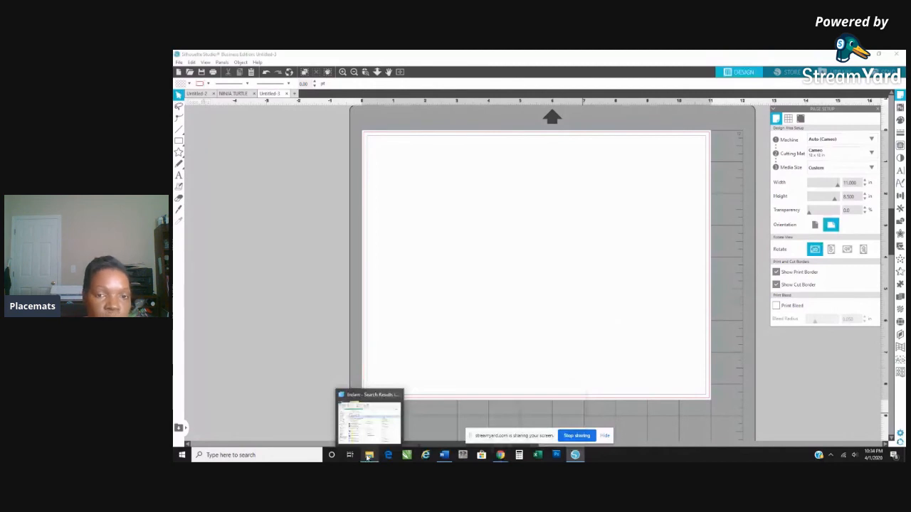
{"action": "mouse_move", "coordinate": [498, 456]}
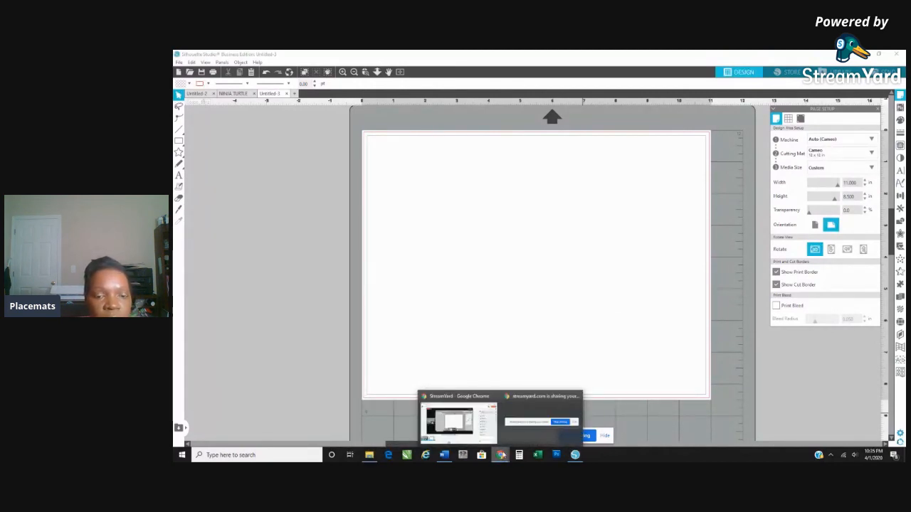
{"action": "mouse_move", "coordinate": [545, 407]}
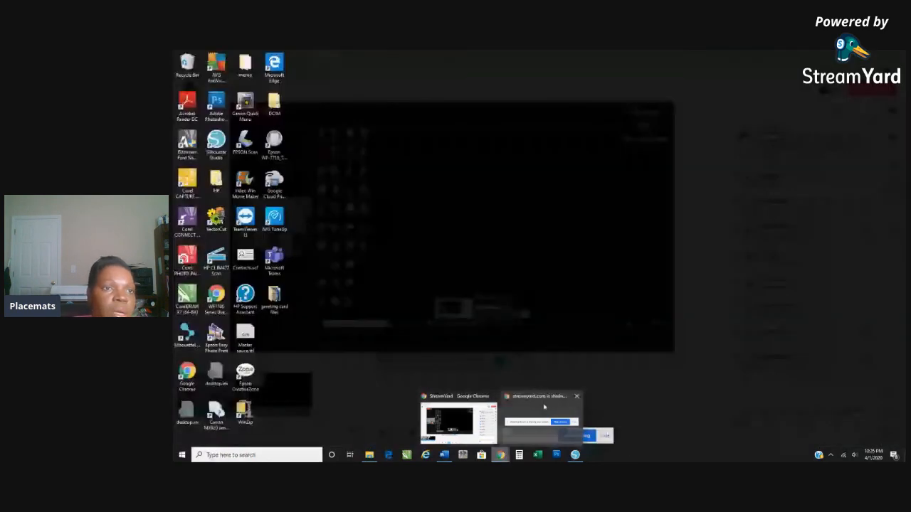
{"action": "left_click", "coordinate": [544, 407]}
{"action": "left_click", "coordinate": [363, 56]}
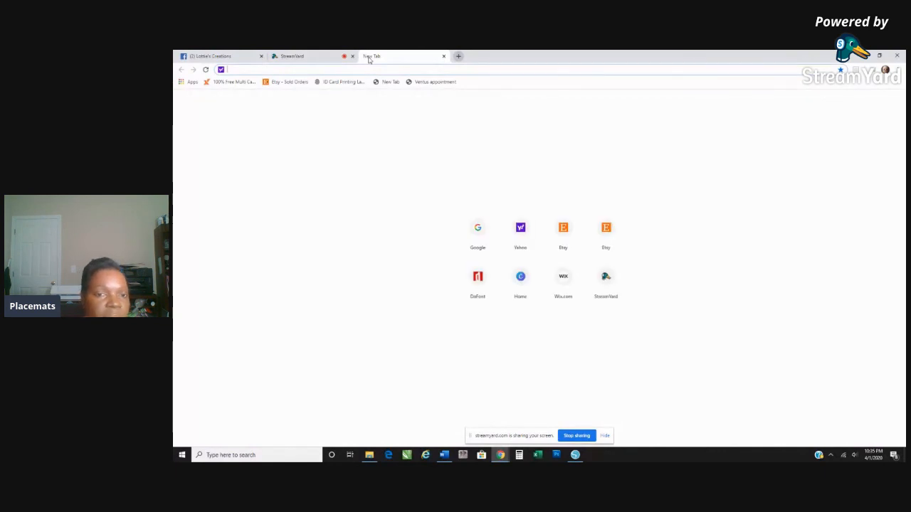
{"action": "left_click", "coordinate": [478, 229]}
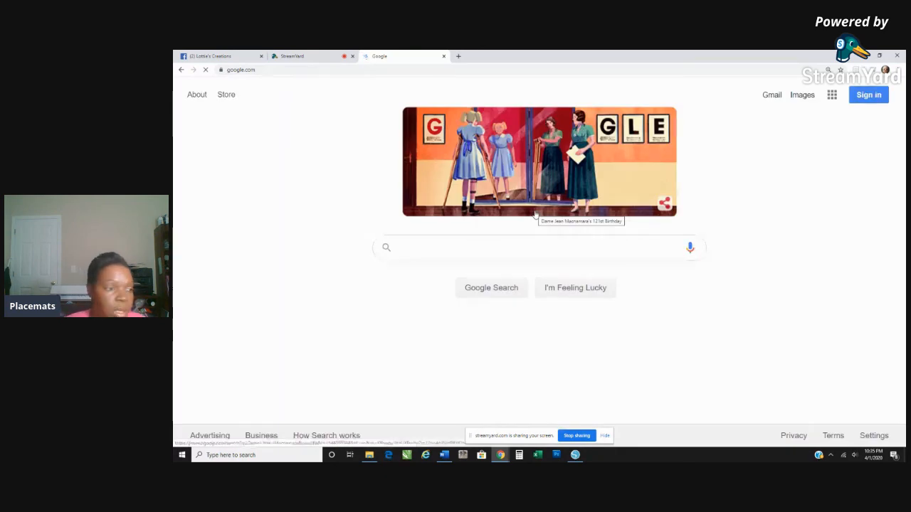
{"action": "left_click", "coordinate": [457, 245]}
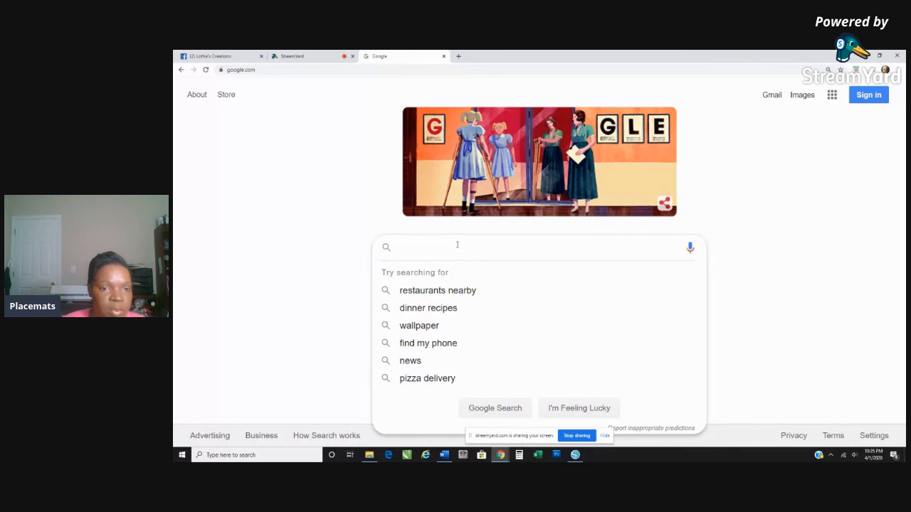
{"action": "type", "text": "ninja "}
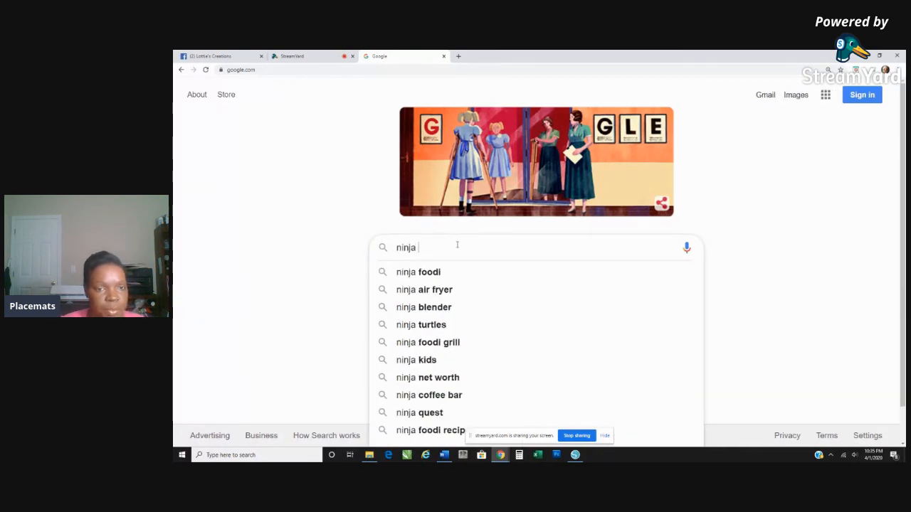
{"action": "type", "text": "turtle png"}
{"action": "key", "text": "Return"}
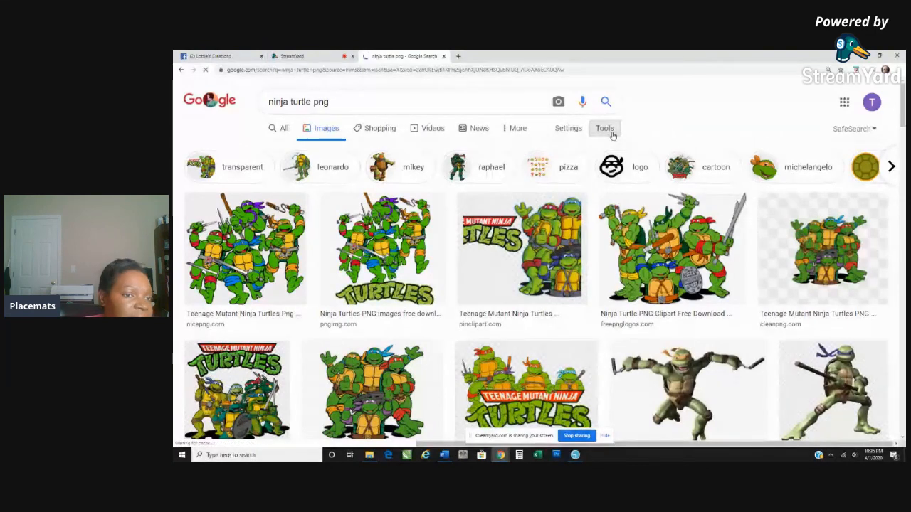
Filter the ninja turtle image results to the Large size.
{"action": "left_click", "coordinate": [612, 131]}
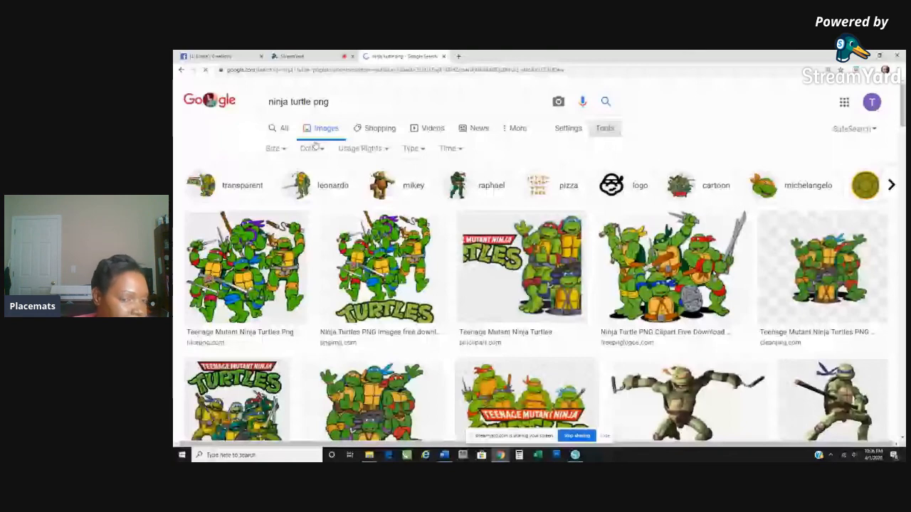
{"action": "left_click", "coordinate": [274, 148]}
{"action": "left_click", "coordinate": [277, 183]}
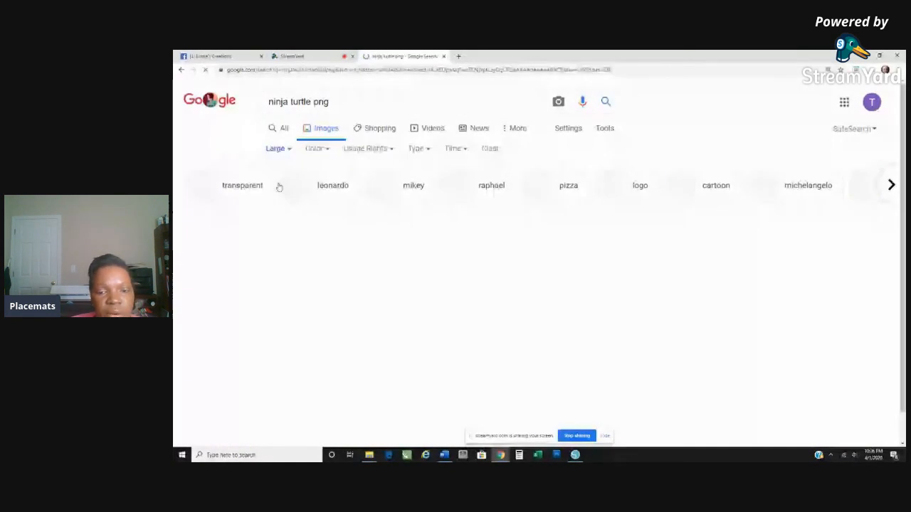
{"action": "scroll", "coordinate": [488, 313], "scroll_direction": "down", "scroll_amount": 2}
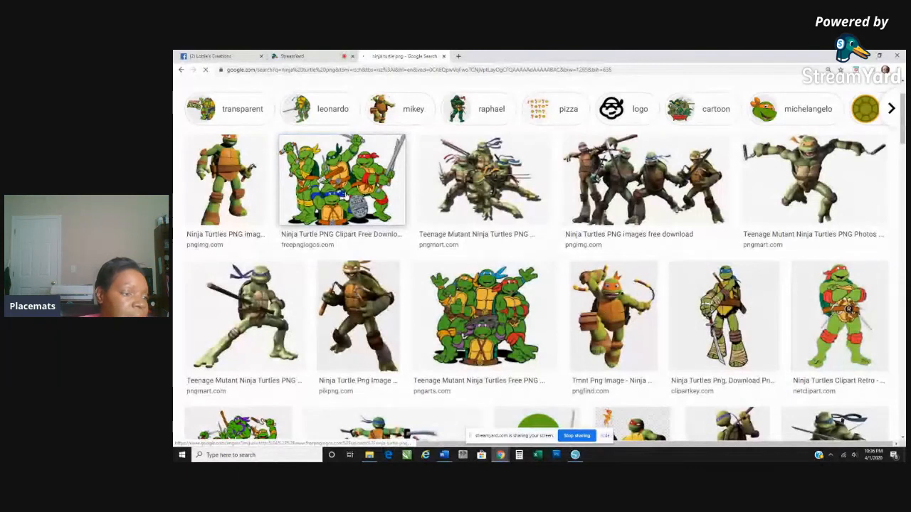
Save the freepnglogos.com picture of the four turtles as a PNG image in the ninja turtle folder.
{"action": "left_click", "coordinate": [345, 188]}
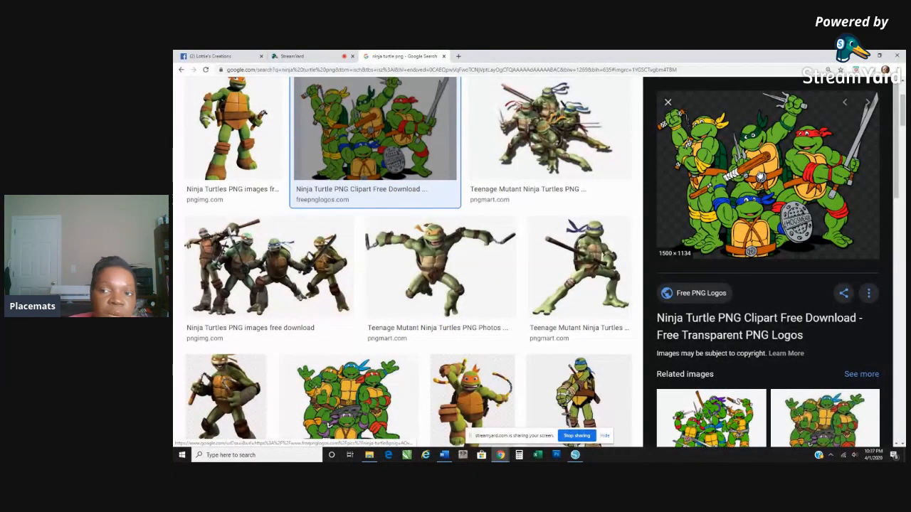
{"action": "right_click", "coordinate": [759, 173]}
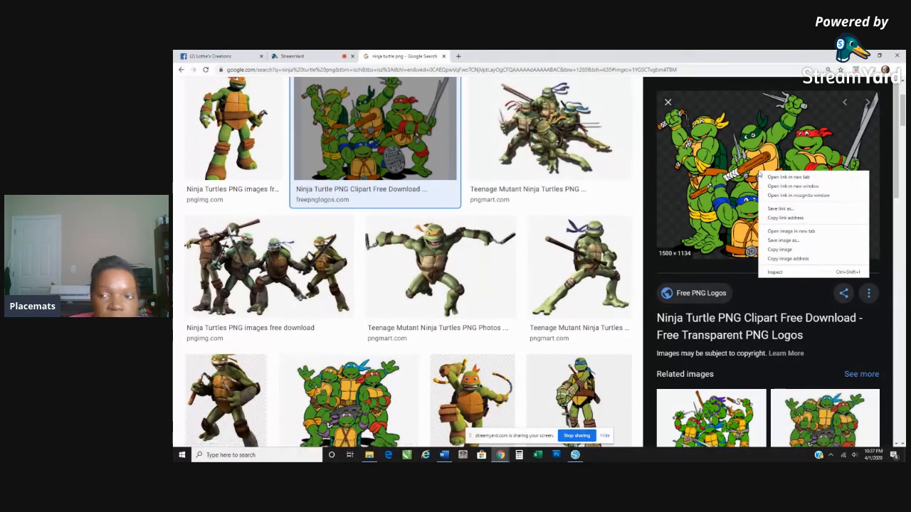
{"action": "left_click", "coordinate": [774, 240]}
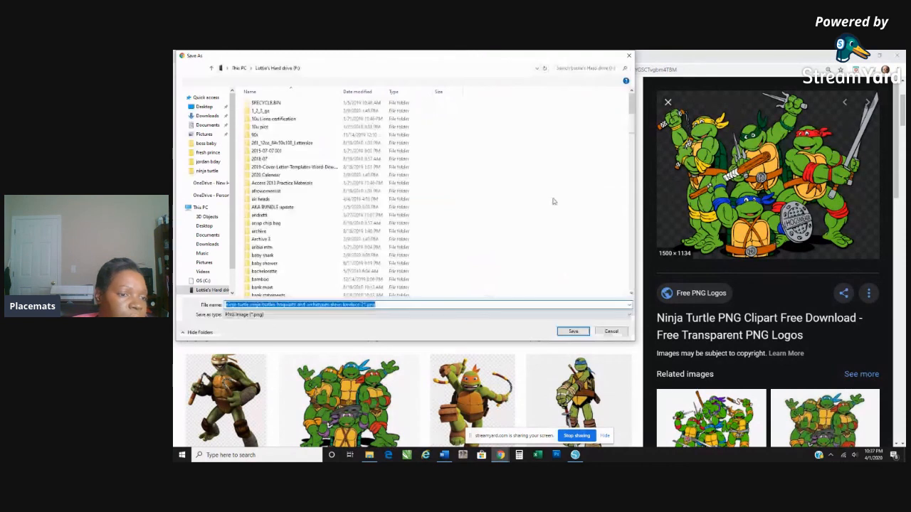
{"action": "left_click", "coordinate": [207, 171]}
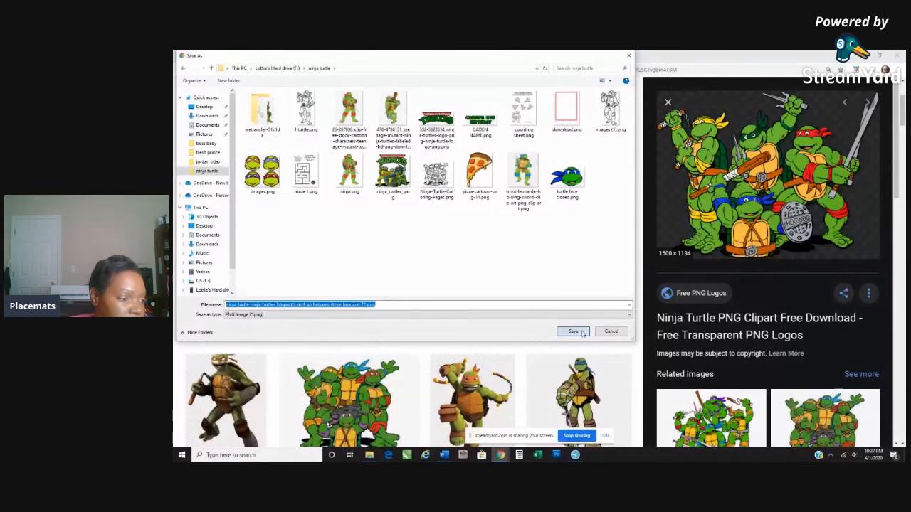
{"action": "left_click", "coordinate": [573, 332]}
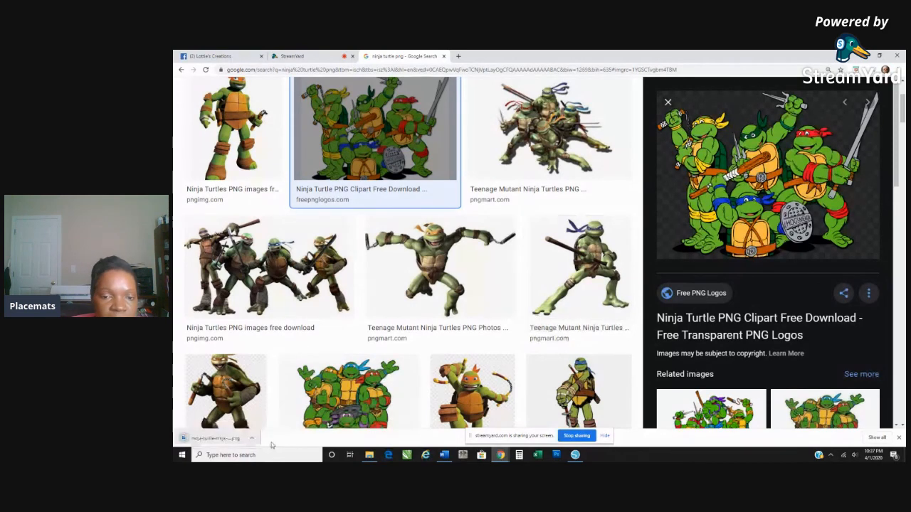
Switch back to Silhouette Studio and draw a rectangle about 6.69 x 5.40 in overlapping the page's left edge.
{"action": "left_click", "coordinate": [575, 456]}
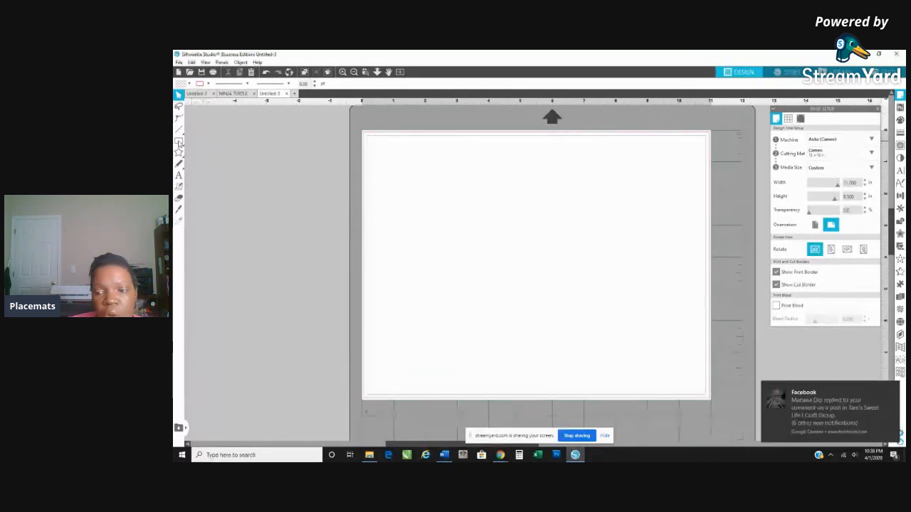
{"action": "left_click", "coordinate": [179, 142]}
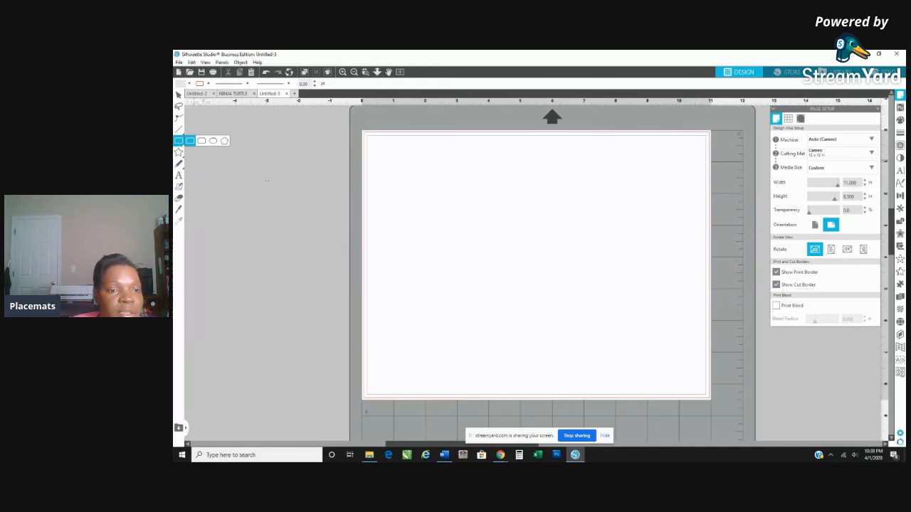
{"action": "mouse_move", "coordinate": [380, 271]}
{"action": "left_mouse_down"}
{"action": "mouse_move", "coordinate": [401, 287]}
{"action": "mouse_move", "coordinate": [407, 333]}
{"action": "left_mouse_up"}
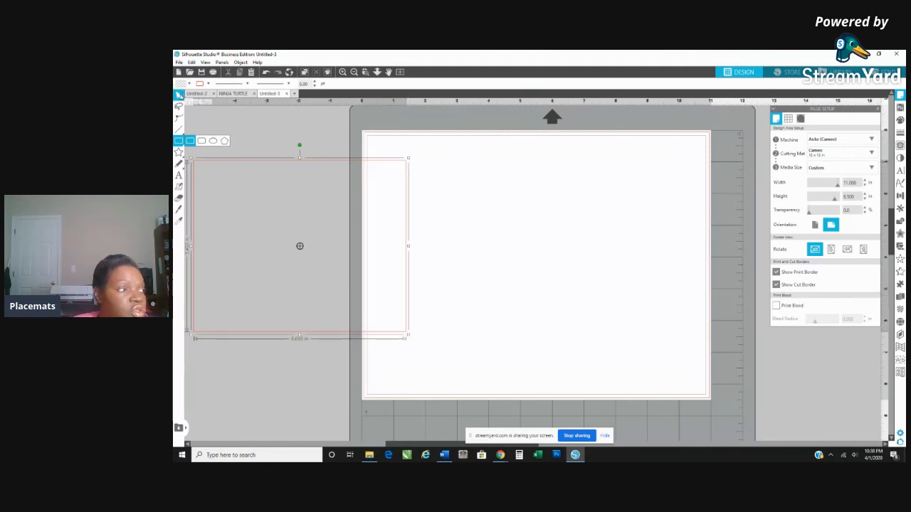
{"action": "left_click", "coordinate": [178, 94]}
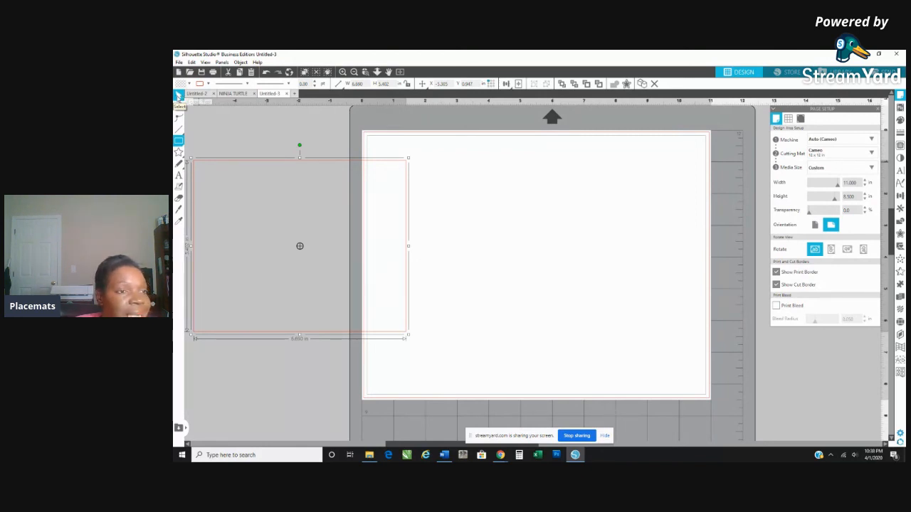
{"action": "left_click", "coordinate": [179, 97]}
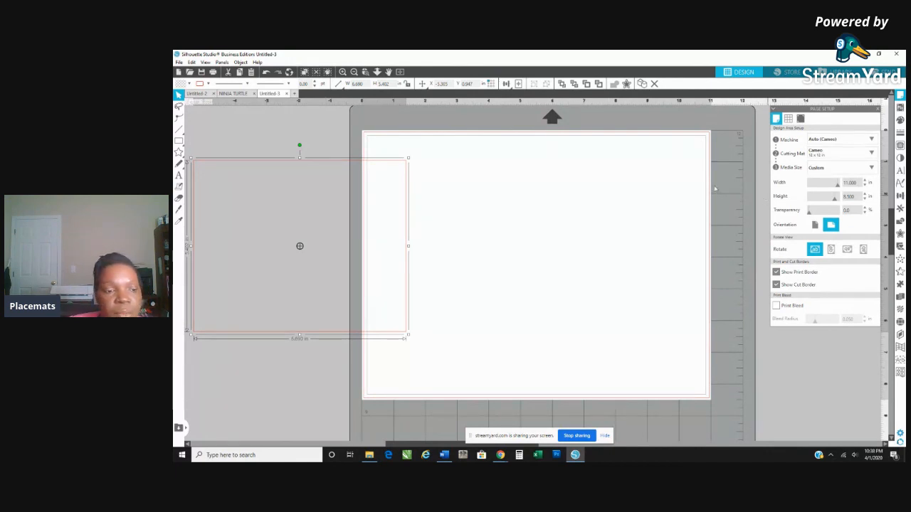
Resize the rectangle to 11 in wide by 8.5 in high and move it so it covers the page.
{"action": "left_click", "coordinate": [311, 410]}
{"action": "left_click", "coordinate": [275, 333]}
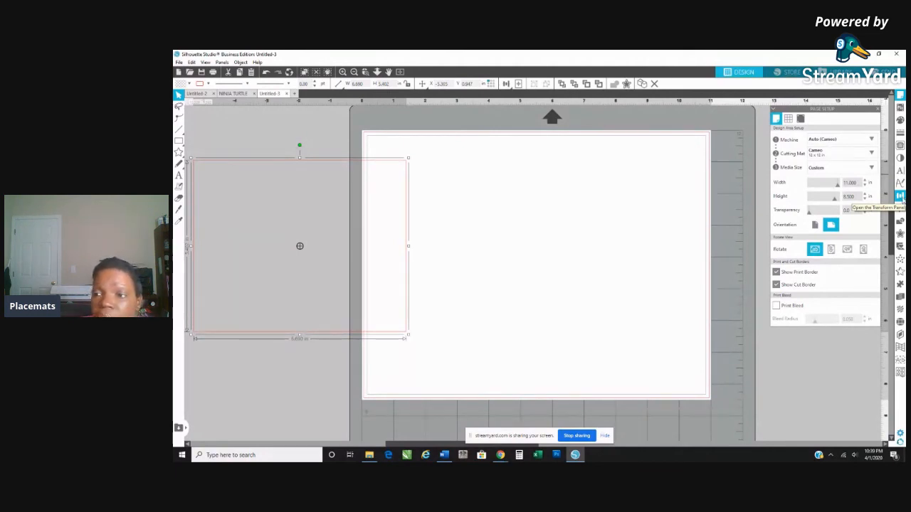
{"action": "left_click", "coordinate": [900, 197]}
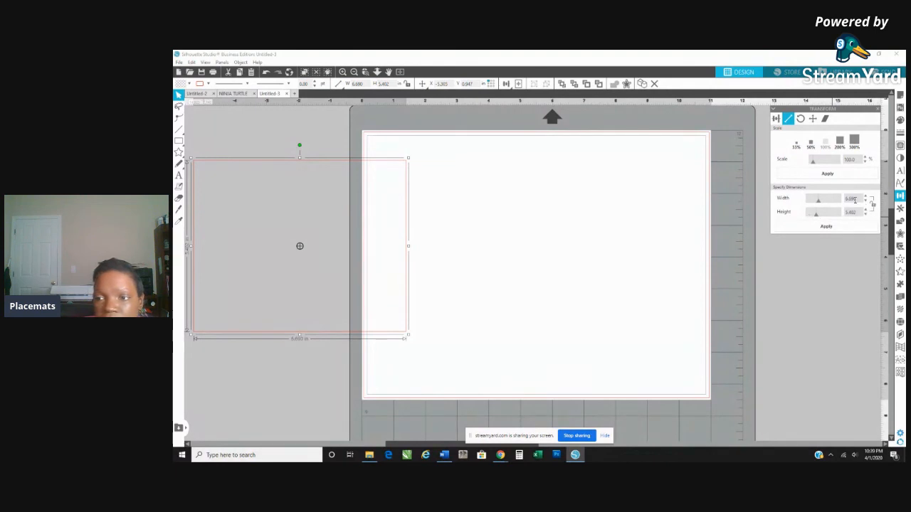
{"action": "left_click_drag", "start_coordinate": [858, 198], "coordinate": [840, 198]}
{"action": "type", "text": "11"}
{"action": "left_click_drag", "start_coordinate": [862, 213], "coordinate": [839, 212]}
{"action": "type", "text": "8.500"}
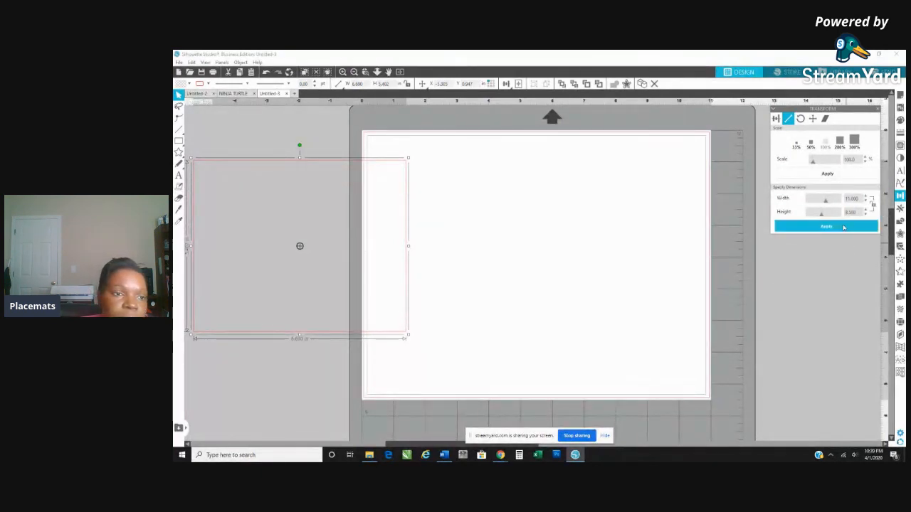
{"action": "left_click", "coordinate": [844, 227]}
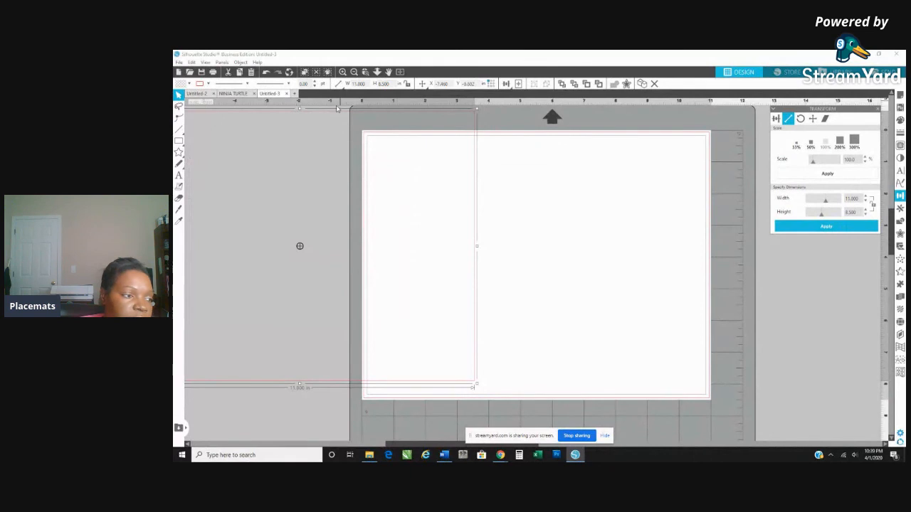
{"action": "left_click_drag", "start_coordinate": [336, 116], "coordinate": [573, 133]}
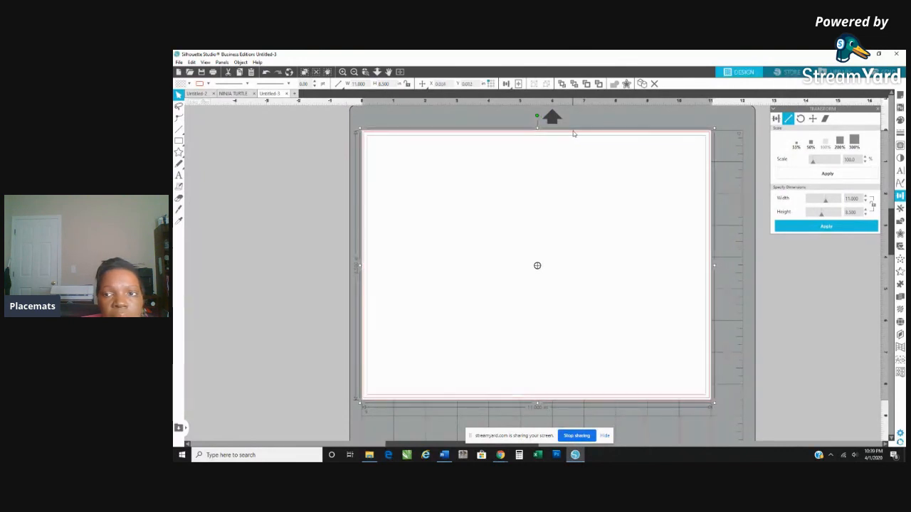
{"action": "left_click_drag", "start_coordinate": [573, 133], "coordinate": [573, 134]}
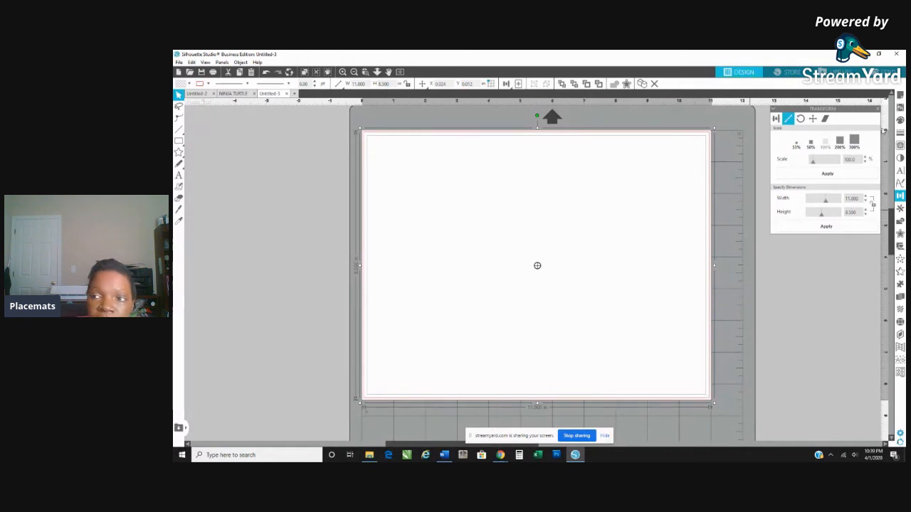
Try solid red, magenta, green, pale green and orange fills on the page-sized rectangle.
{"action": "left_click", "coordinate": [901, 122]}
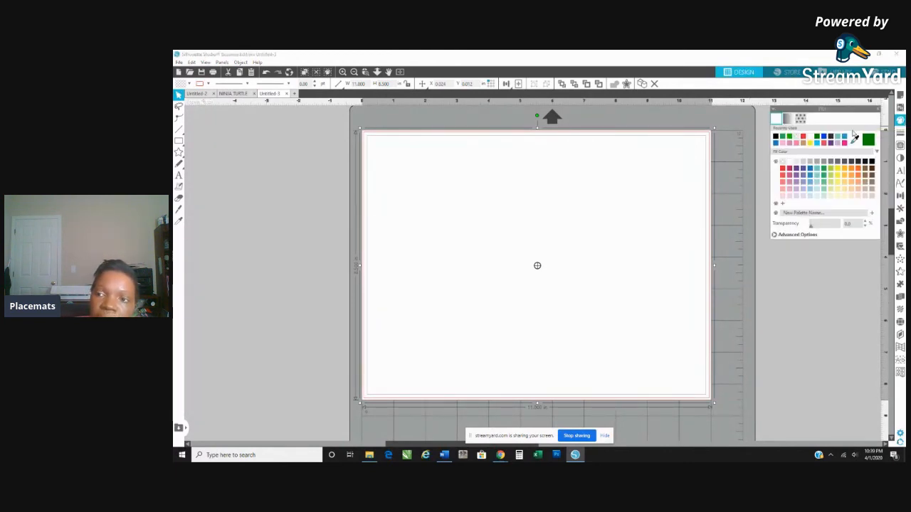
{"action": "left_click", "coordinate": [782, 169]}
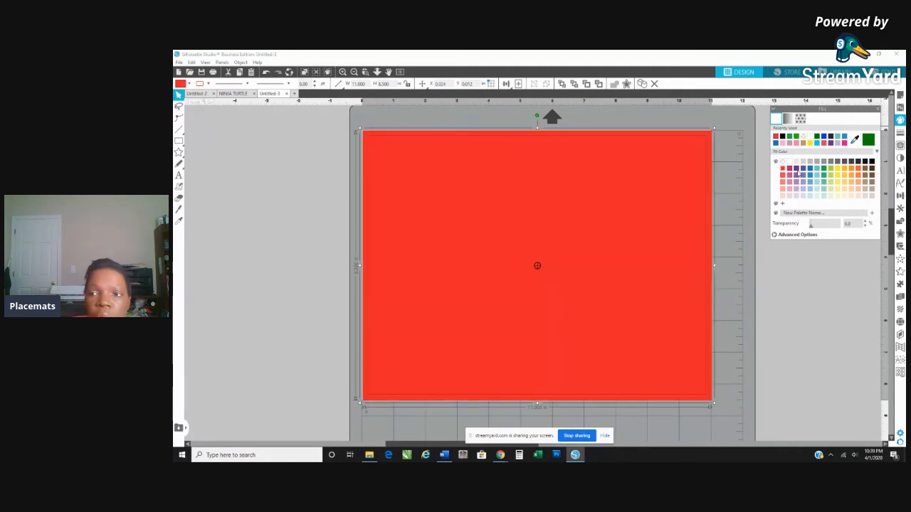
{"action": "left_click", "coordinate": [788, 173]}
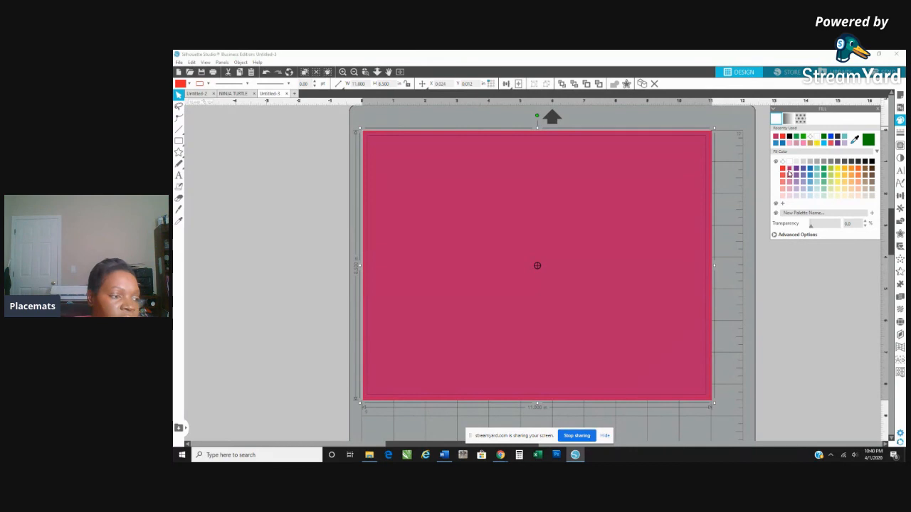
{"action": "left_click", "coordinate": [831, 182]}
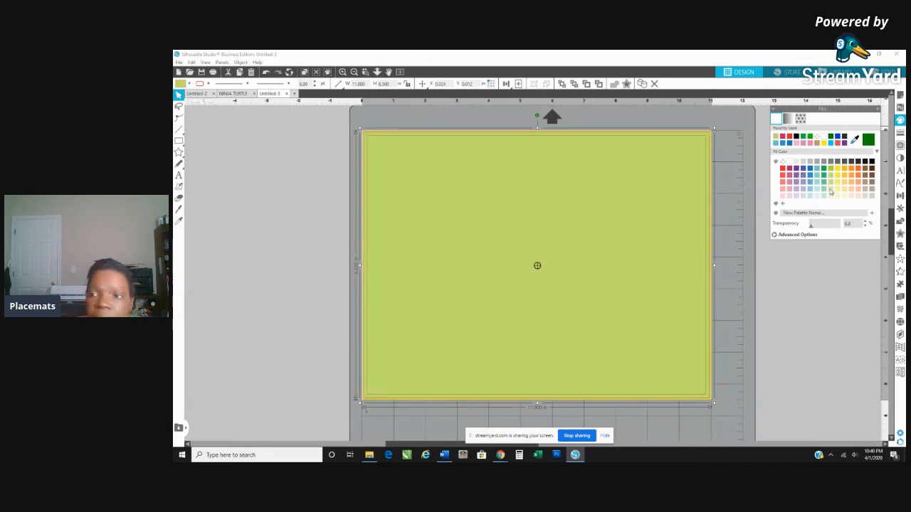
{"action": "left_click", "coordinate": [834, 189]}
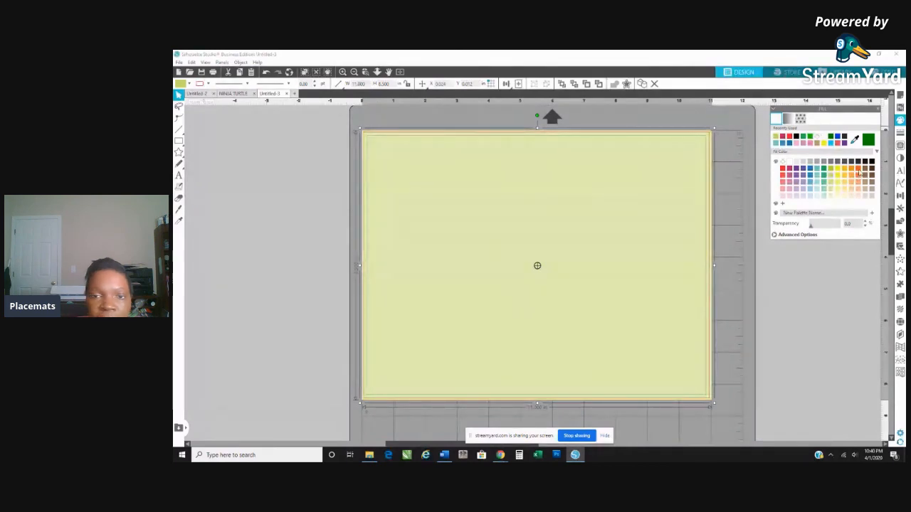
{"action": "left_click", "coordinate": [859, 173]}
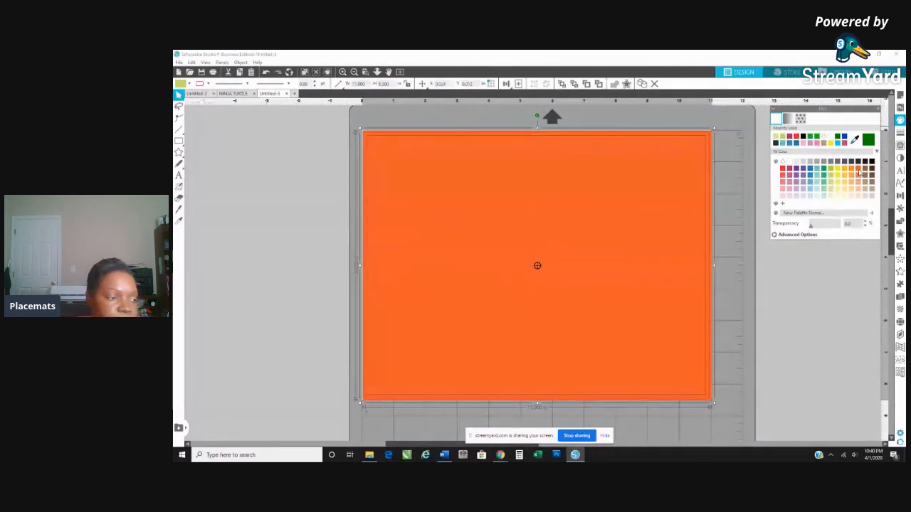
Try a black-to-pink-to-white gradient fill on the page-sized rectangle.
{"action": "left_click", "coordinate": [787, 119]}
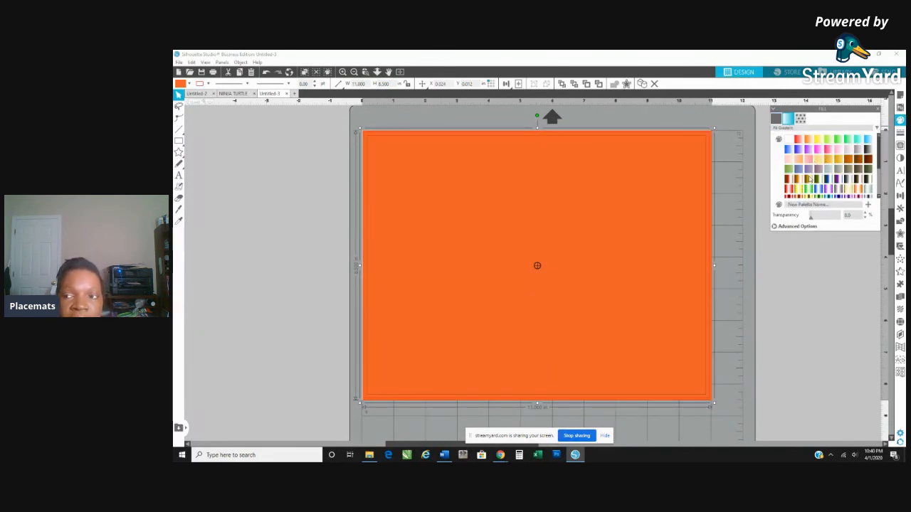
{"action": "scroll", "coordinate": [815, 165], "scroll_direction": "down", "scroll_amount": 1}
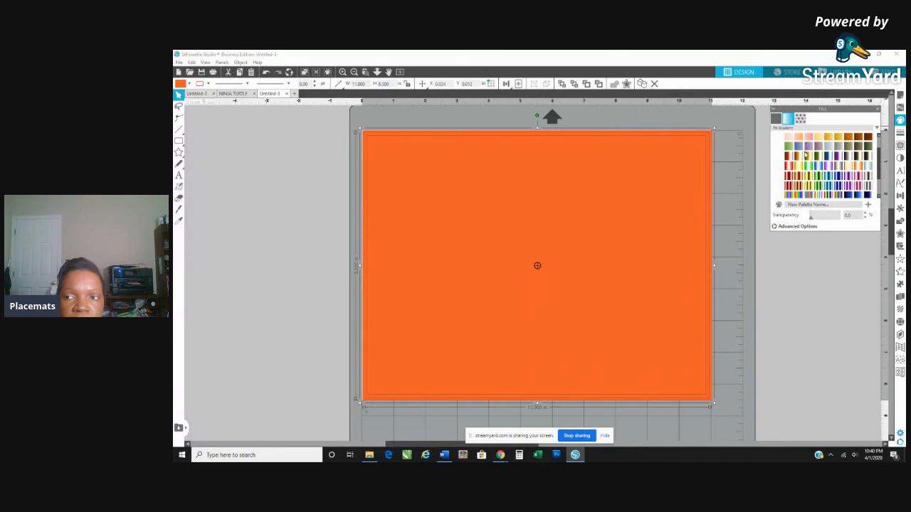
{"action": "scroll", "coordinate": [856, 175], "scroll_direction": "down", "scroll_amount": 1}
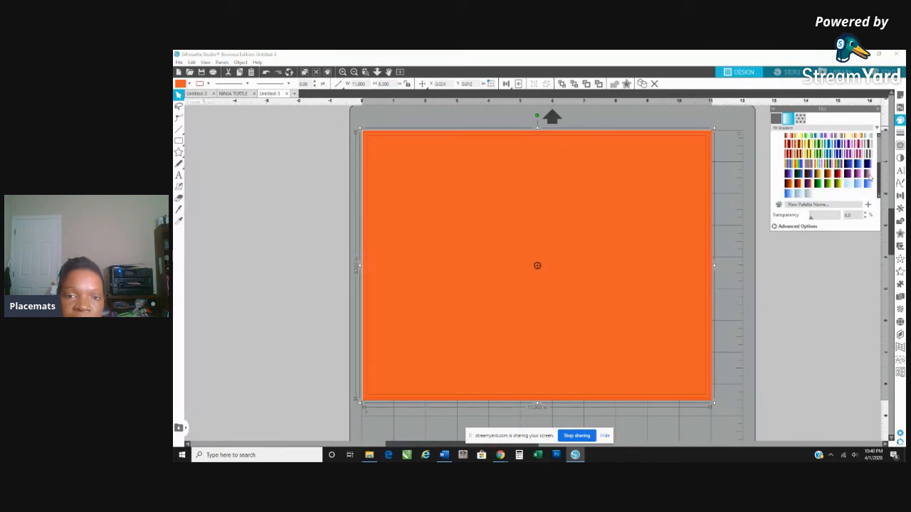
{"action": "left_click", "coordinate": [869, 177]}
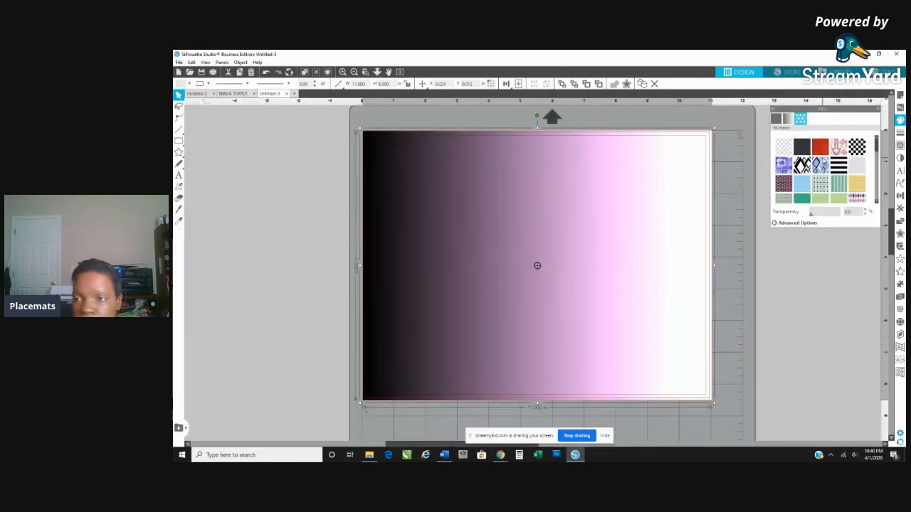
Browse the fill patterns and try the yellow pattern with pink and blue bow ties on the rectangle.
{"action": "scroll", "coordinate": [823, 172], "scroll_direction": "down", "scroll_amount": 3}
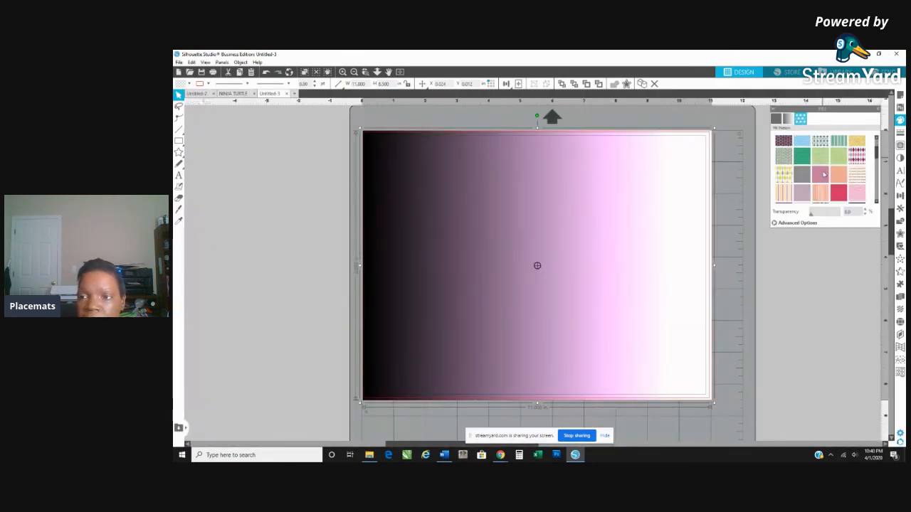
{"action": "scroll", "coordinate": [823, 173], "scroll_direction": "down", "scroll_amount": 3}
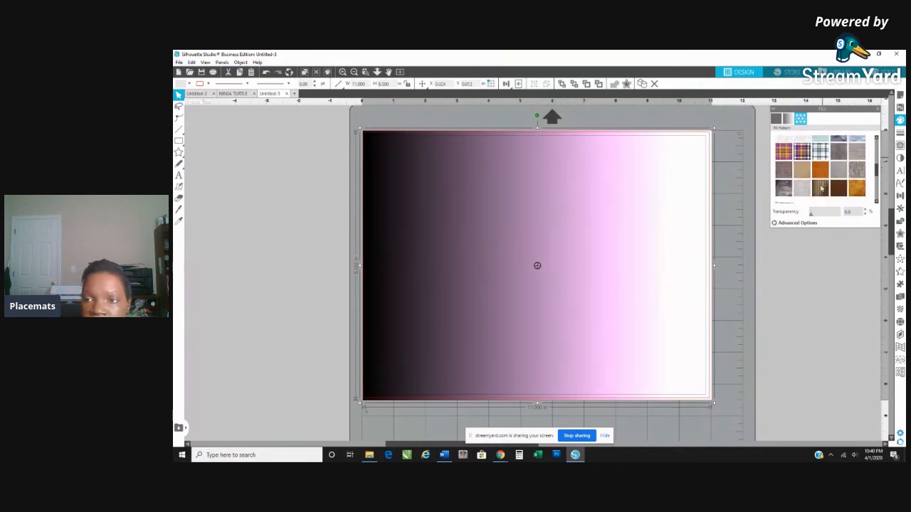
{"action": "scroll", "coordinate": [836, 193], "scroll_direction": "down", "scroll_amount": 4}
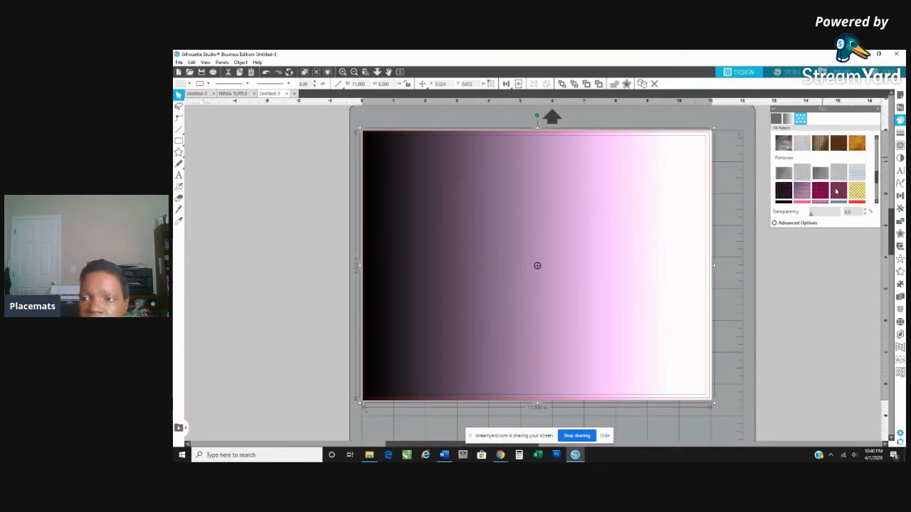
{"action": "scroll", "coordinate": [824, 191], "scroll_direction": "down", "scroll_amount": 2}
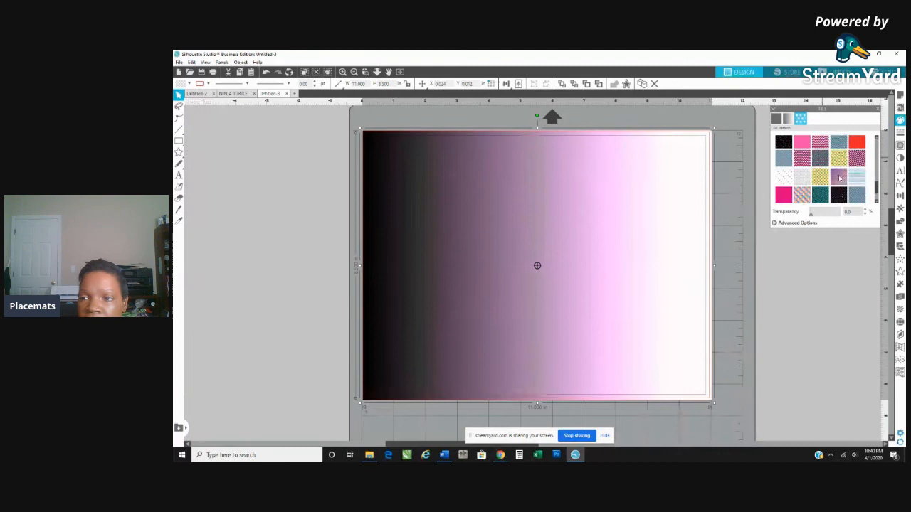
{"action": "left_click", "coordinate": [838, 158]}
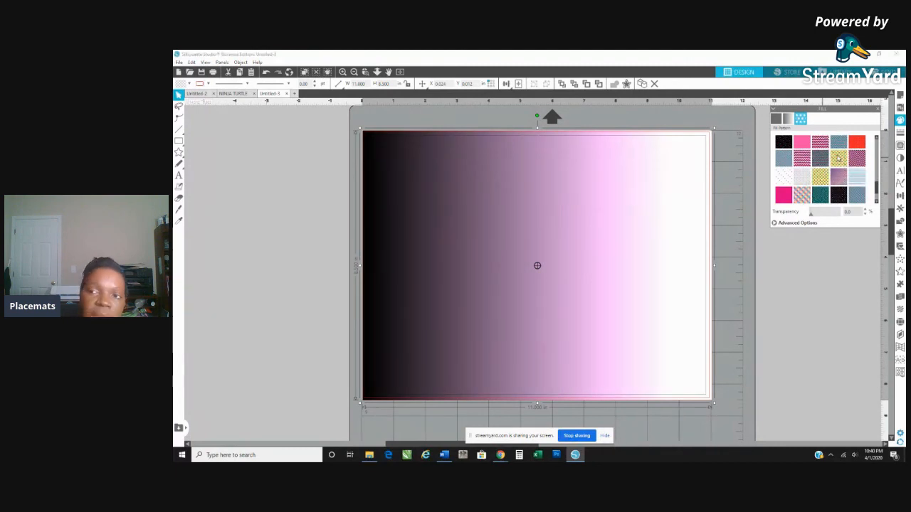
{"action": "left_click", "coordinate": [838, 158]}
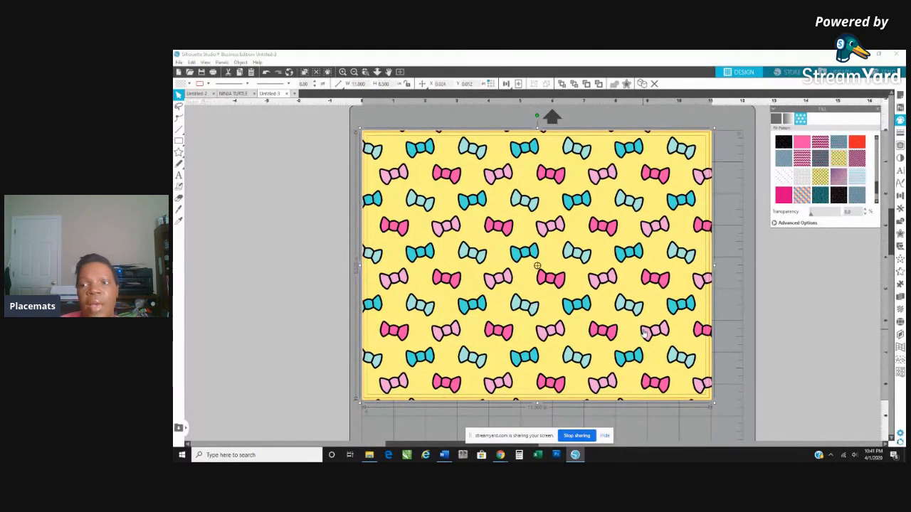
Remove the bow-tie pattern by giving the rectangle the clear pattern fill, and bring the solid fill colours back up.
{"action": "scroll", "coordinate": [831, 182], "scroll_direction": "down", "scroll_amount": 5}
{"action": "scroll", "coordinate": [831, 182], "scroll_direction": "up", "scroll_amount": 5}
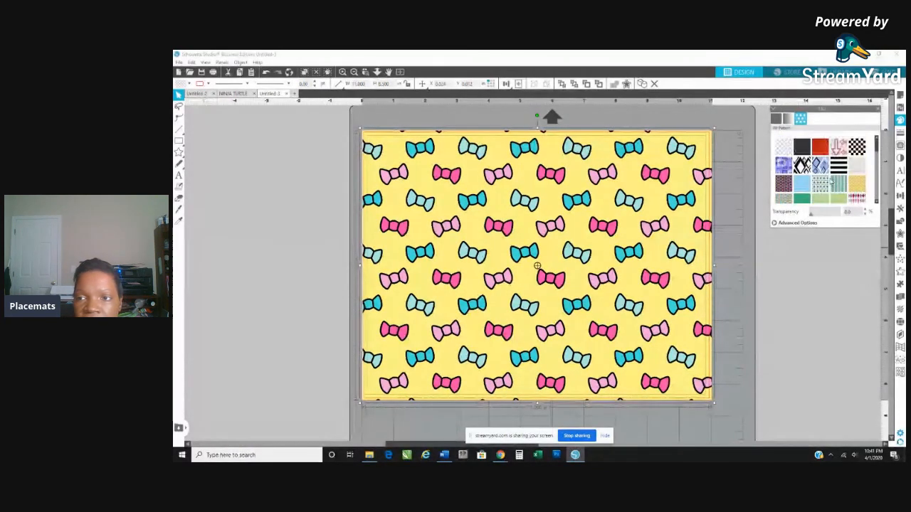
{"action": "left_click", "coordinate": [782, 147]}
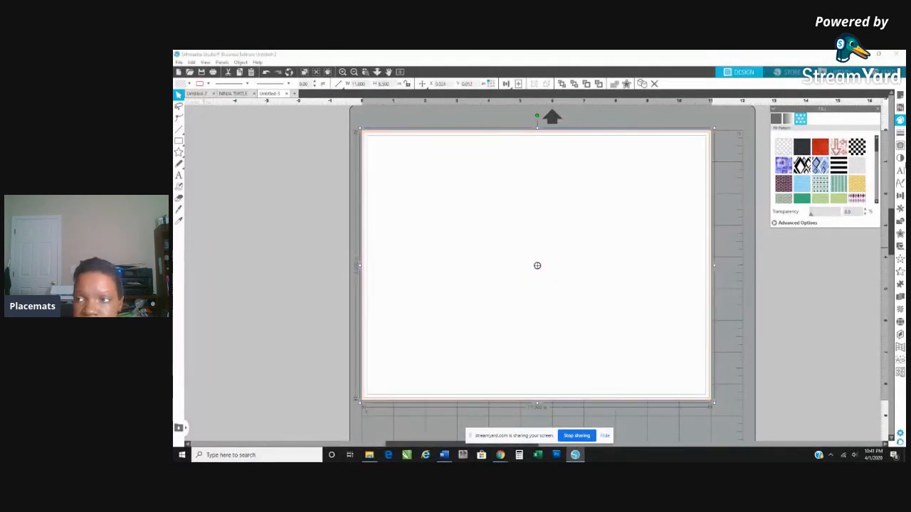
{"action": "left_click", "coordinate": [900, 121]}
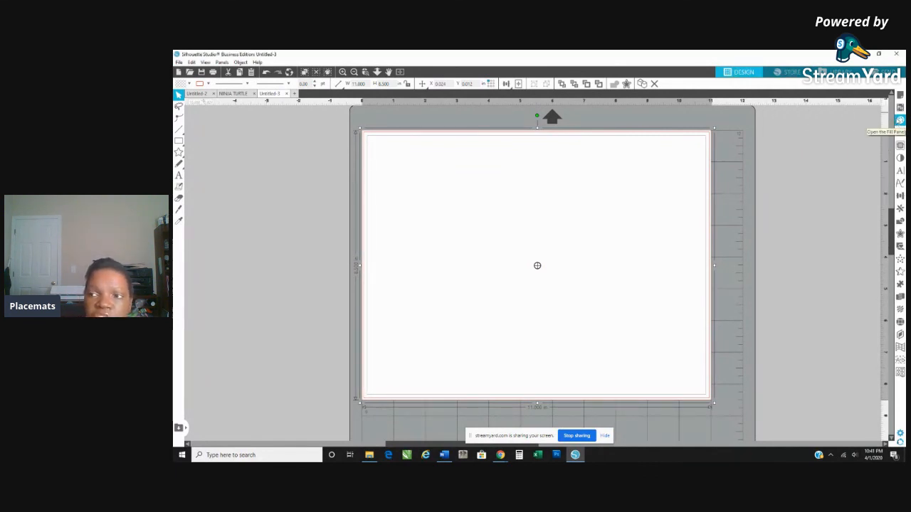
{"action": "left_click", "coordinate": [899, 121]}
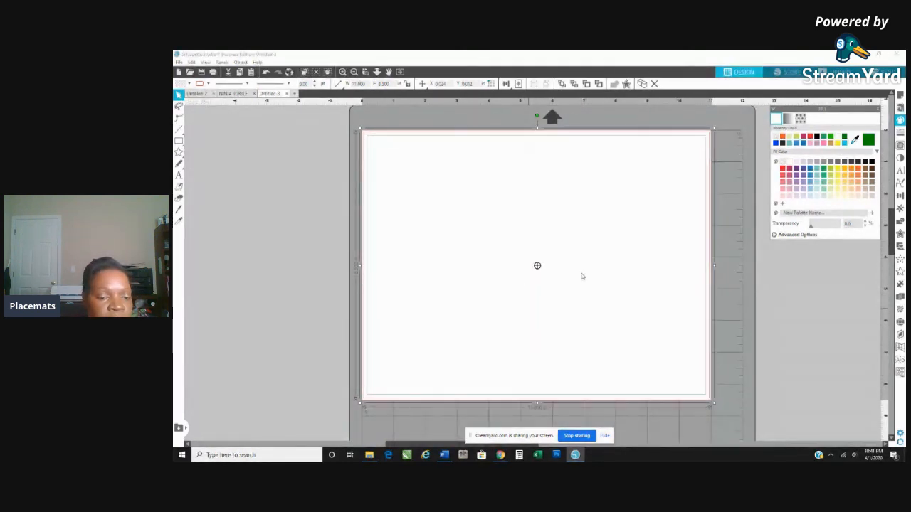
Switch to File Explorer, add Ninja-Turtle-Coloring-Pages.png from the ninja turtle folder to the design, and return to Silhouette Studio.
{"action": "left_click", "coordinate": [369, 454]}
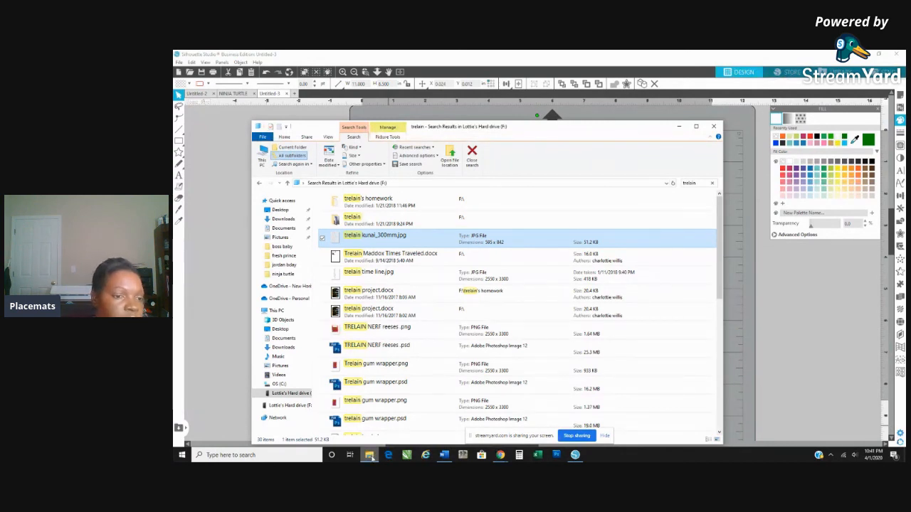
{"action": "left_click", "coordinate": [282, 274]}
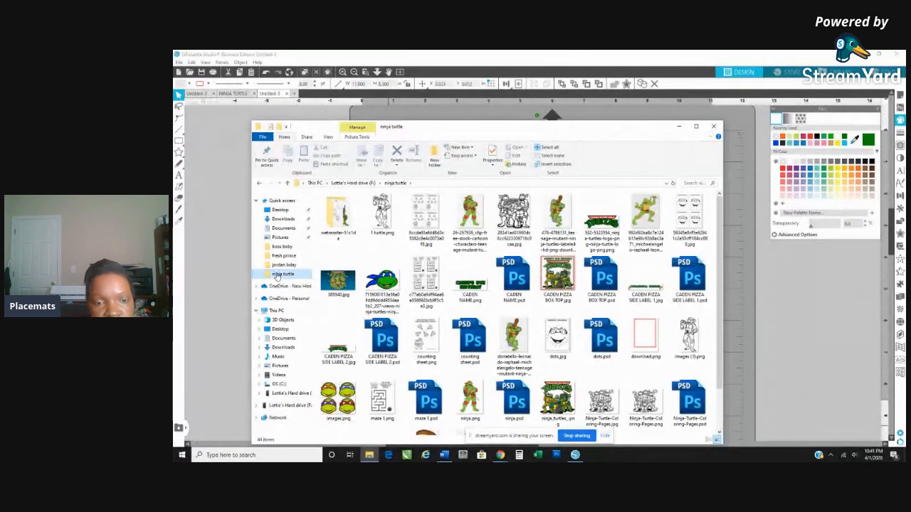
{"action": "left_click_drag", "start_coordinate": [329, 130], "coordinate": [493, 111]}
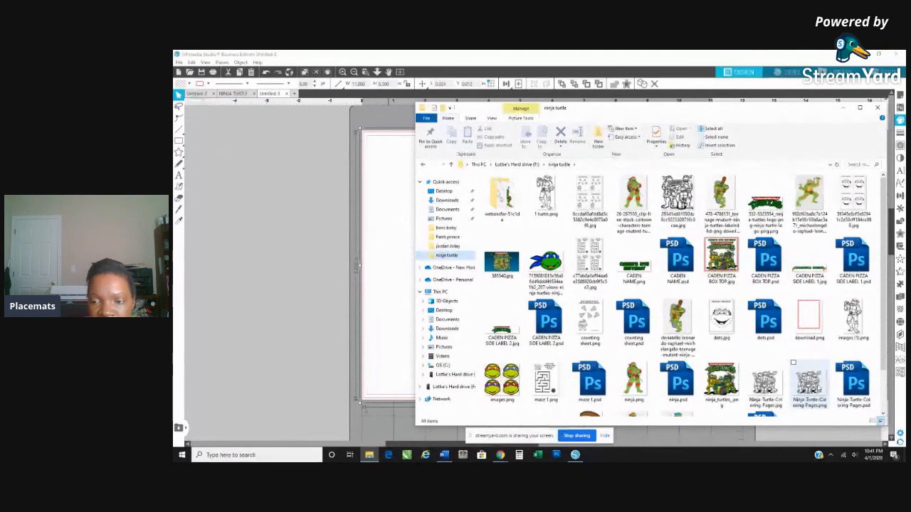
{"action": "left_click_drag", "start_coordinate": [818, 388], "coordinate": [338, 316]}
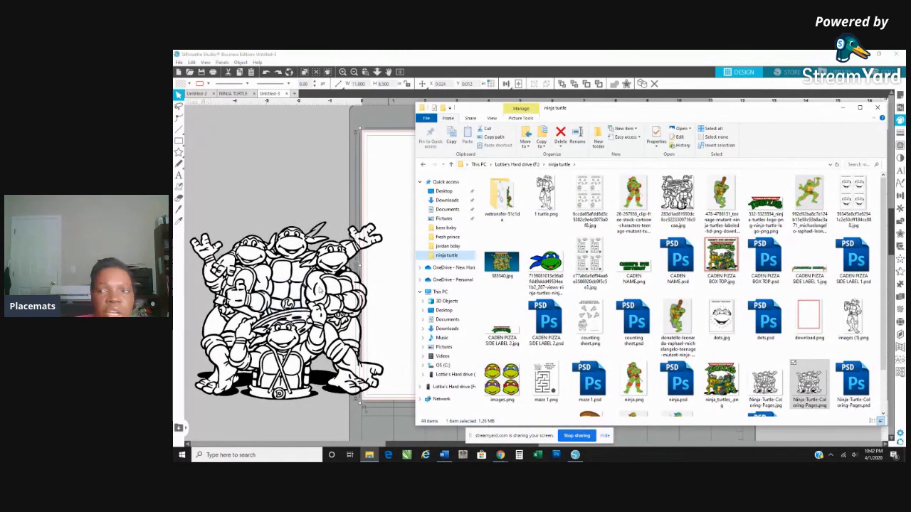
{"action": "left_click", "coordinate": [839, 108]}
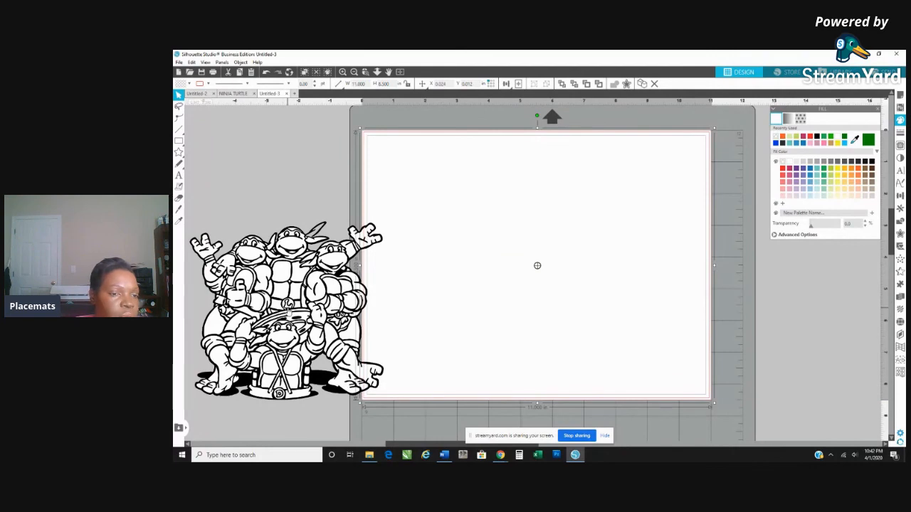
Move the turtles drawing onto the page, scale it to about 6.72 x 5.04 in and place it at the page's bottom edge.
{"action": "mouse_move", "coordinate": [280, 314]}
{"action": "left_mouse_down"}
{"action": "mouse_move", "coordinate": [279, 288]}
{"action": "mouse_move", "coordinate": [431, 290]}
{"action": "mouse_move", "coordinate": [548, 307]}
{"action": "mouse_move", "coordinate": [538, 306]}
{"action": "left_mouse_up"}
{"action": "left_click", "coordinate": [538, 306]}
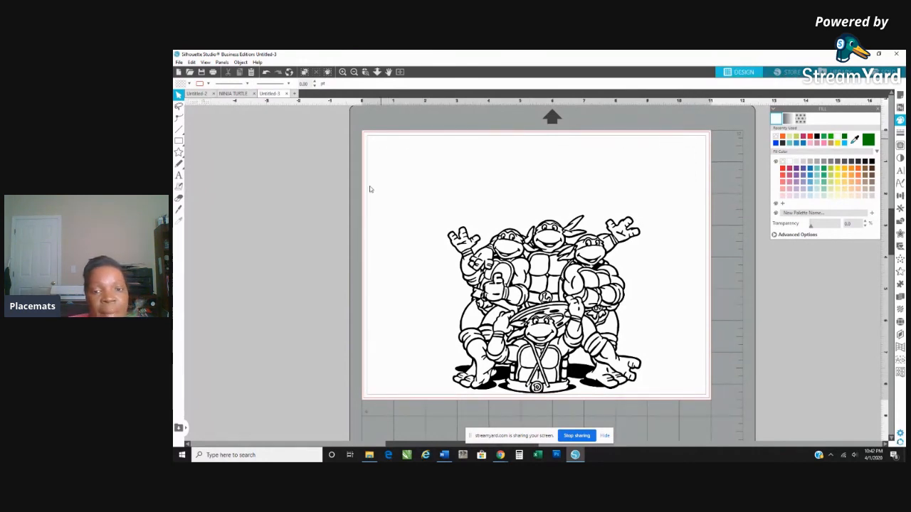
{"action": "left_click", "coordinate": [644, 222]}
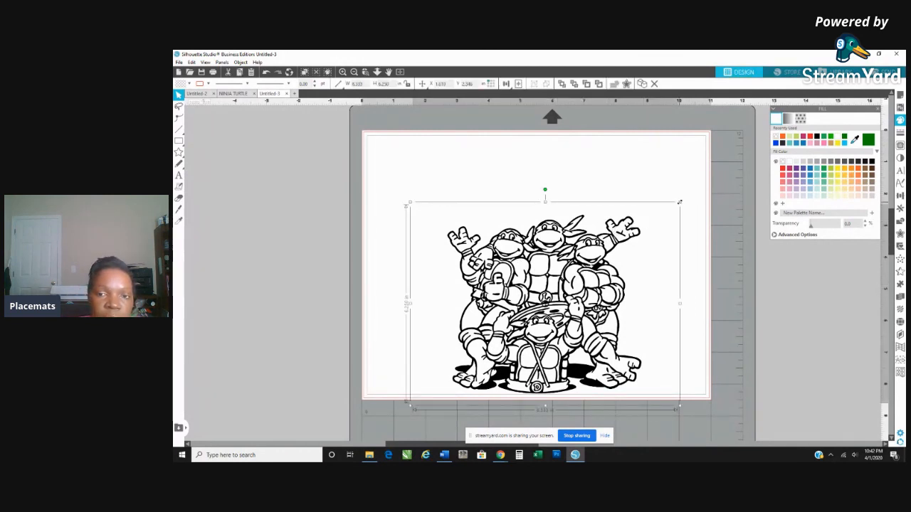
{"action": "left_click_drag", "start_coordinate": [680, 202], "coordinate": [640, 262]}
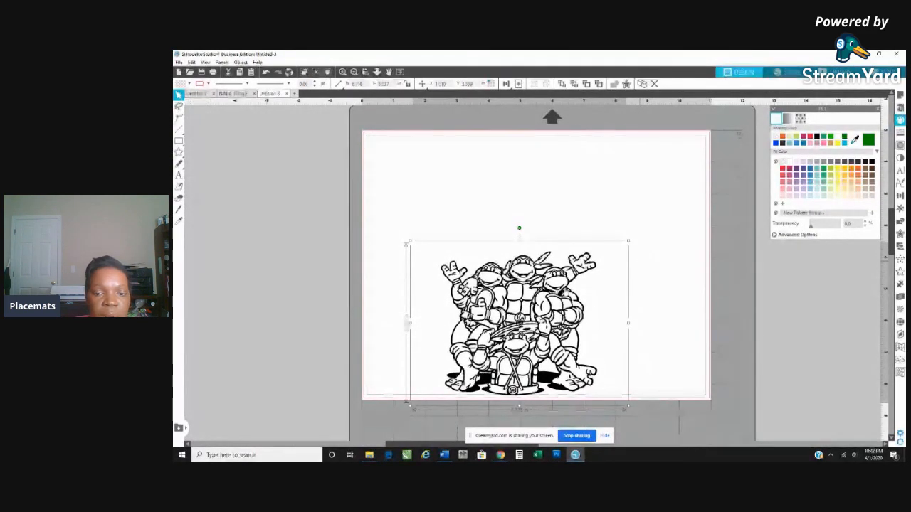
{"action": "left_click_drag", "start_coordinate": [559, 312], "coordinate": [579, 306]}
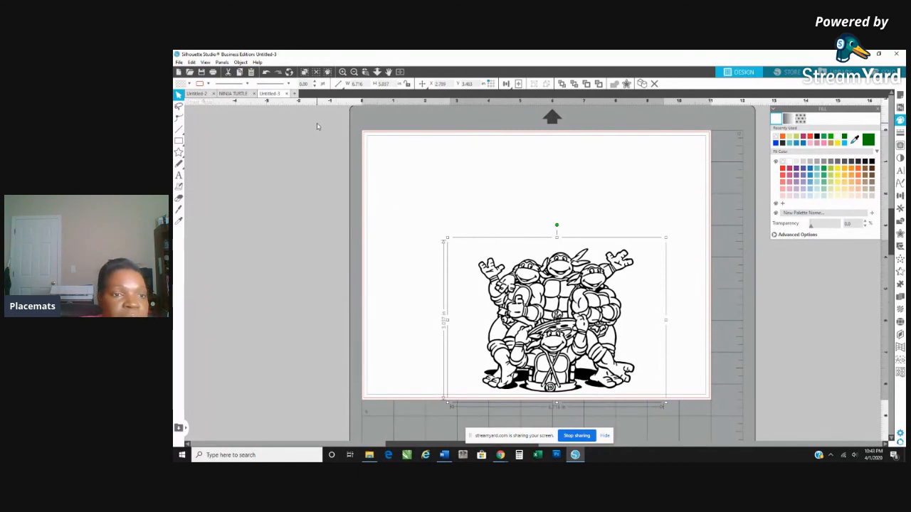
Select the rectangle and the turtles drawing together and apply Align Center to them.
{"action": "left_click_drag", "start_coordinate": [316, 121], "coordinate": [428, 146]}
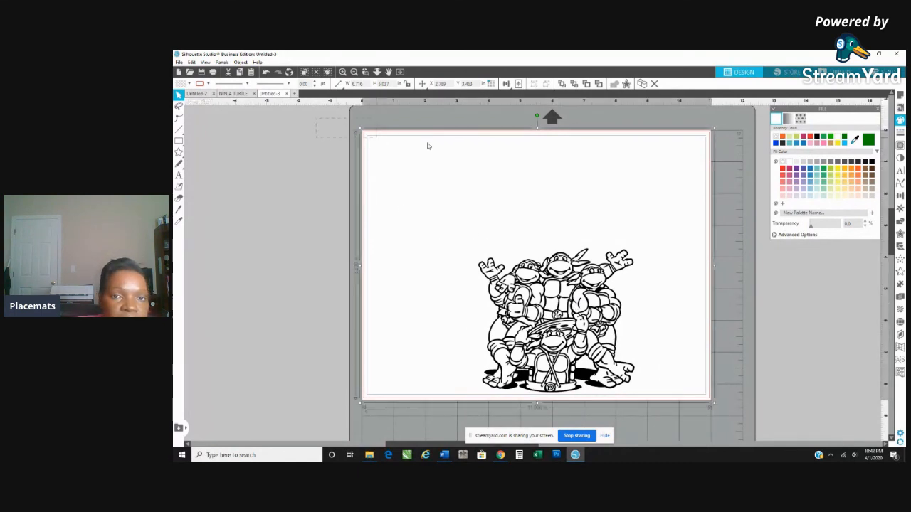
{"action": "left_click_drag", "start_coordinate": [556, 179], "coordinate": [687, 367]}
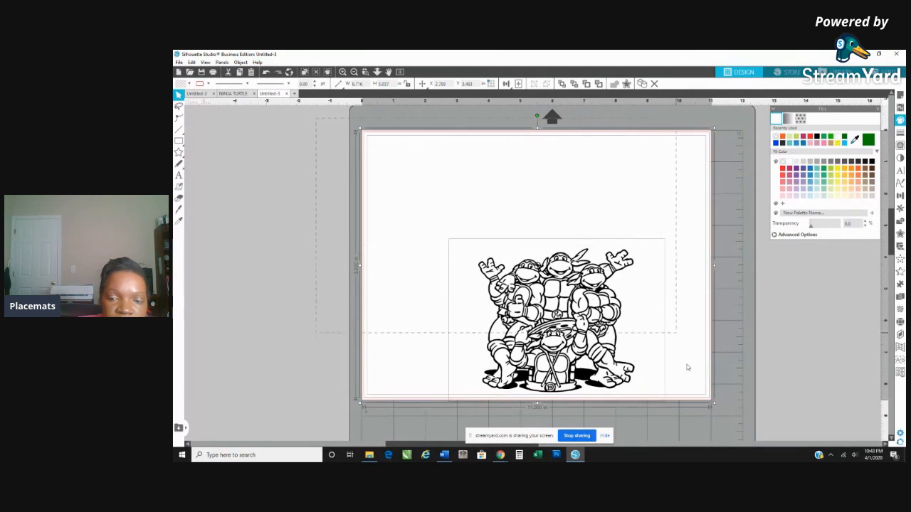
{"action": "left_click_drag", "start_coordinate": [712, 423], "coordinate": [735, 416]}
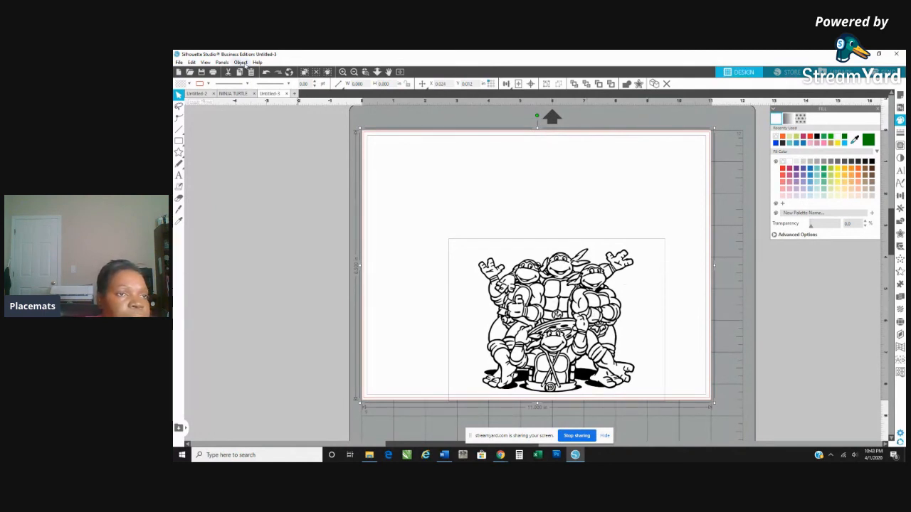
{"action": "left_click", "coordinate": [241, 62]}
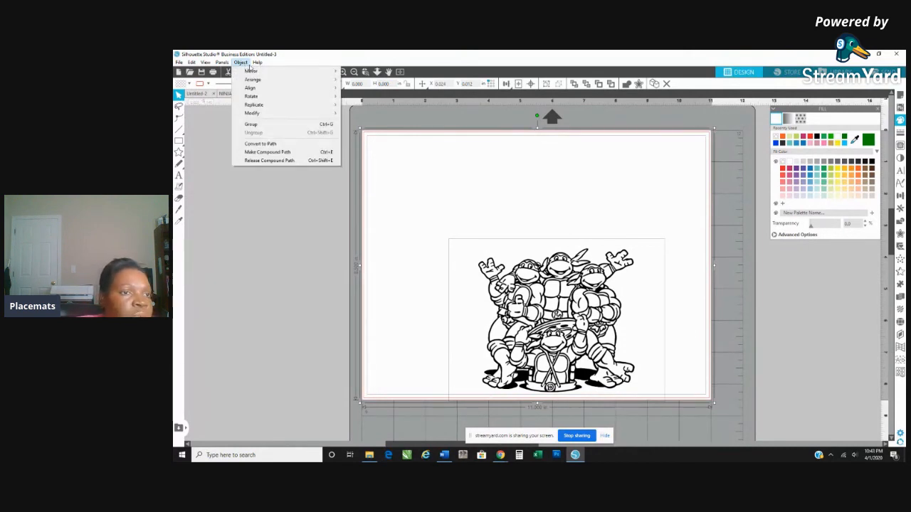
{"action": "mouse_move", "coordinate": [253, 88]}
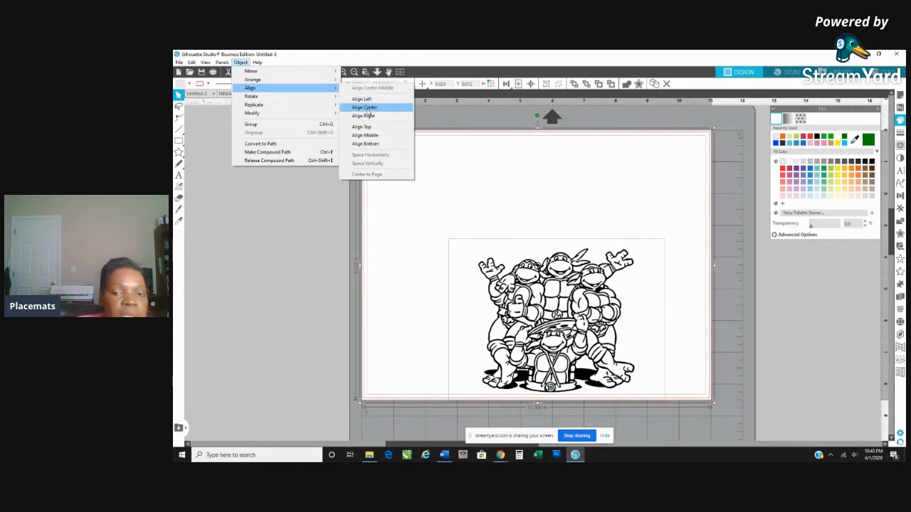
{"action": "left_click", "coordinate": [367, 108]}
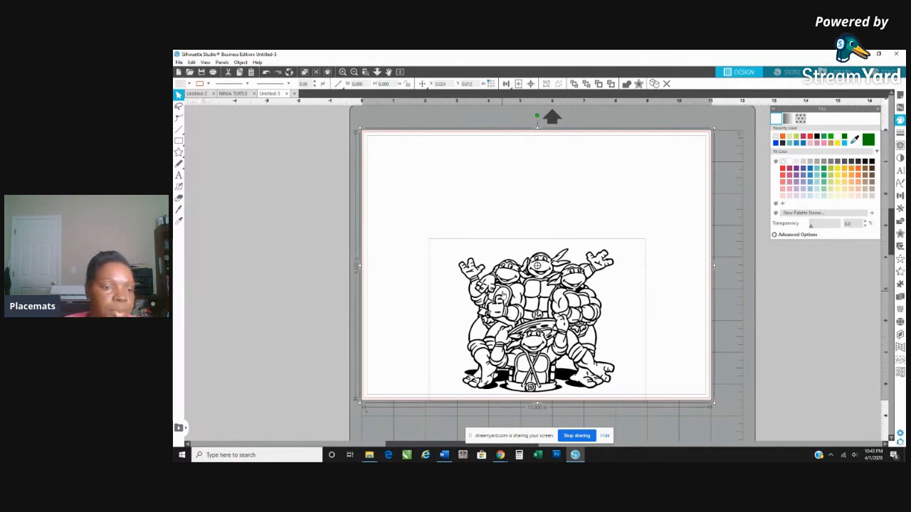
Switch to the Google Images page in Chrome, search for "ninja turtle maze" and look through the maze pictures.
{"action": "left_click", "coordinate": [290, 265]}
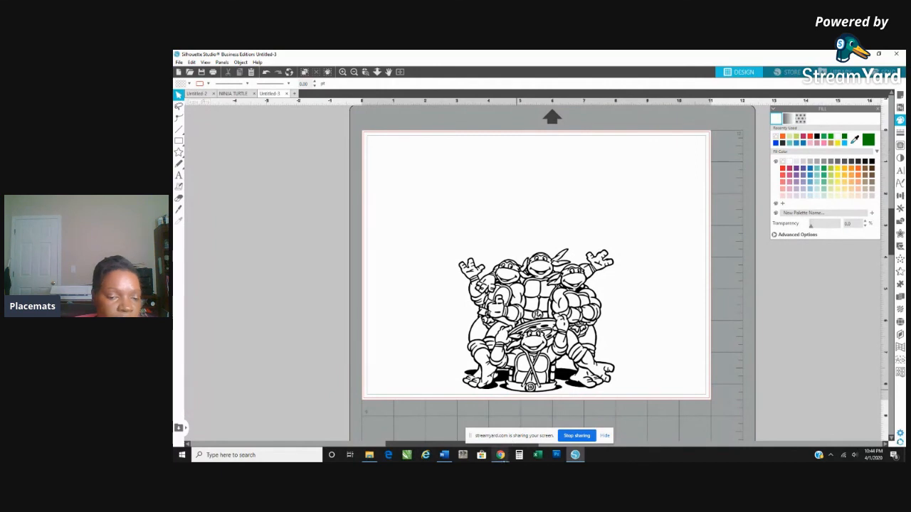
{"action": "mouse_move", "coordinate": [501, 455]}
{"action": "left_click", "coordinate": [501, 455]}
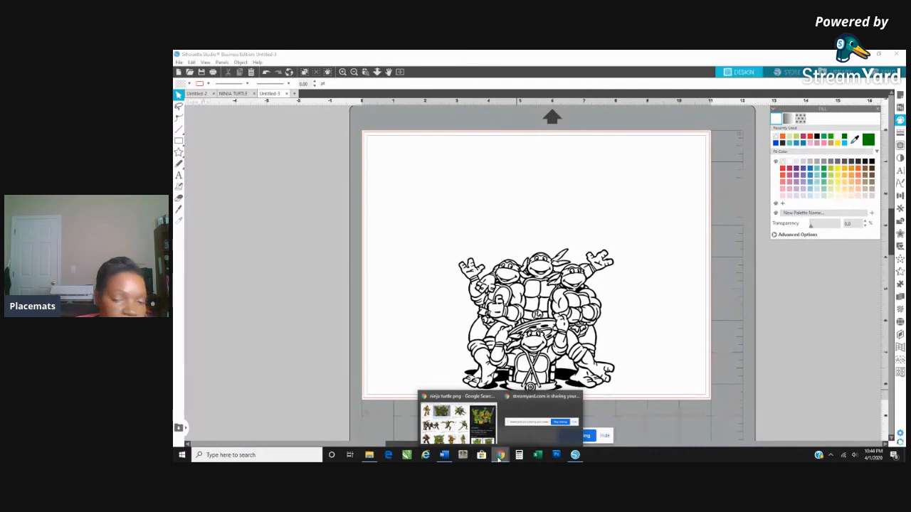
{"action": "left_click", "coordinate": [477, 399]}
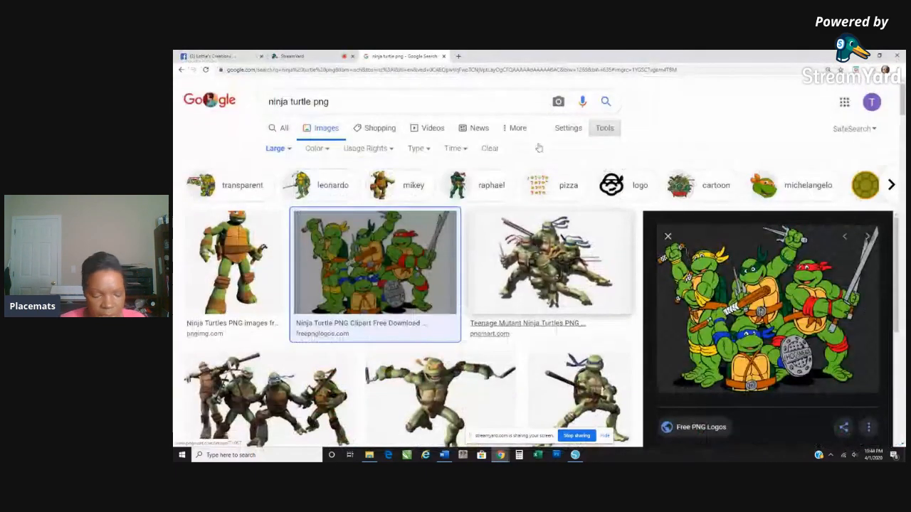
{"action": "triple_click", "coordinate": [334, 103]}
{"action": "type", "text": "ninja "}
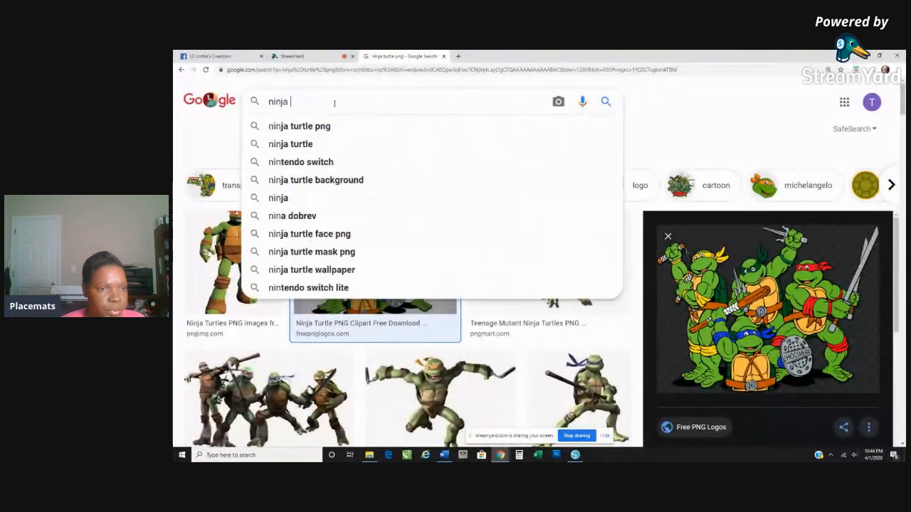
{"action": "type", "text": "turle maze"}
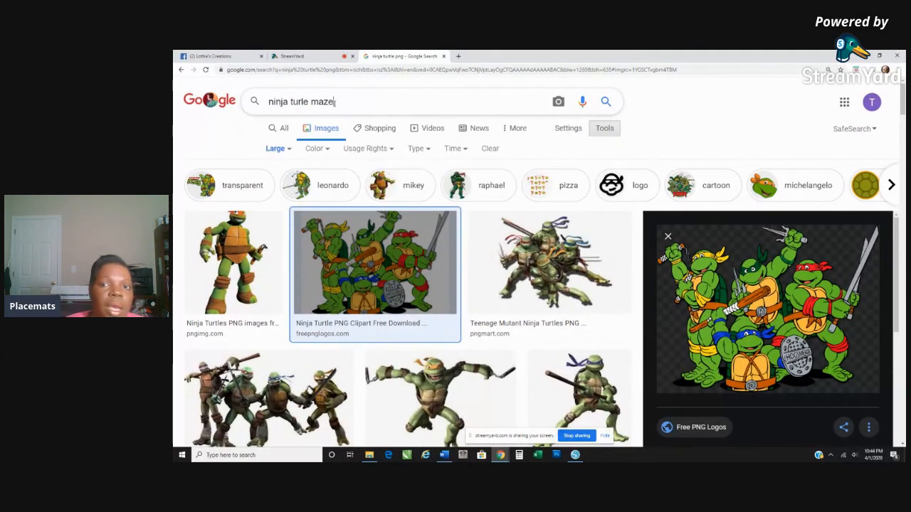
{"action": "left_click", "coordinate": [605, 102]}
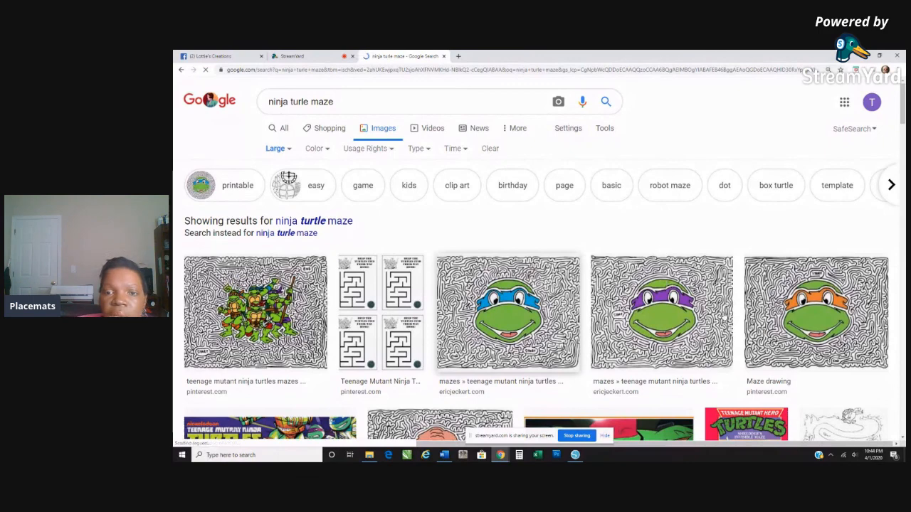
{"action": "scroll", "coordinate": [877, 297], "scroll_direction": "down", "scroll_amount": 5}
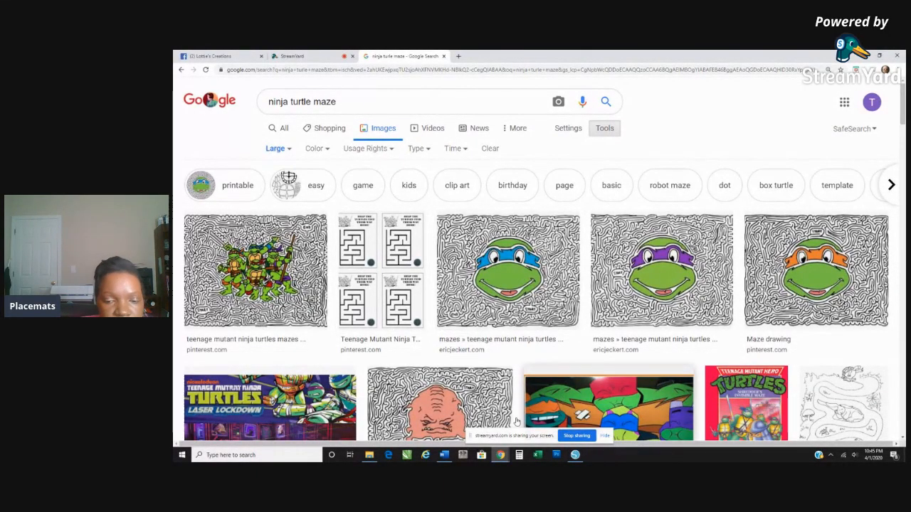
Switch to File Explorer, add maze 1.png from the ninja turtle folder to the design, and return to Silhouette Studio.
{"action": "left_click", "coordinate": [406, 455]}
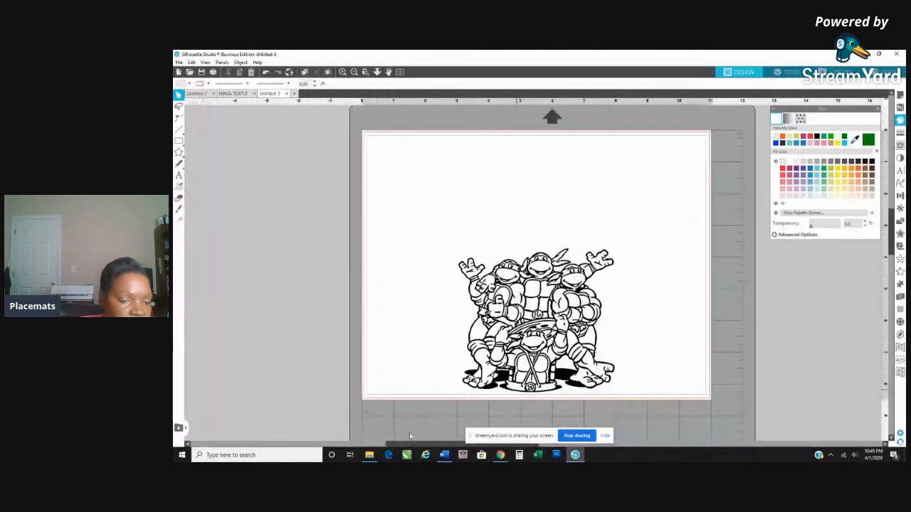
{"action": "mouse_move", "coordinate": [367, 458]}
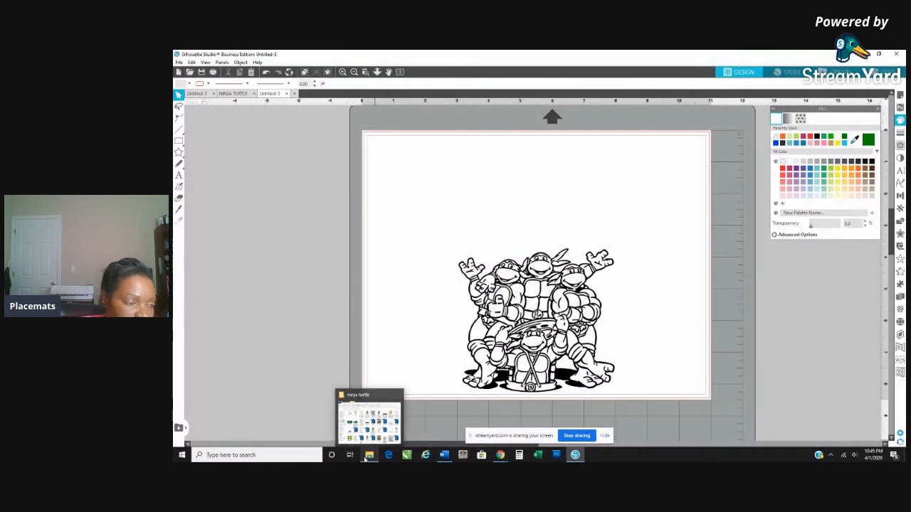
{"action": "left_click", "coordinate": [368, 456]}
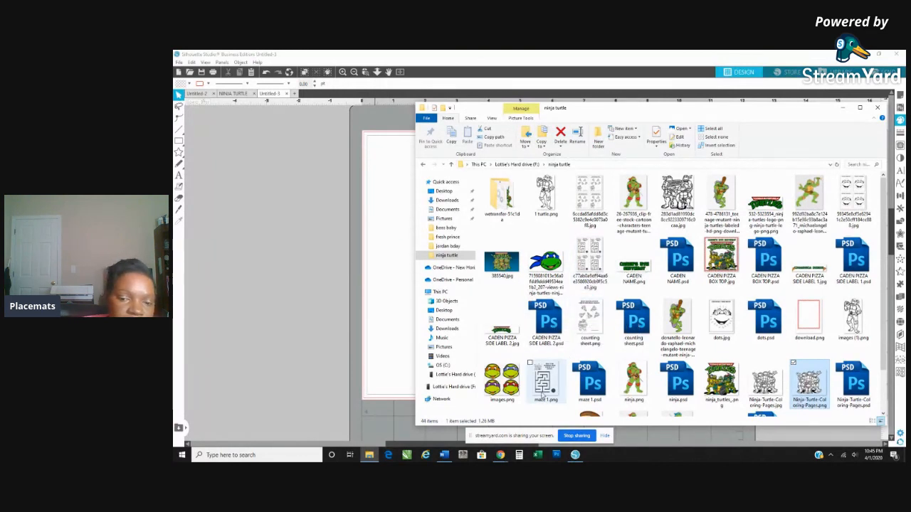
{"action": "left_click_drag", "start_coordinate": [548, 384], "coordinate": [310, 282]}
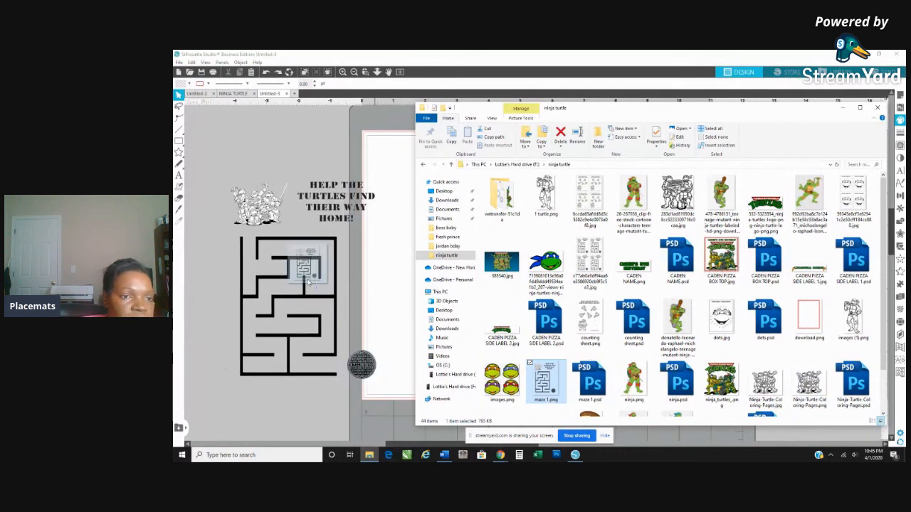
{"action": "left_click", "coordinate": [843, 108]}
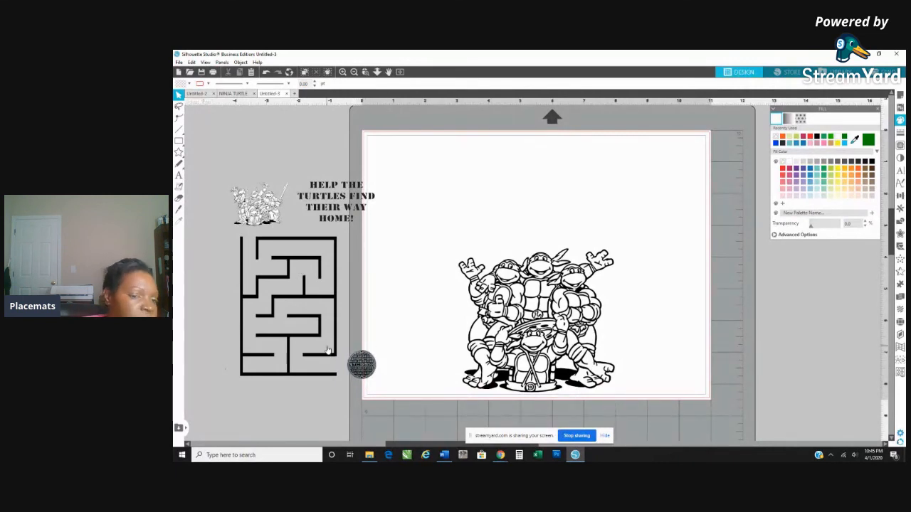
Move the maze image onto the page, scale it to about 2.61 x 3.50 in and place it in the page's upper-left corner.
{"action": "left_click_drag", "start_coordinate": [331, 353], "coordinate": [313, 343]}
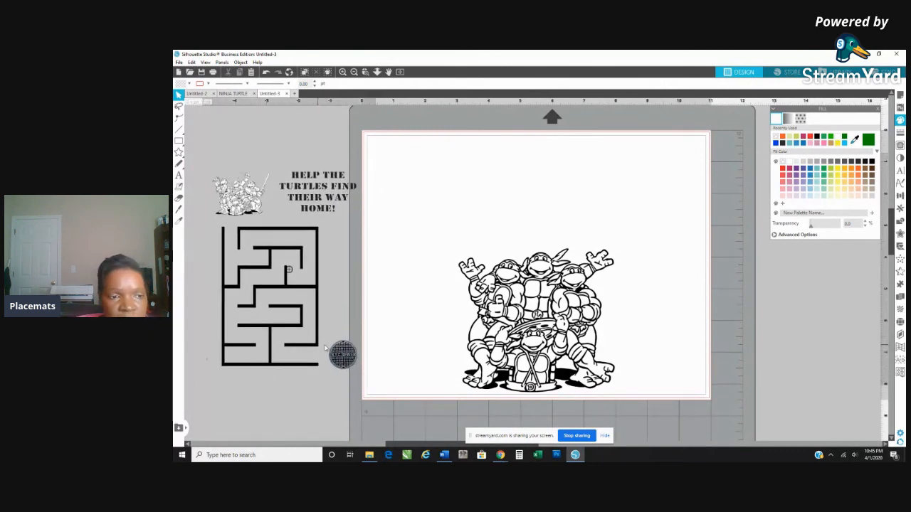
{"action": "left_click", "coordinate": [328, 349]}
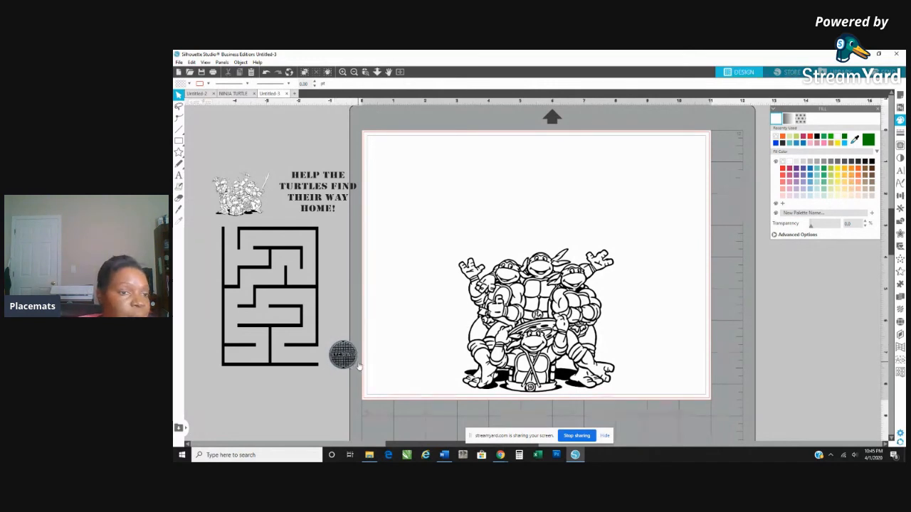
{"action": "left_click", "coordinate": [288, 234]}
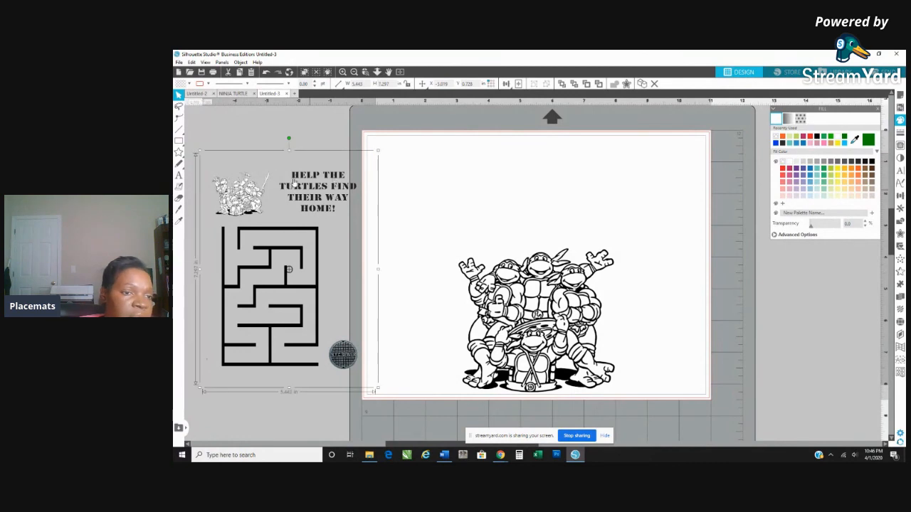
{"action": "left_click_drag", "start_coordinate": [322, 223], "coordinate": [430, 201]}
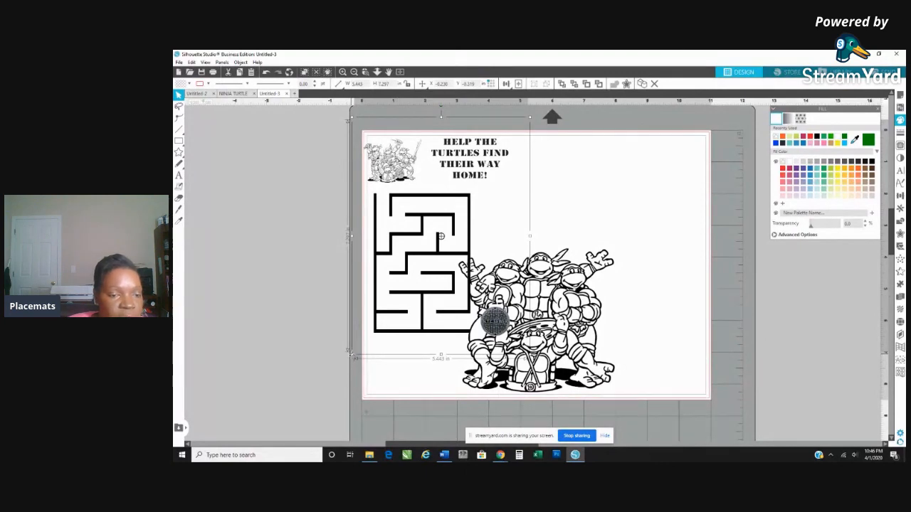
{"action": "left_click_drag", "start_coordinate": [351, 351], "coordinate": [452, 243]}
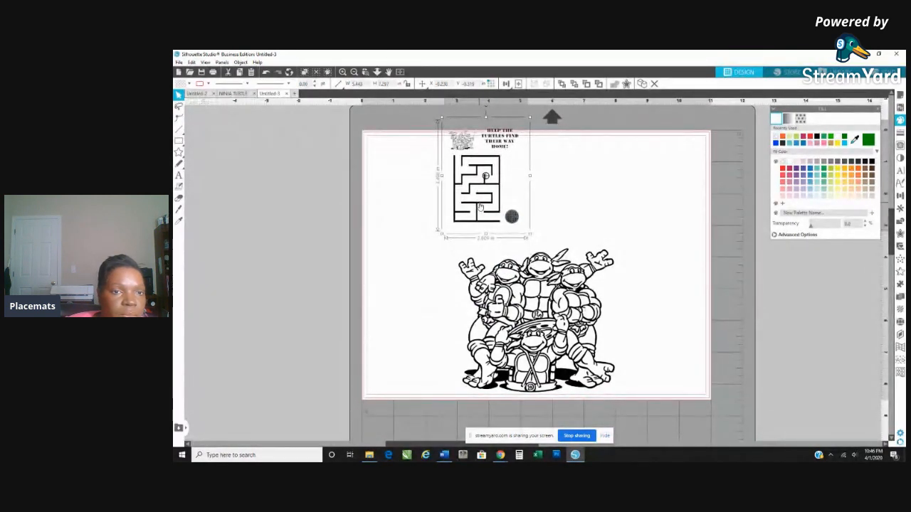
{"action": "left_click_drag", "start_coordinate": [464, 210], "coordinate": [400, 217]}
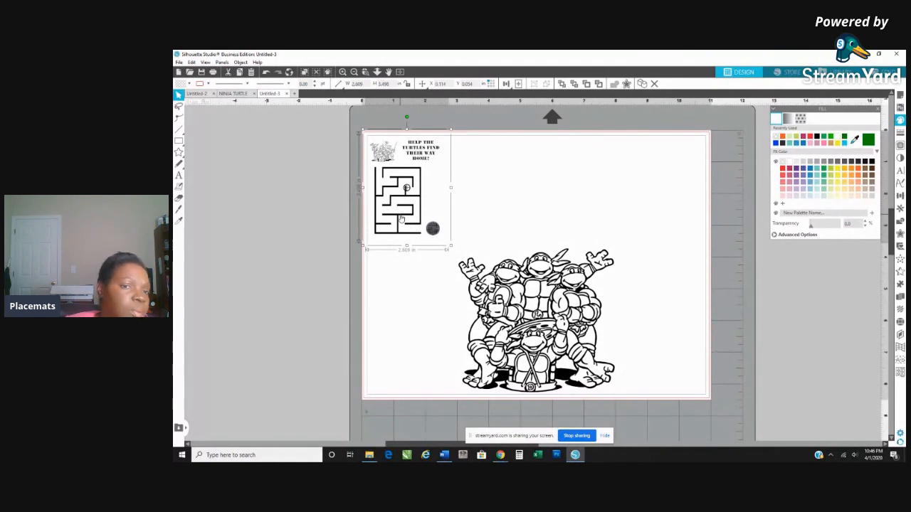
{"action": "left_click", "coordinate": [295, 224]}
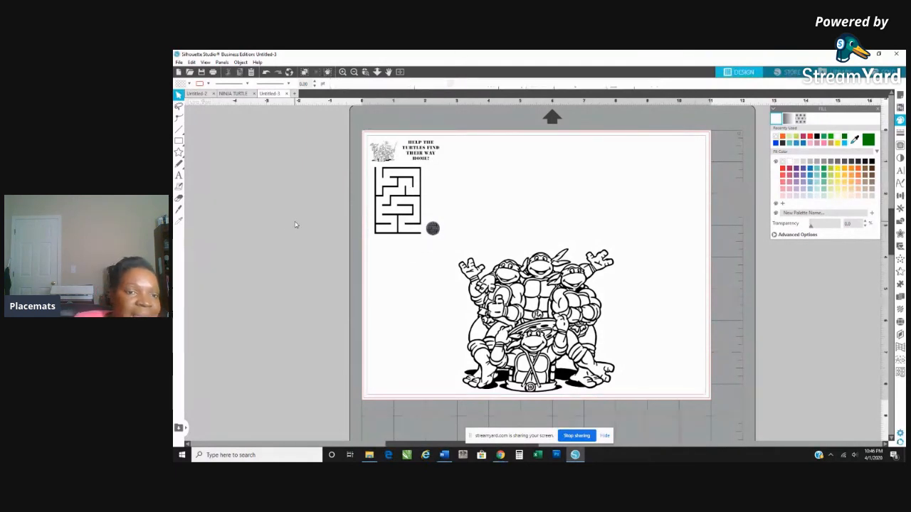
{"action": "left_click_drag", "start_coordinate": [406, 200], "coordinate": [408, 200]}
{"action": "left_click", "coordinate": [435, 244]}
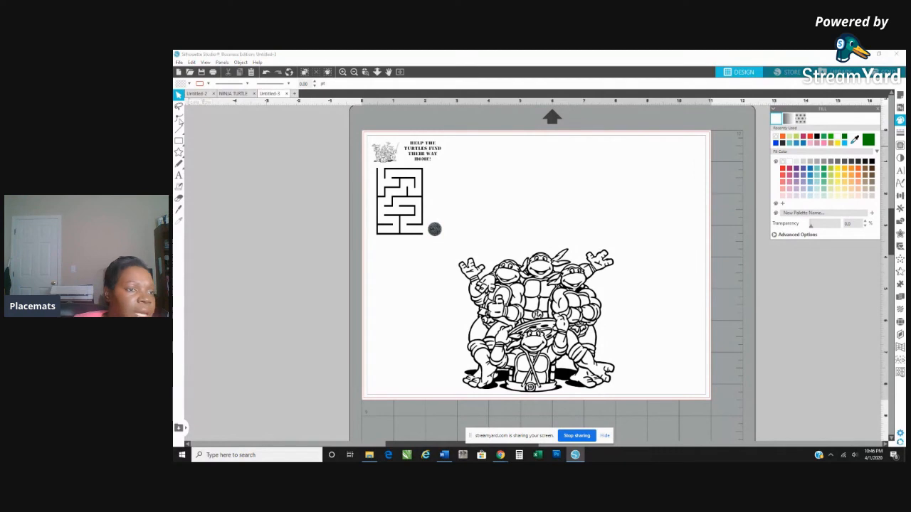
Draw a rectangle about 2.72 x 3.77 in on the empty area beside the page and fill it white.
{"action": "mouse_move", "coordinate": [179, 141]}
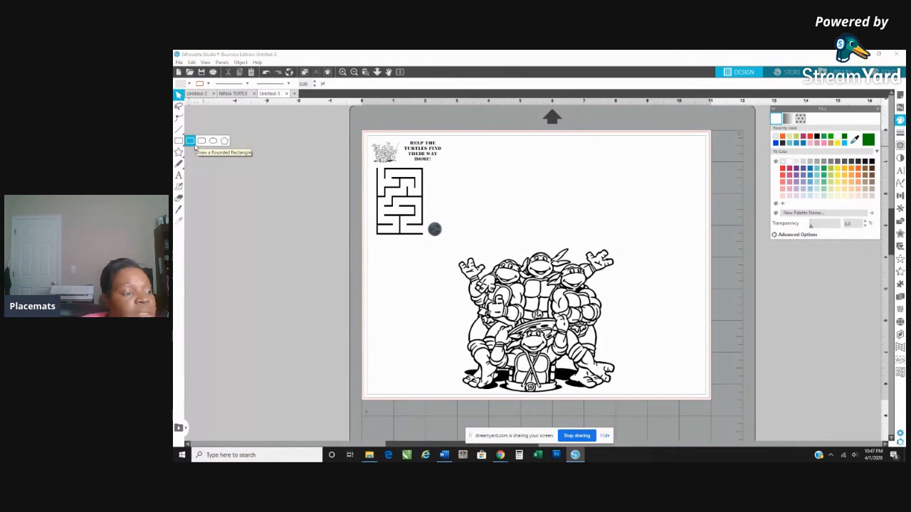
{"action": "left_click", "coordinate": [191, 141]}
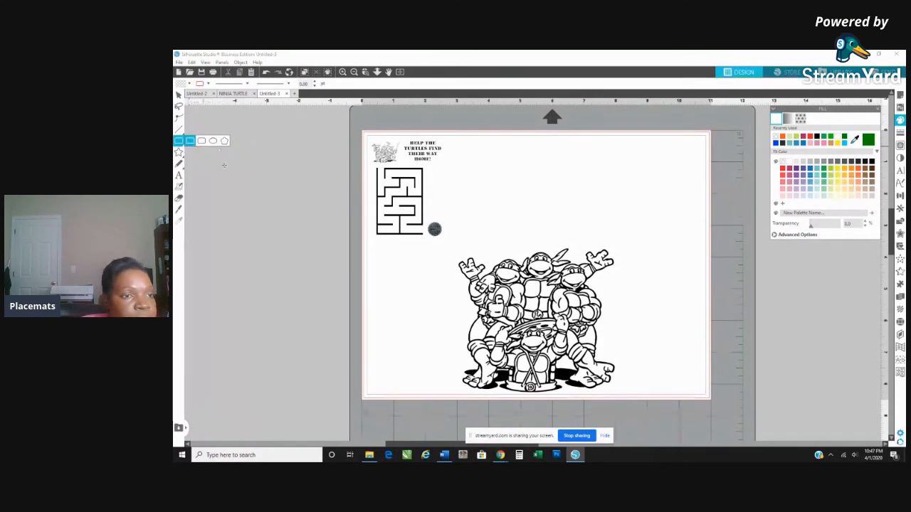
{"action": "left_click_drag", "start_coordinate": [225, 159], "coordinate": [313, 281]}
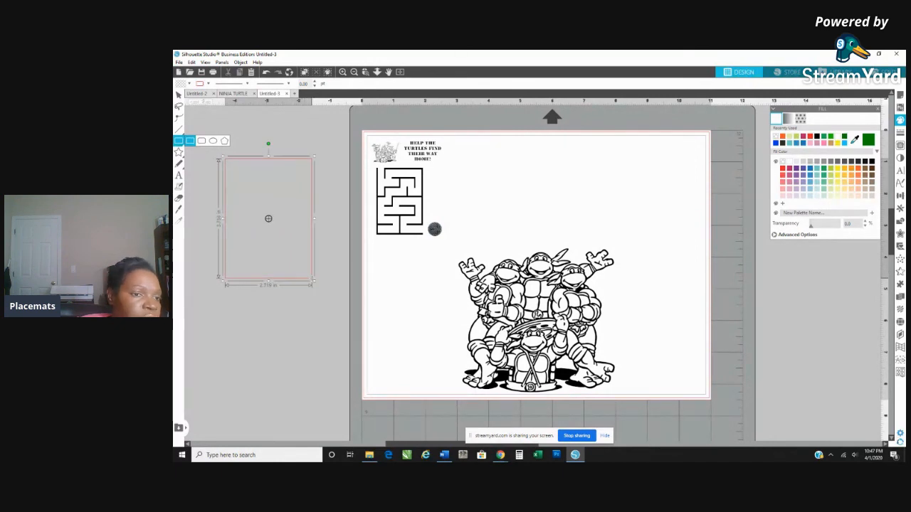
{"action": "left_click", "coordinate": [178, 95]}
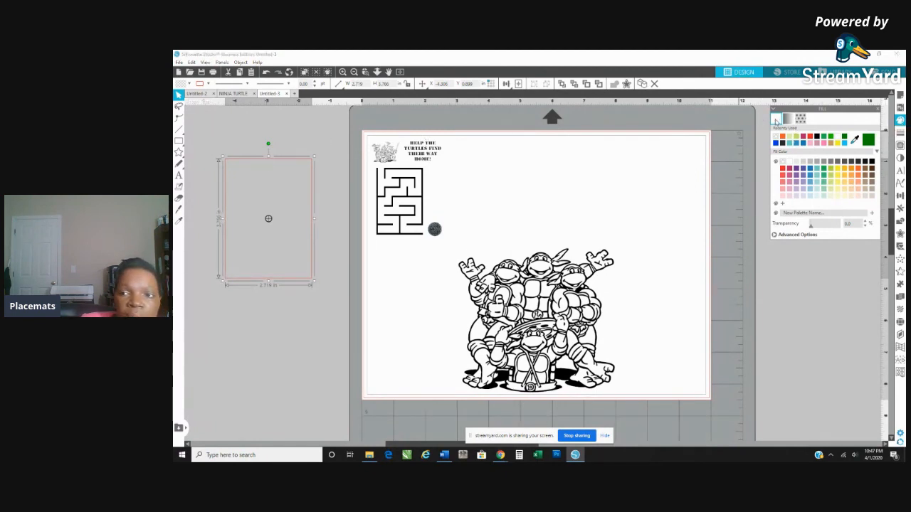
{"action": "left_click", "coordinate": [787, 164]}
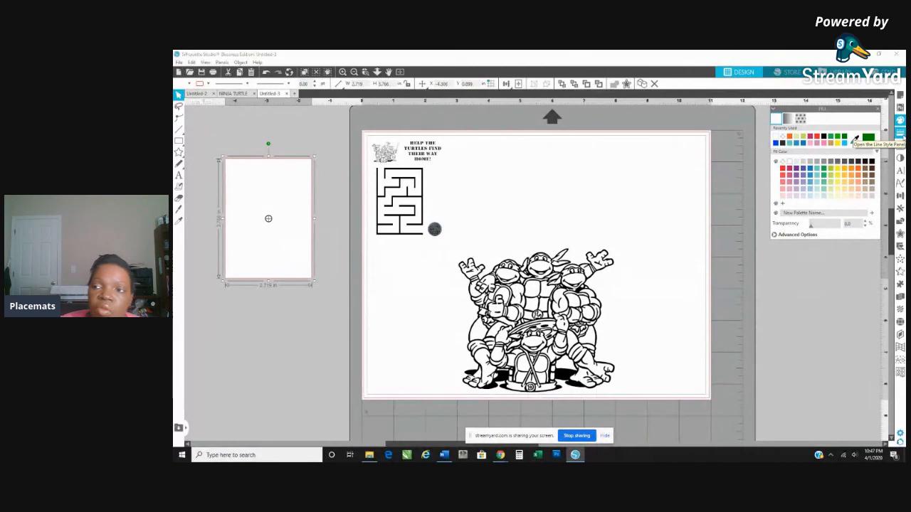
Give the small rectangle's outline the solid line style and a thickness of 1.00 pt.
{"action": "left_click", "coordinate": [901, 133]}
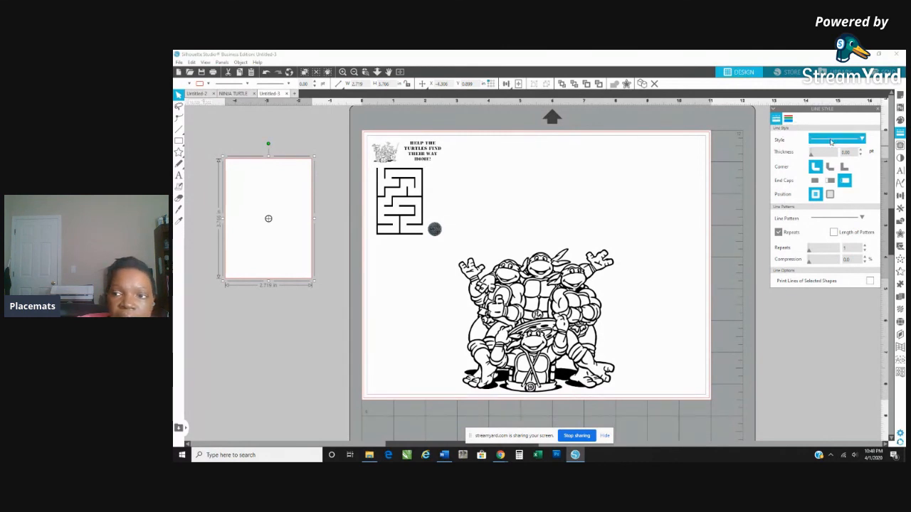
{"action": "left_click", "coordinate": [863, 141]}
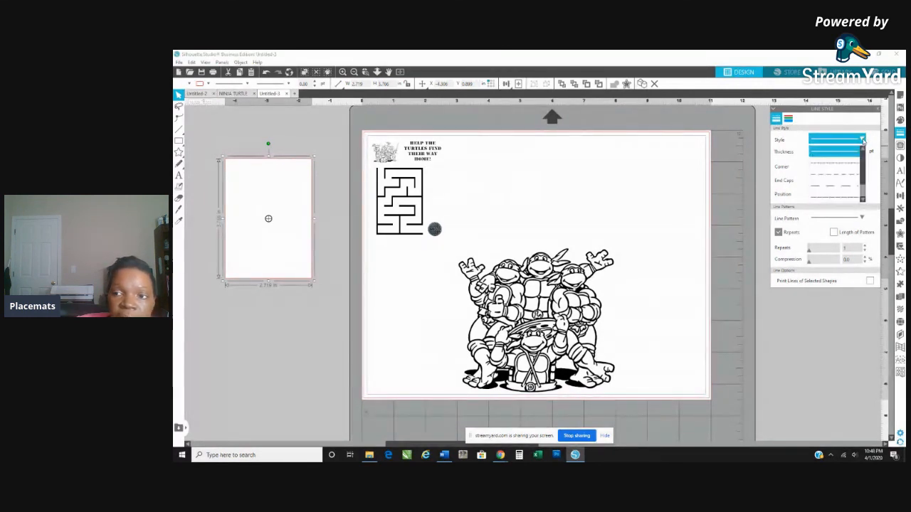
{"action": "scroll", "coordinate": [840, 189], "scroll_direction": "down", "scroll_amount": 2}
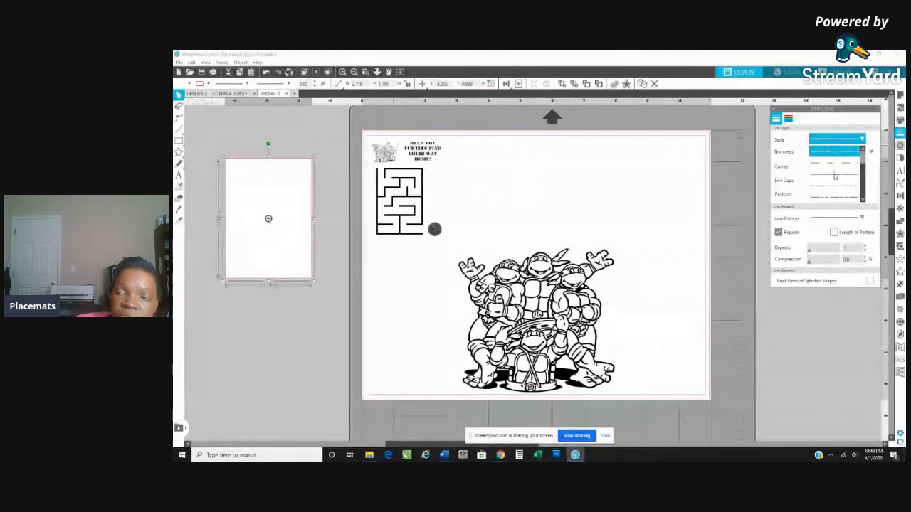
{"action": "scroll", "coordinate": [835, 177], "scroll_direction": "up", "scroll_amount": 2}
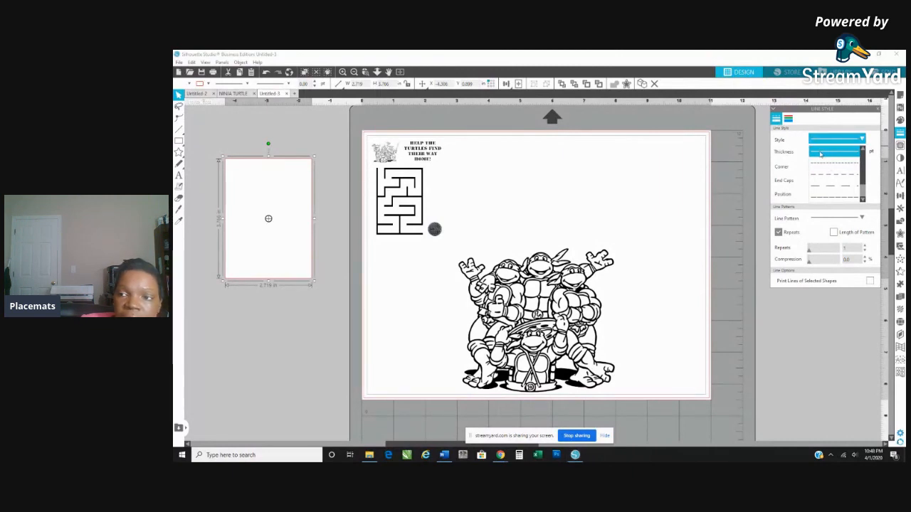
{"action": "left_click", "coordinate": [819, 151]}
{"action": "left_click", "coordinate": [860, 151]}
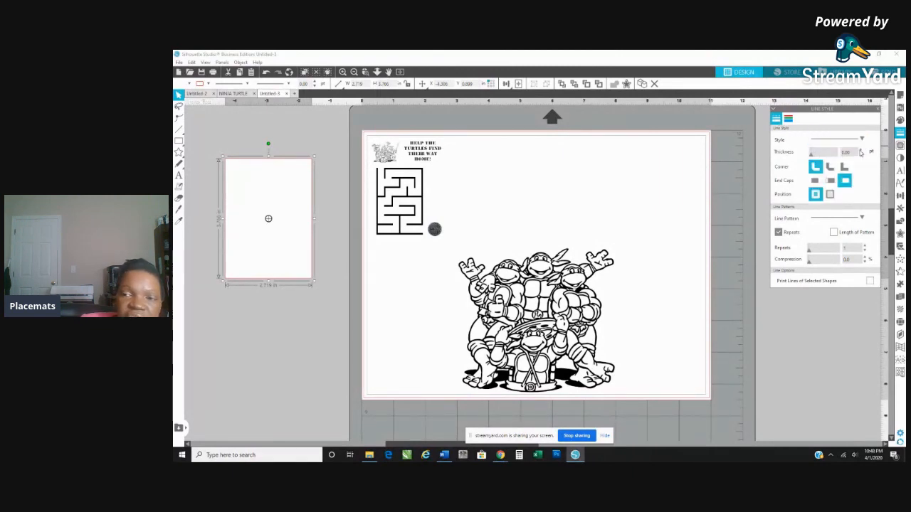
{"action": "left_click", "coordinate": [860, 150]}
{"action": "left_click", "coordinate": [860, 150]}
{"action": "left_click", "coordinate": [860, 150]}
{"action": "left_click", "coordinate": [860, 151]}
{"action": "left_click", "coordinate": [860, 150]}
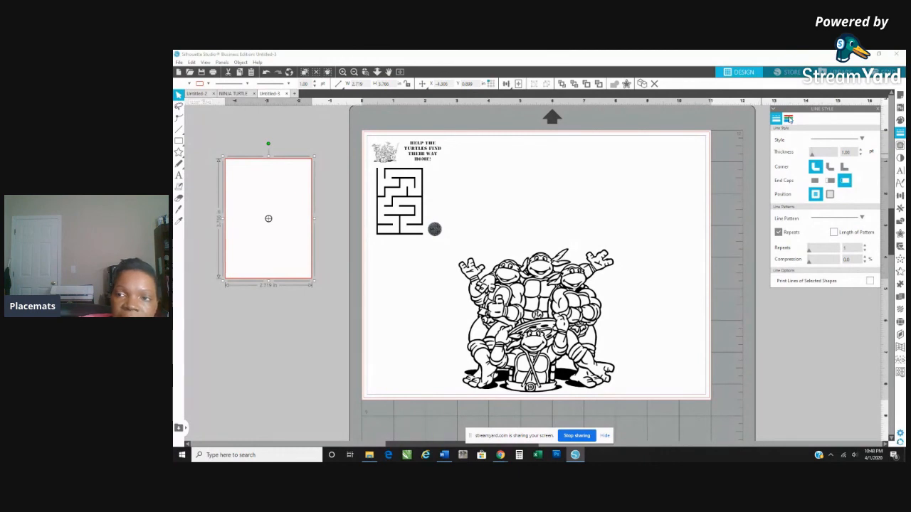
Colour the small rectangle's outline dark green and move the rectangle over the maze in the page's upper-left corner.
{"action": "left_click", "coordinate": [789, 119]}
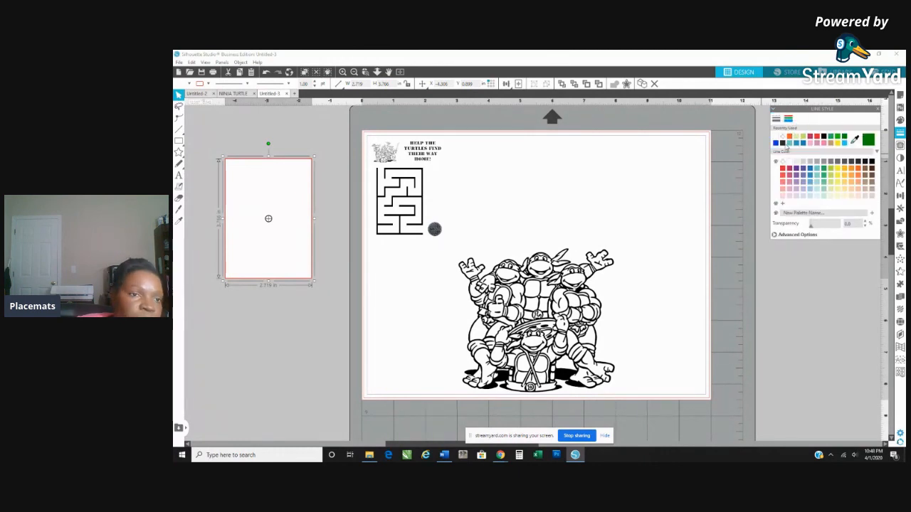
{"action": "left_click", "coordinate": [783, 144]}
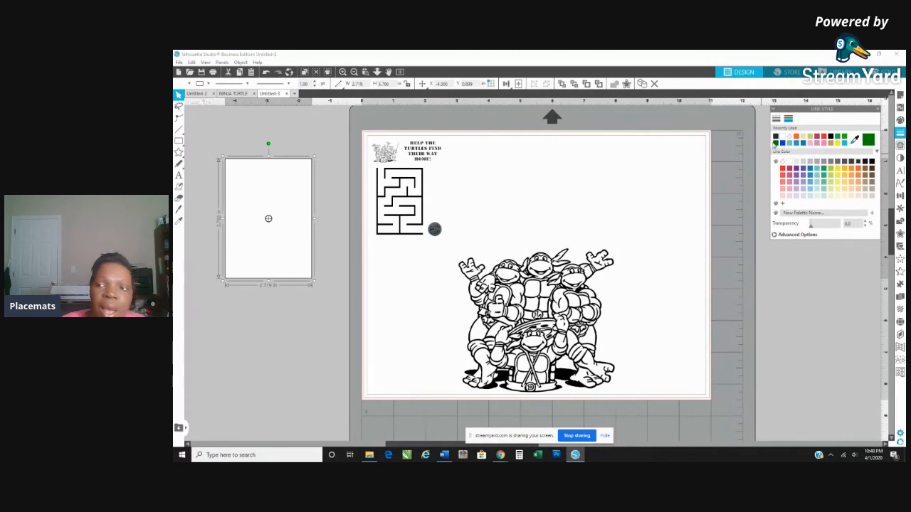
{"action": "left_click", "coordinate": [776, 143]}
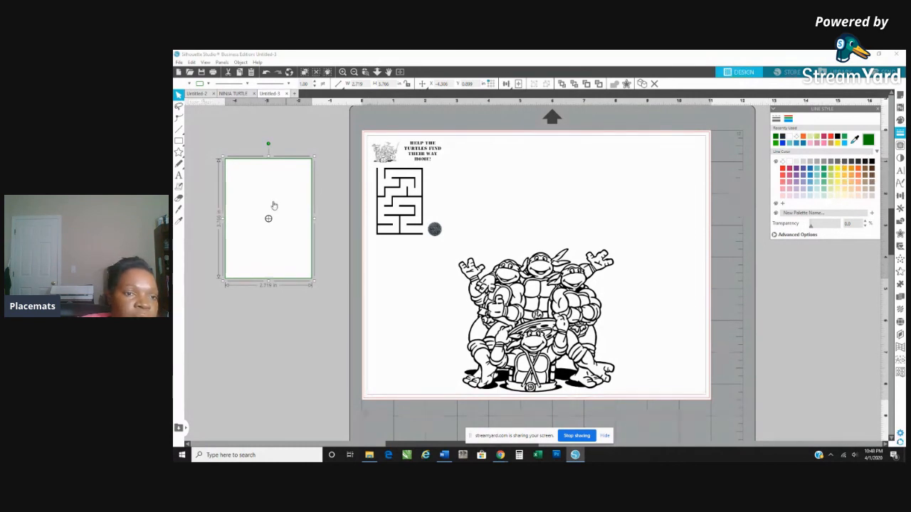
{"action": "left_click_drag", "start_coordinate": [275, 197], "coordinate": [416, 175]}
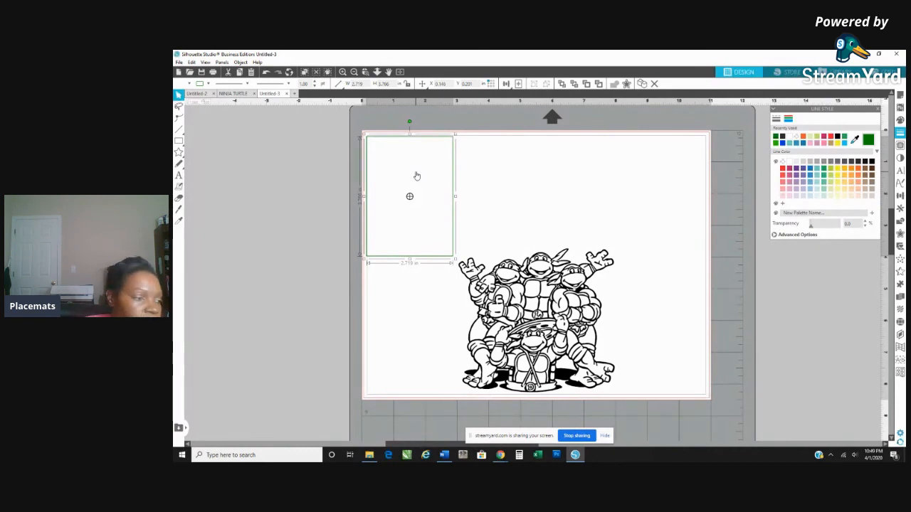
Send the green-outlined rectangle behind the maze and enlarge the maze image to about 2.94 in wide.
{"action": "right_click", "coordinate": [416, 175]}
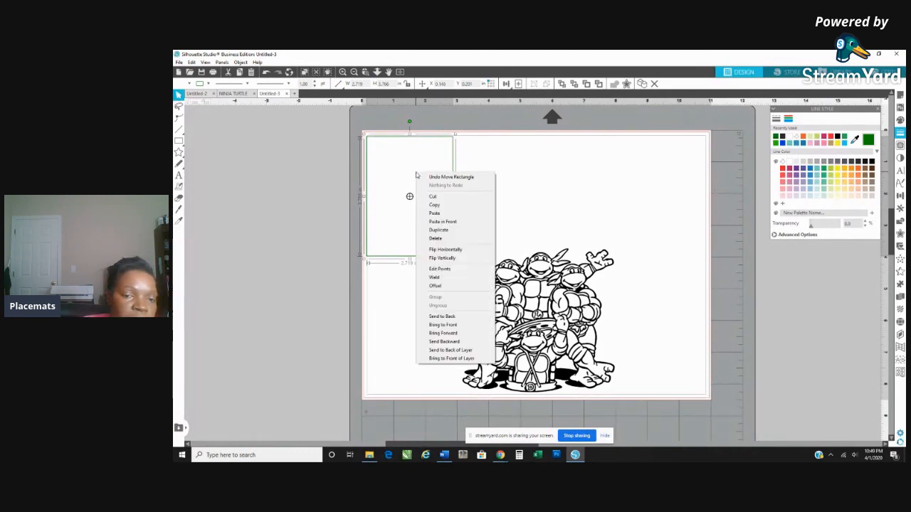
{"action": "left_click", "coordinate": [446, 320]}
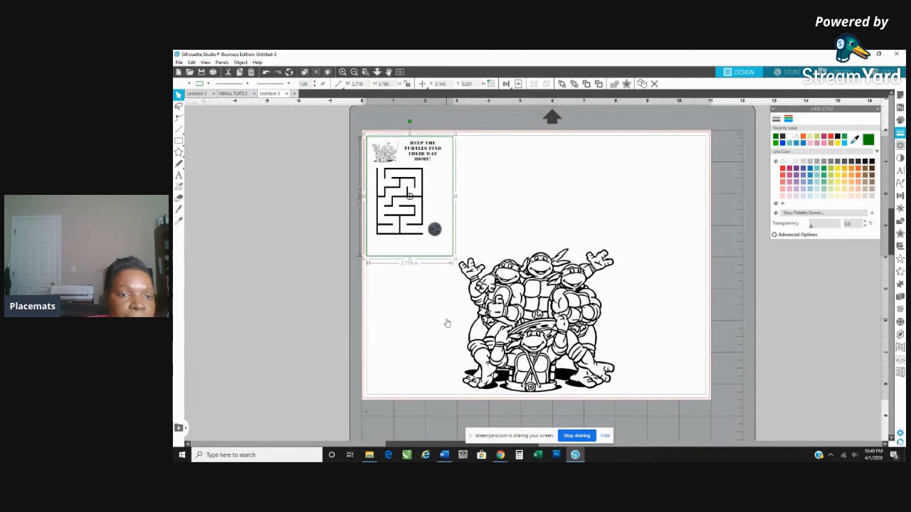
{"action": "left_click_drag", "start_coordinate": [410, 196], "coordinate": [440, 157]}
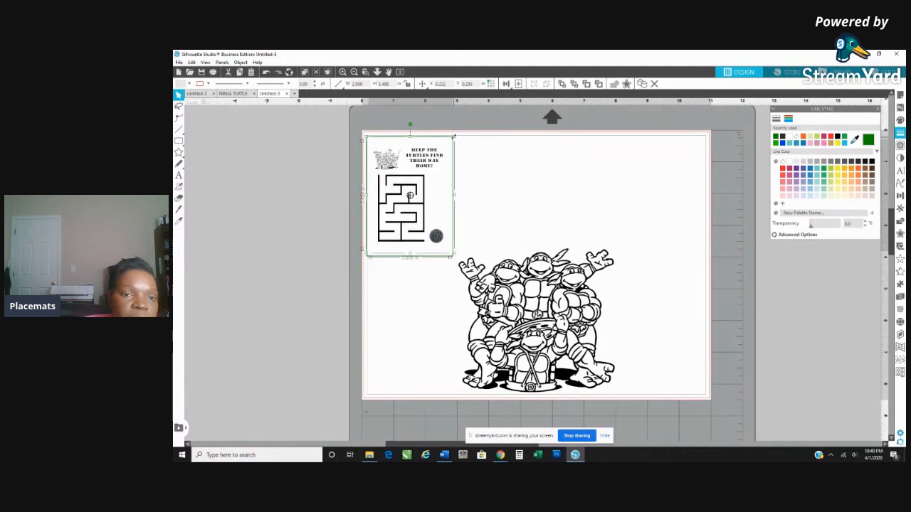
{"action": "left_click_drag", "start_coordinate": [453, 136], "coordinate": [460, 135]}
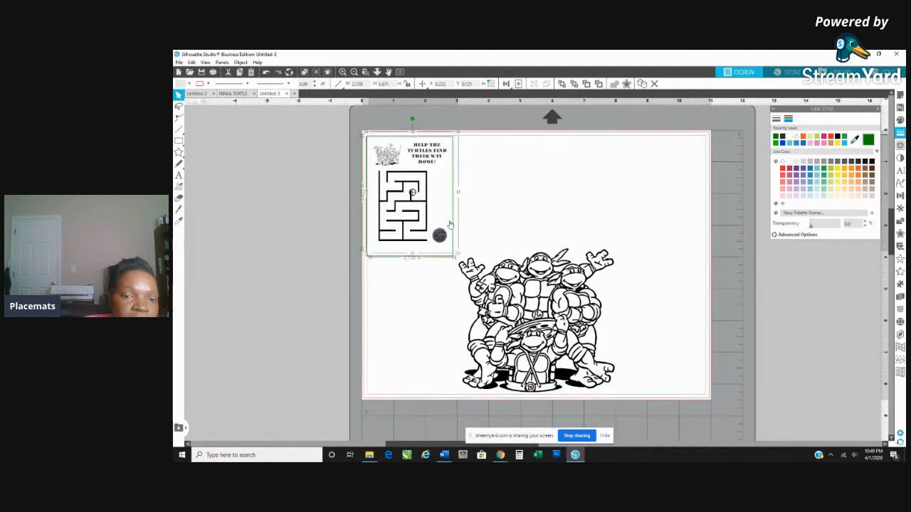
{"action": "left_click_drag", "start_coordinate": [458, 254], "coordinate": [463, 265]}
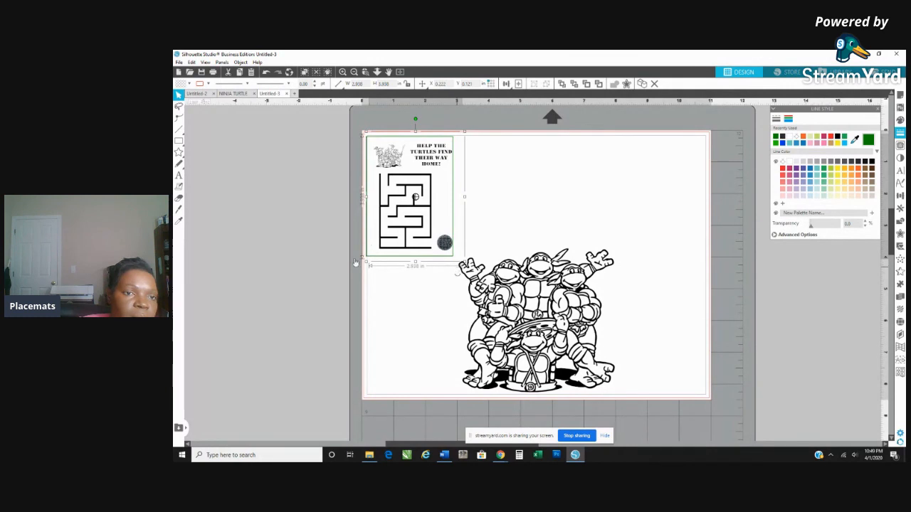
{"action": "left_click", "coordinate": [342, 140]}
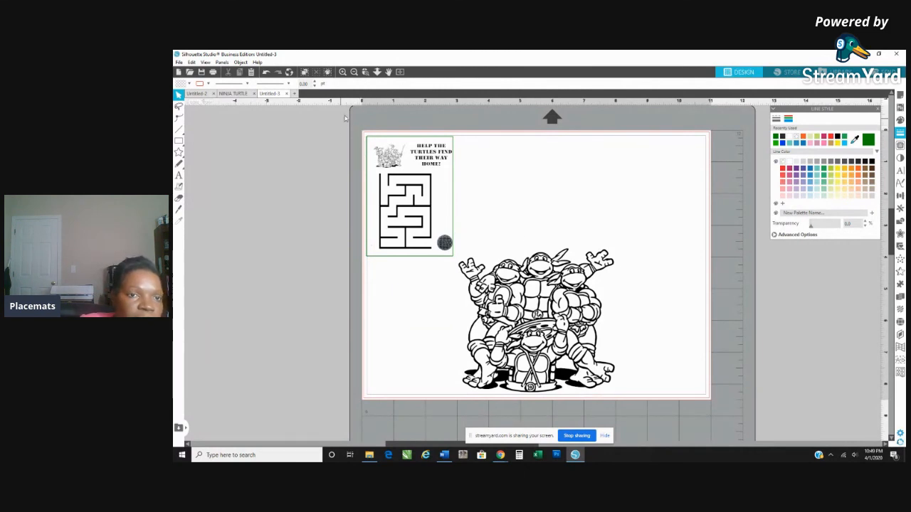
Try to align all the objects on the design with Align Center and undo the alignment.
{"action": "key", "text": "ctrl+a"}
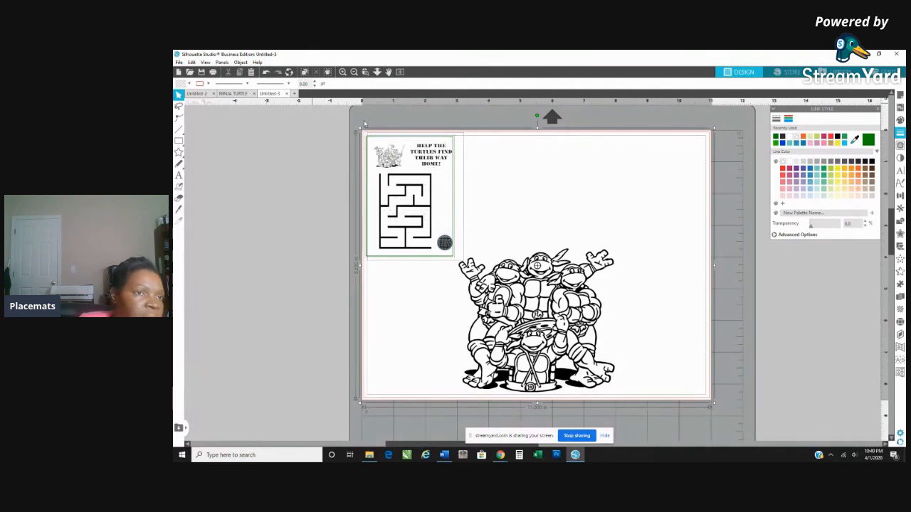
{"action": "left_click", "coordinate": [241, 63]}
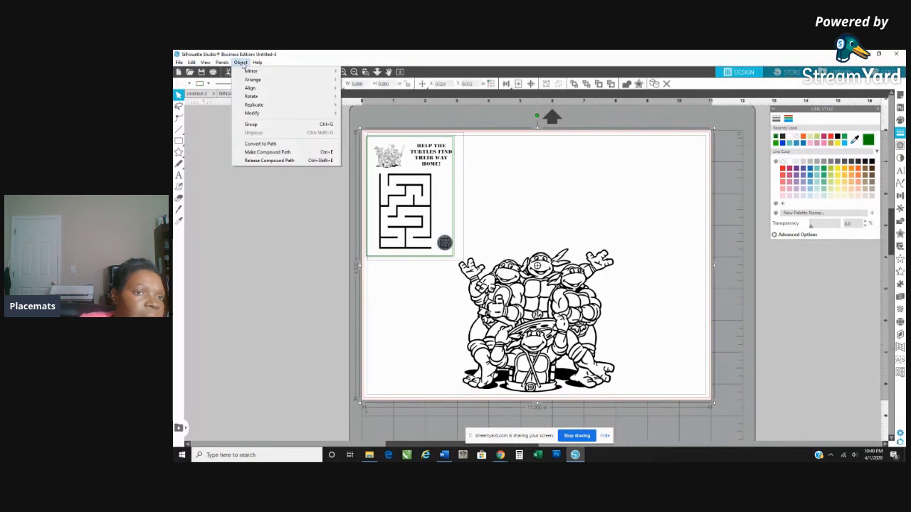
{"action": "mouse_move", "coordinate": [250, 88]}
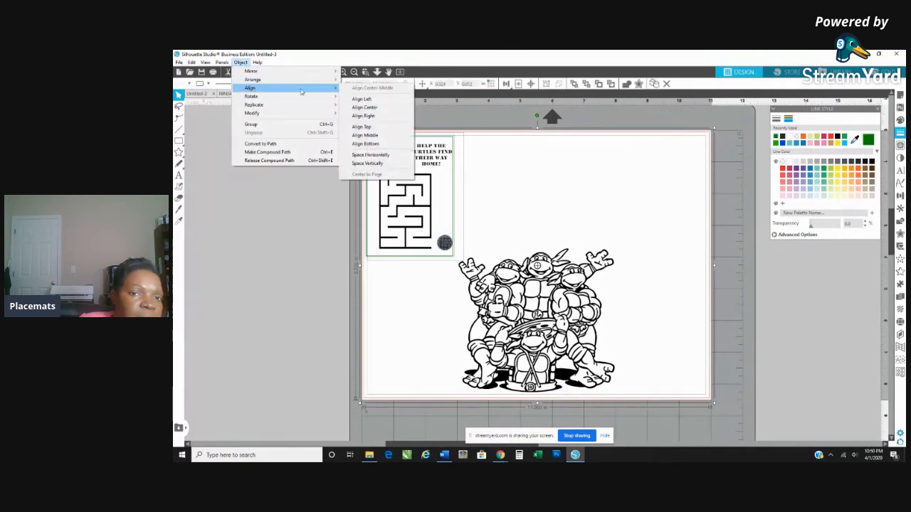
{"action": "left_click", "coordinate": [364, 107]}
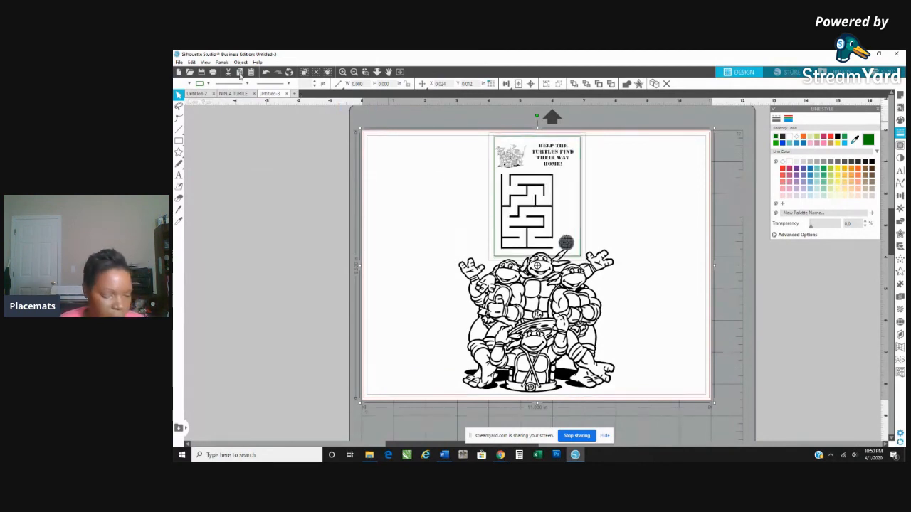
{"action": "key", "text": "i"}
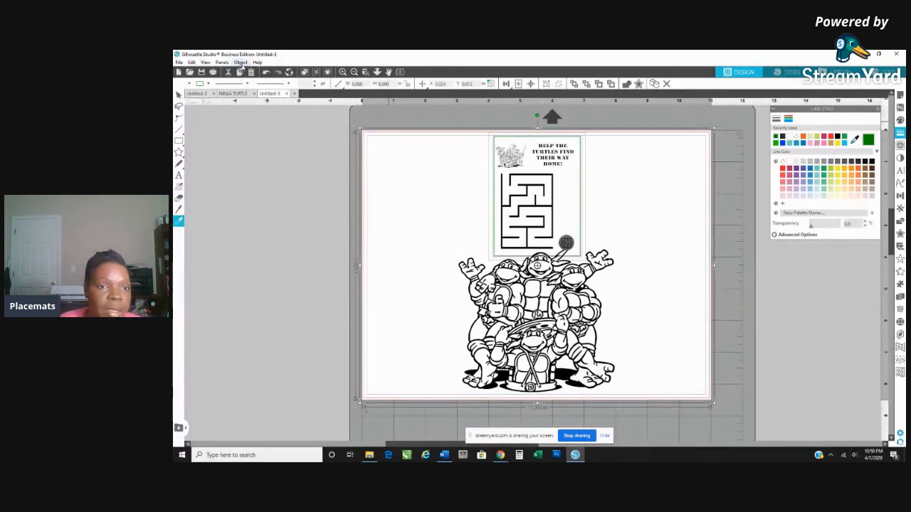
{"action": "key", "text": "ctrl+z"}
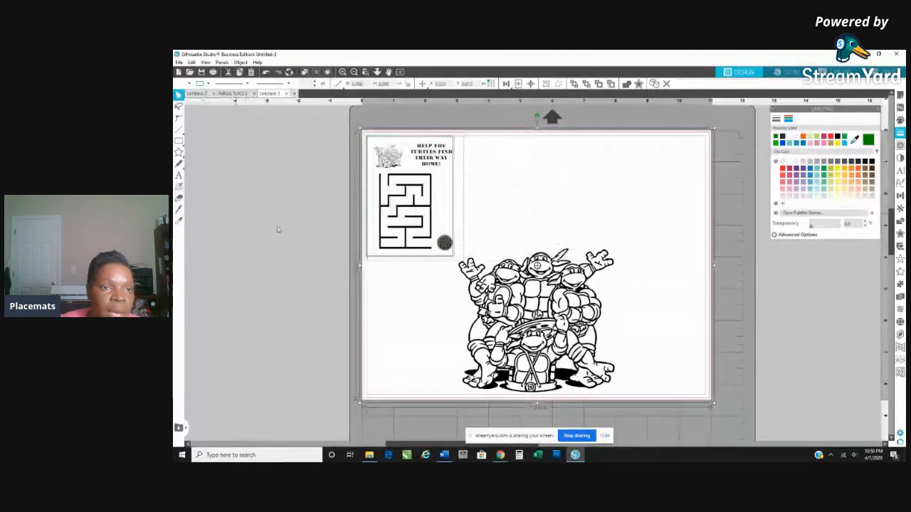
{"action": "left_click", "coordinate": [301, 221]}
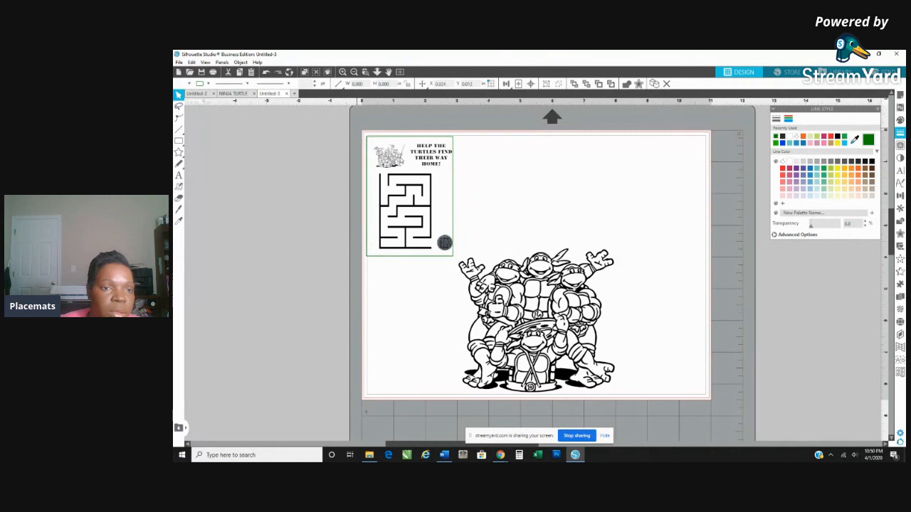
Move the maze image and its green-outlined rectangle off the page onto the empty area beside it.
{"action": "left_click_drag", "start_coordinate": [357, 130], "coordinate": [449, 202]}
{"action": "left_click", "coordinate": [319, 192]}
{"action": "left_click_drag", "start_coordinate": [394, 156], "coordinate": [278, 167]}
{"action": "left_click", "coordinate": [402, 181]}
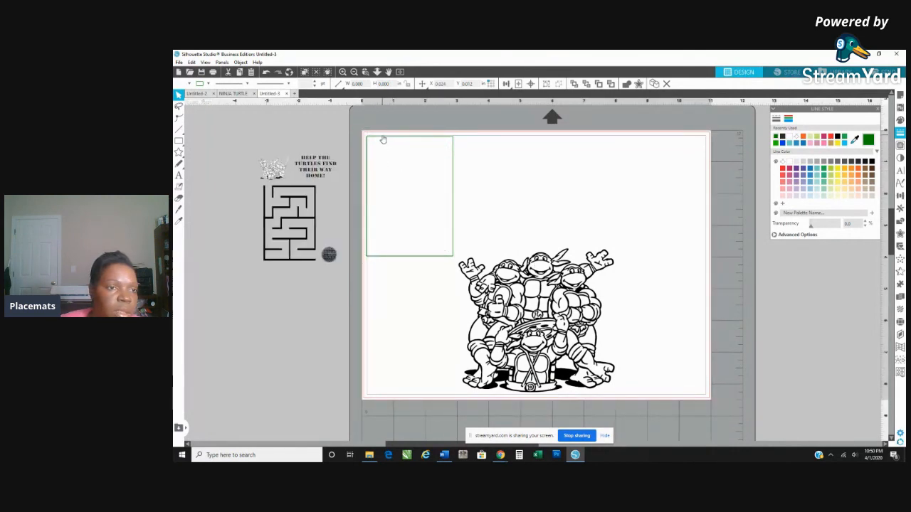
{"action": "left_click_drag", "start_coordinate": [380, 138], "coordinate": [254, 150]}
{"action": "left_click", "coordinate": [211, 202]}
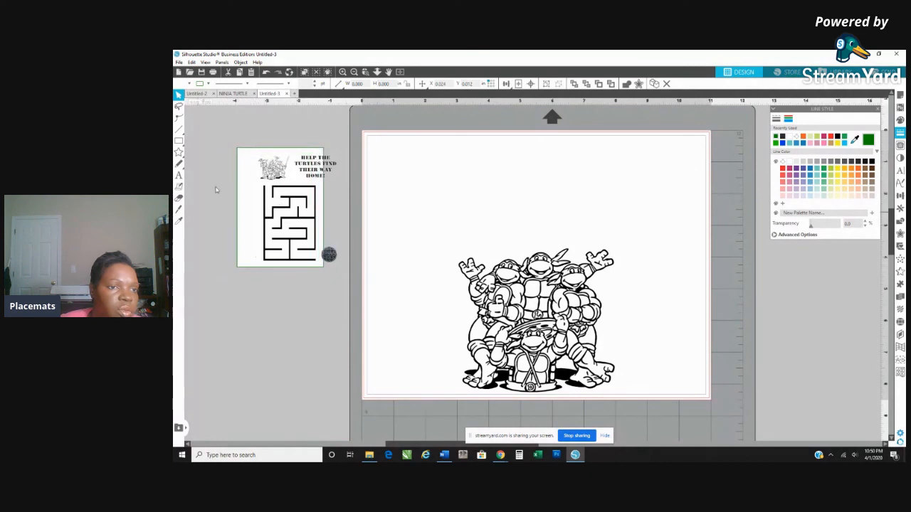
Select the maze together with its green-outlined rectangle and align them horizontally with Align Center.
{"action": "left_click", "coordinate": [291, 157]}
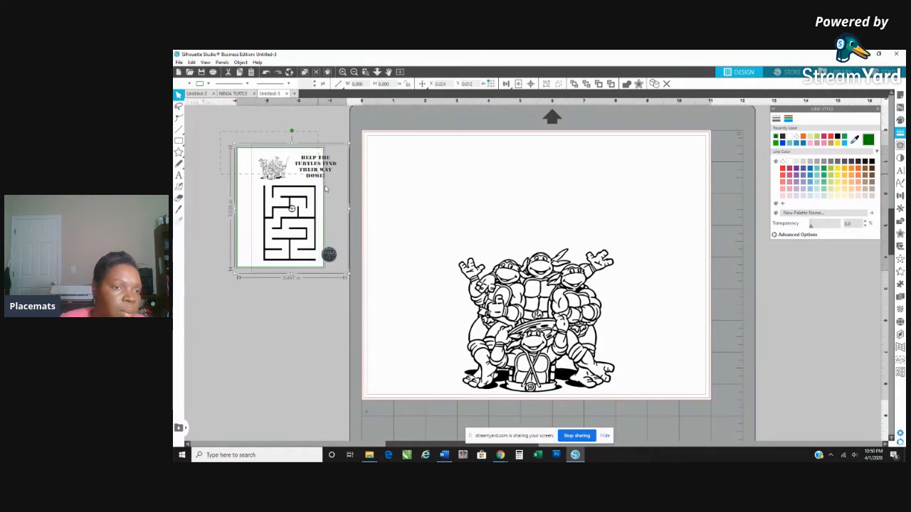
{"action": "left_click", "coordinate": [241, 62]}
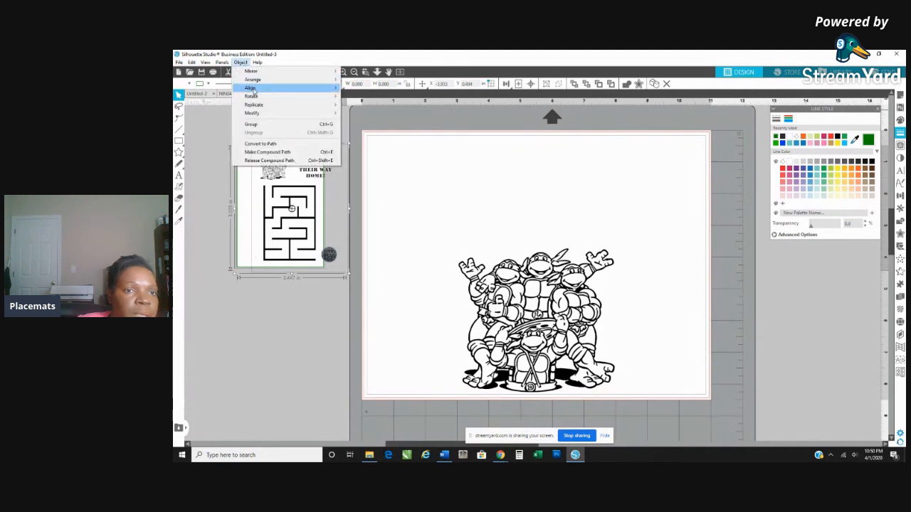
{"action": "mouse_move", "coordinate": [252, 89]}
{"action": "left_click", "coordinate": [377, 109]}
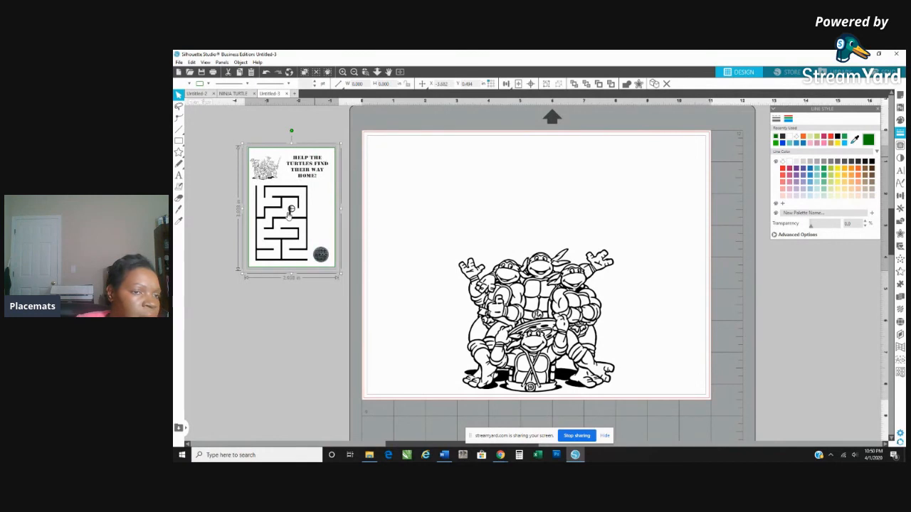
Move the aligned maze and green rectangle together back into the page's upper-left corner.
{"action": "left_click", "coordinate": [234, 136]}
{"action": "left_click_drag", "start_coordinate": [302, 215], "coordinate": [416, 200]}
{"action": "left_click", "coordinate": [321, 217]}
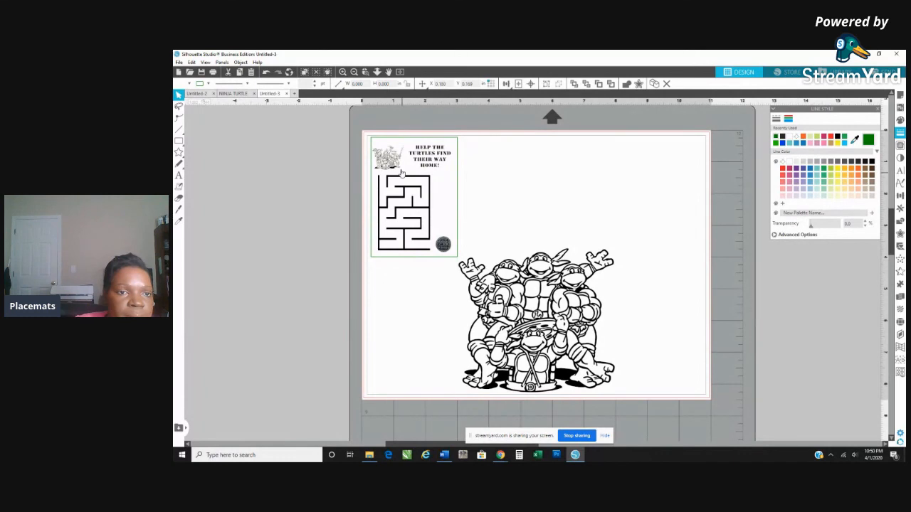
{"action": "left_click_drag", "start_coordinate": [363, 131], "coordinate": [413, 168]}
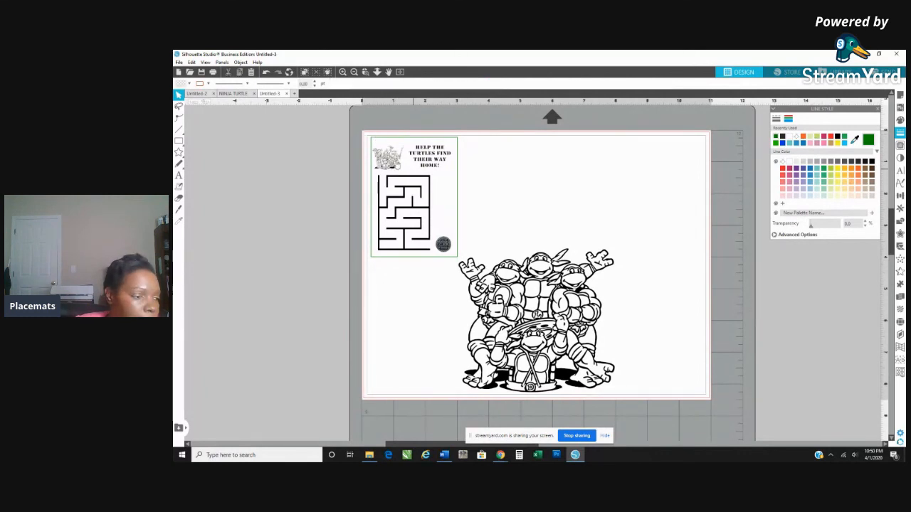
{"action": "left_click", "coordinate": [356, 175]}
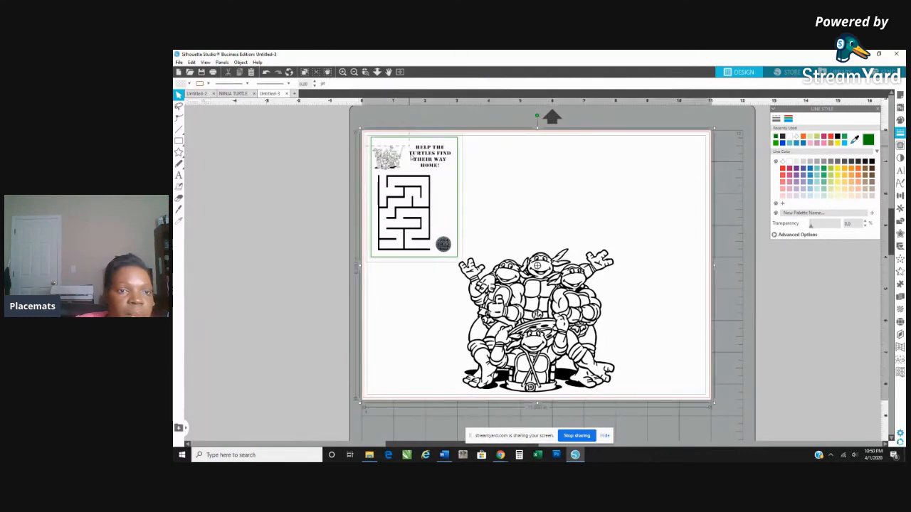
{"action": "left_click", "coordinate": [425, 179]}
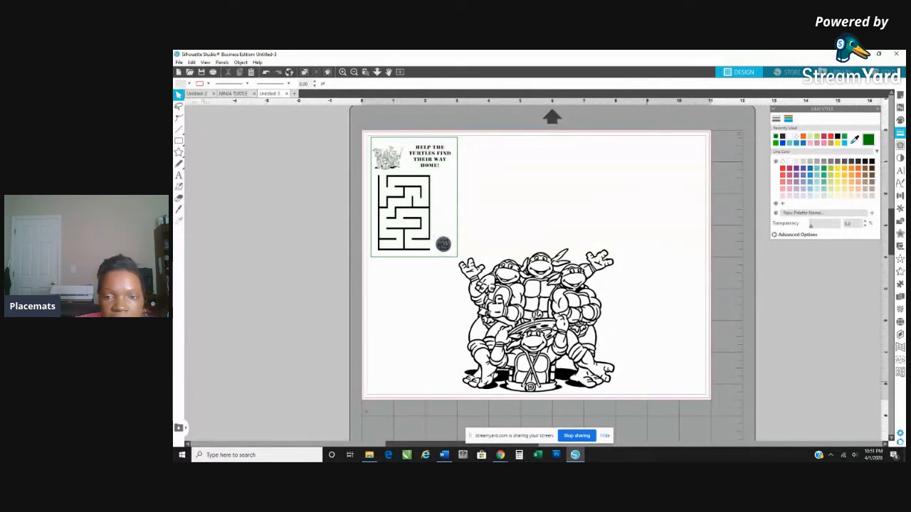
Bring the dots.jpg image from the ninja turtle folder into the design and put the folder window away.
{"action": "left_click", "coordinate": [369, 455]}
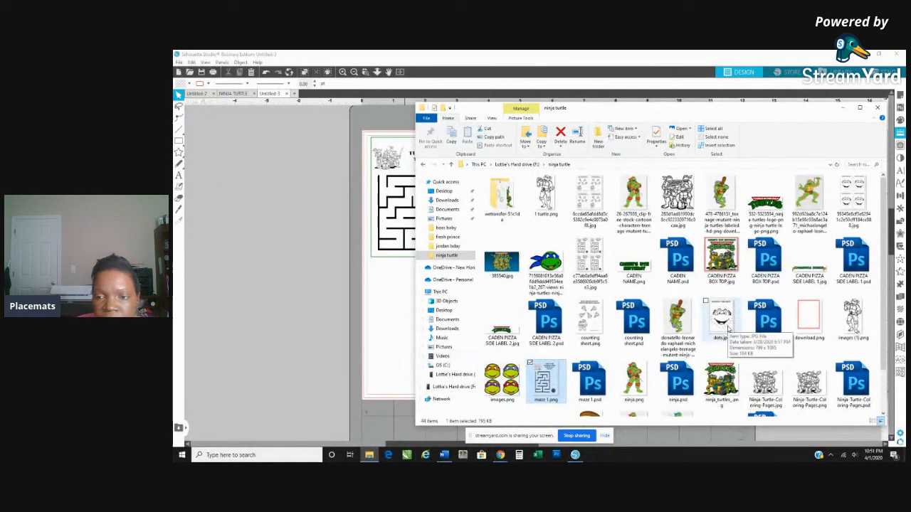
{"action": "left_click", "coordinate": [725, 323]}
{"action": "left_click_drag", "start_coordinate": [599, 310], "coordinate": [287, 289]}
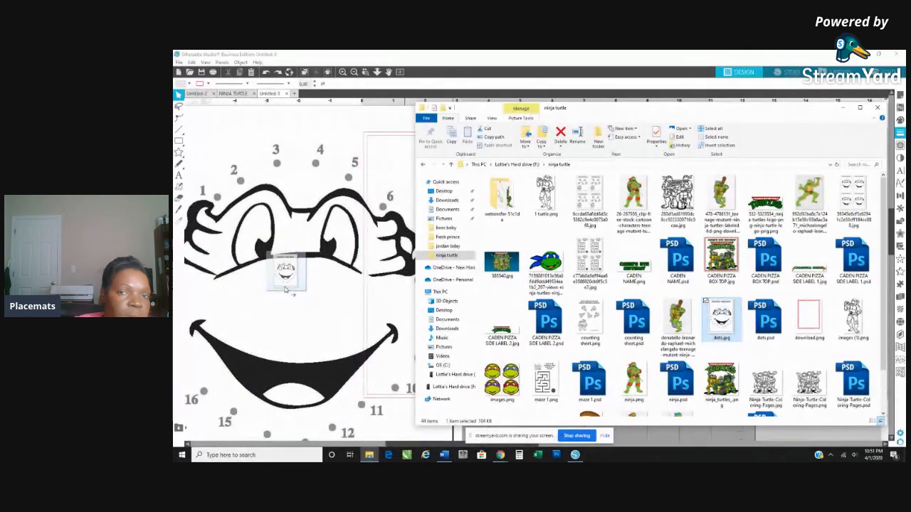
{"action": "left_click", "coordinate": [845, 109]}
Scale the connect-the-dots image down to about 2.66 x 3.65 in and place it in the page's upper-right corner.
{"action": "left_click_drag", "start_coordinate": [323, 174], "coordinate": [414, 265]}
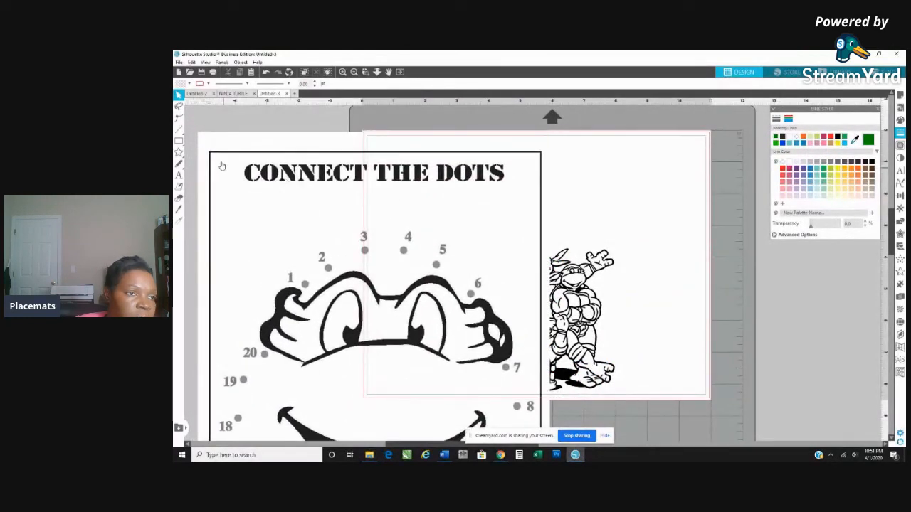
{"action": "left_click_drag", "start_coordinate": [194, 131], "coordinate": [361, 352]}
{"action": "left_click_drag", "start_coordinate": [397, 419], "coordinate": [278, 195]}
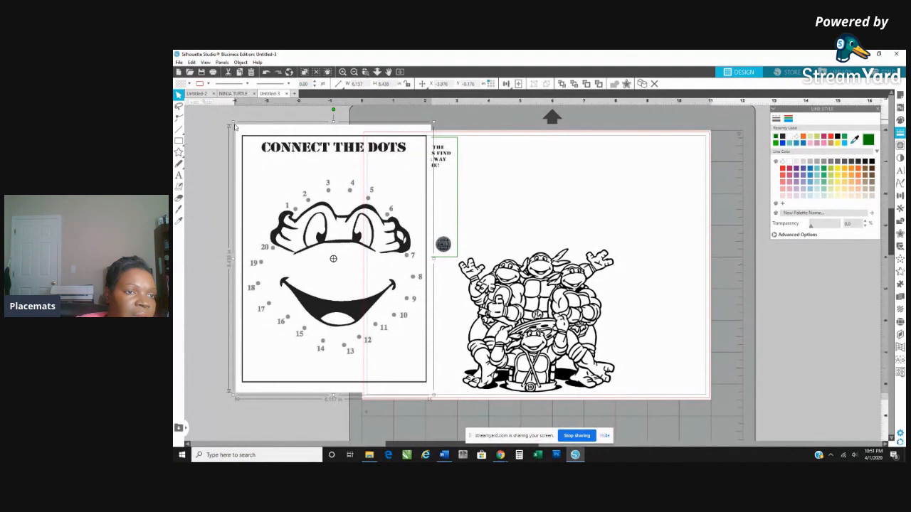
{"action": "left_click_drag", "start_coordinate": [233, 124], "coordinate": [337, 283]}
{"action": "left_click_drag", "start_coordinate": [405, 343], "coordinate": [671, 204]}
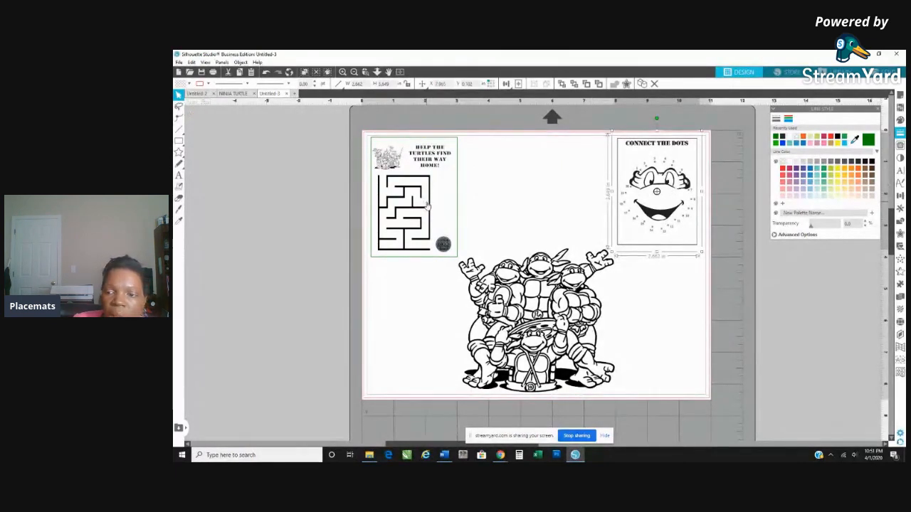
Enlarge the connect-the-dots image slightly to about 2.76 x 3.79 in.
{"action": "left_click", "coordinate": [436, 384]}
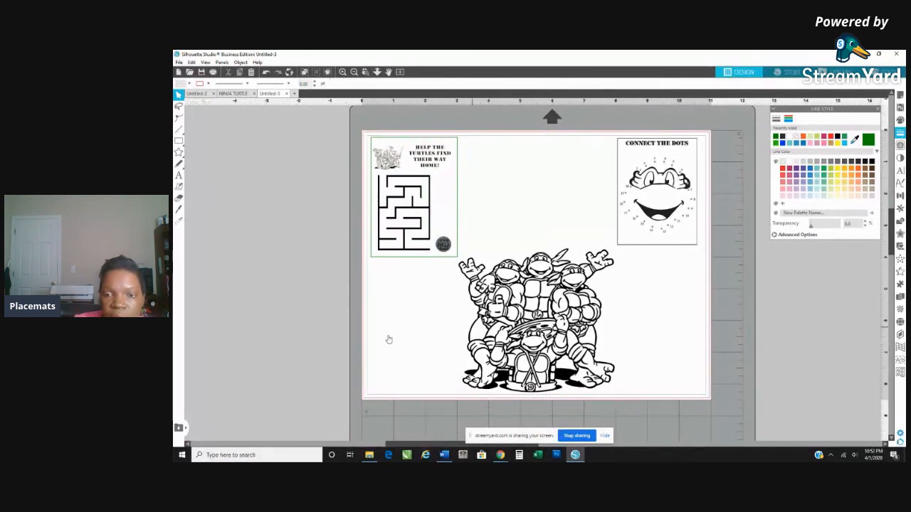
{"action": "left_click", "coordinate": [634, 224]}
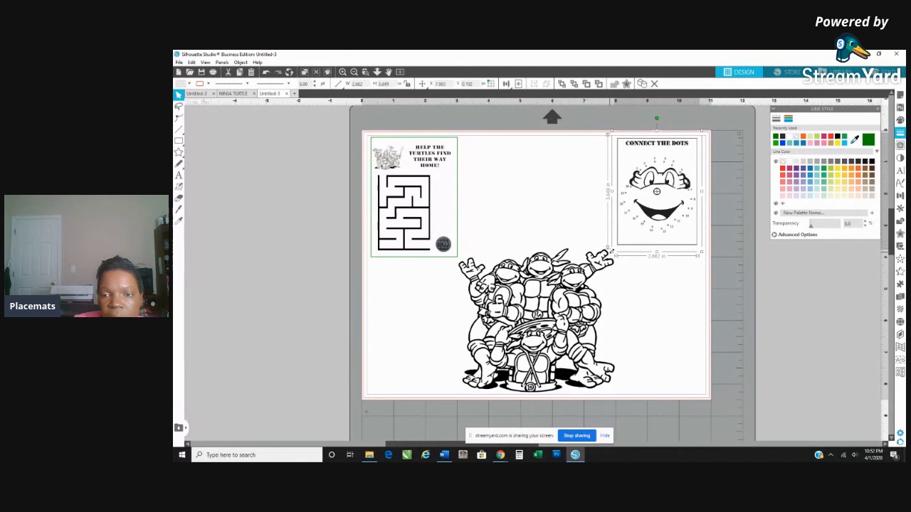
{"action": "mouse_move", "coordinate": [609, 251]}
{"action": "left_mouse_down"}
{"action": "mouse_move", "coordinate": [608, 267]}
{"action": "mouse_move", "coordinate": [617, 265]}
{"action": "left_mouse_up"}
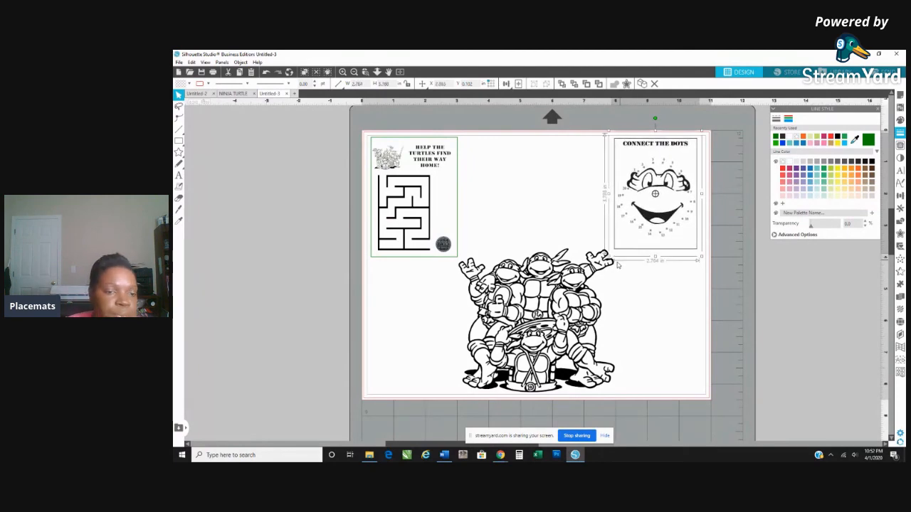
Bring counting sheet.png from the ninja turtle folder onto the empty area beside the page and put the folder window away.
{"action": "left_click", "coordinate": [369, 454]}
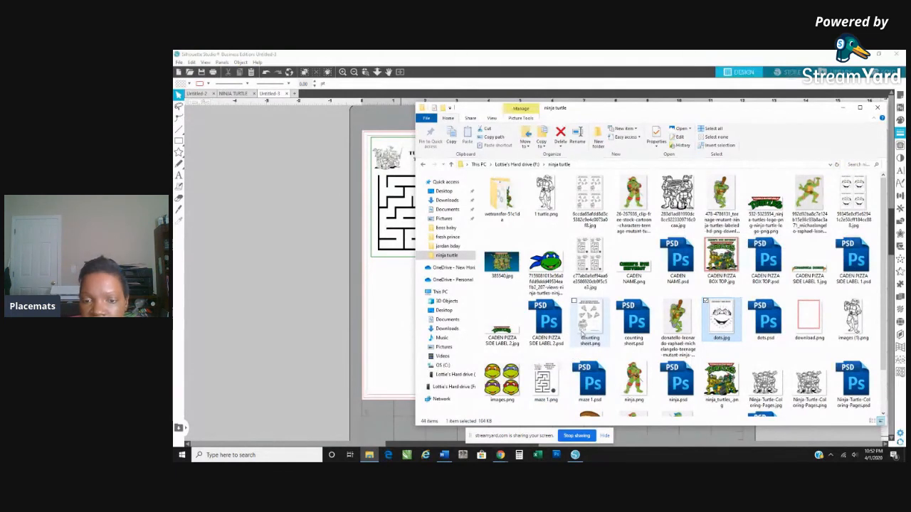
{"action": "left_click_drag", "start_coordinate": [585, 324], "coordinate": [286, 262]}
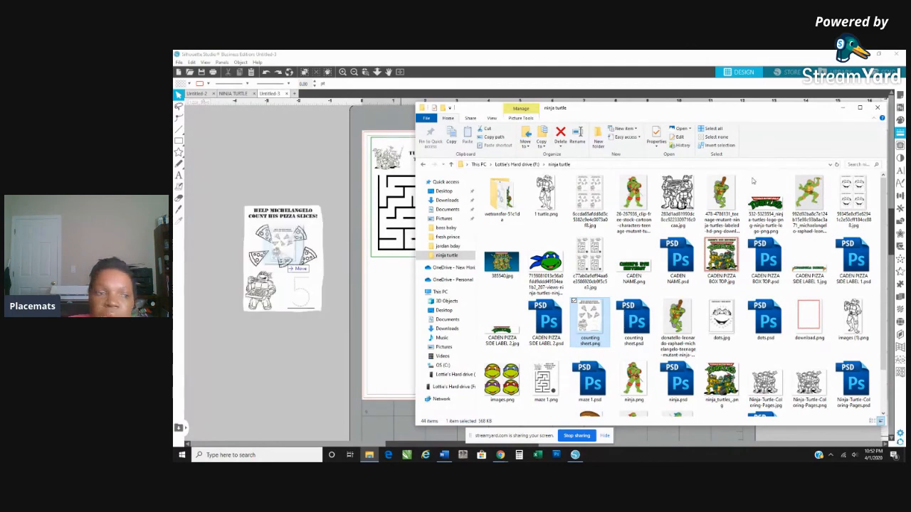
{"action": "left_click", "coordinate": [842, 108]}
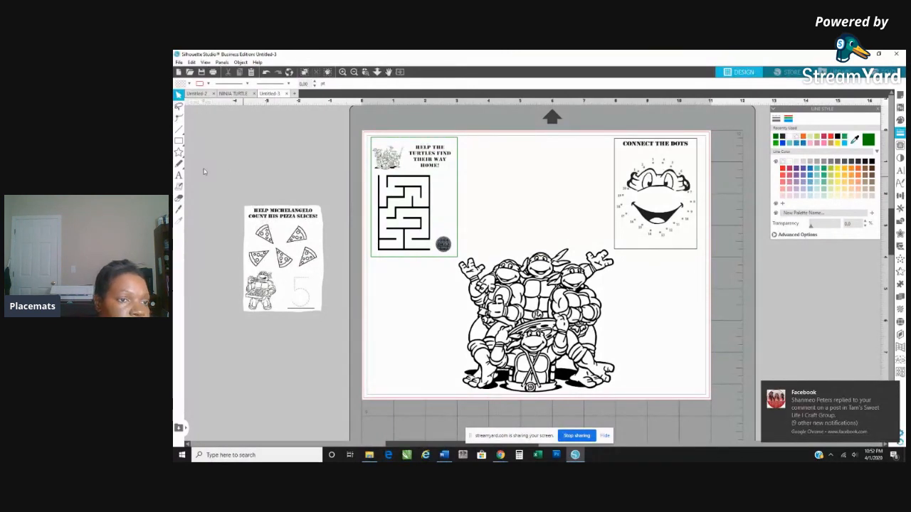
Draw a portrait rectangle in the empty area just above the counting sheet and fill it with white.
{"action": "left_click", "coordinate": [179, 141]}
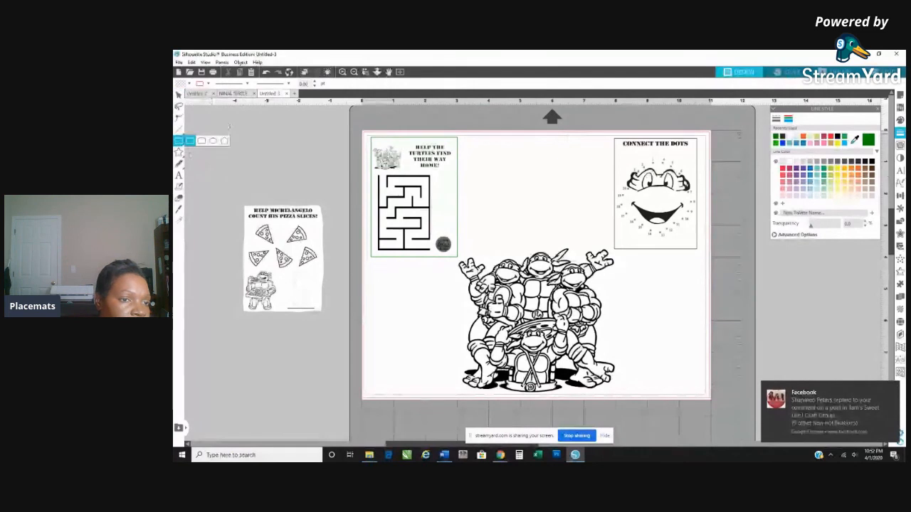
{"action": "left_click_drag", "start_coordinate": [239, 121], "coordinate": [311, 203]}
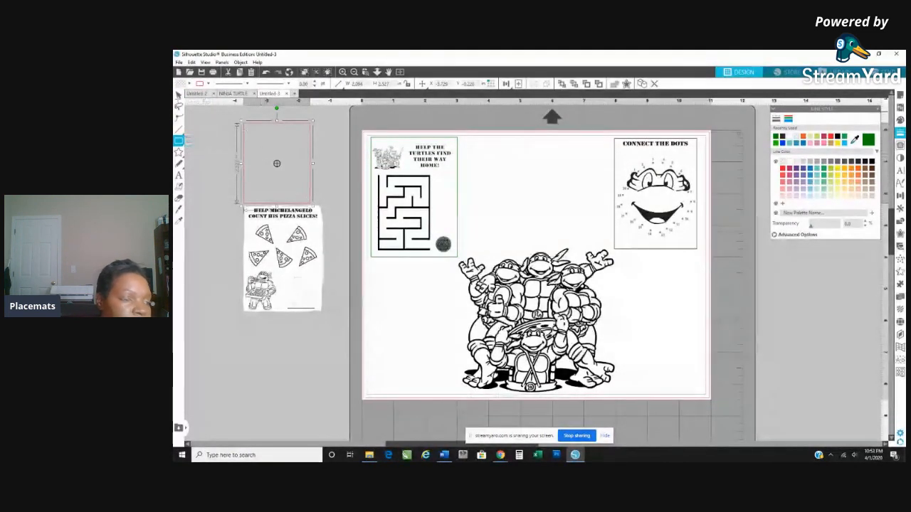
{"action": "left_click", "coordinate": [179, 94]}
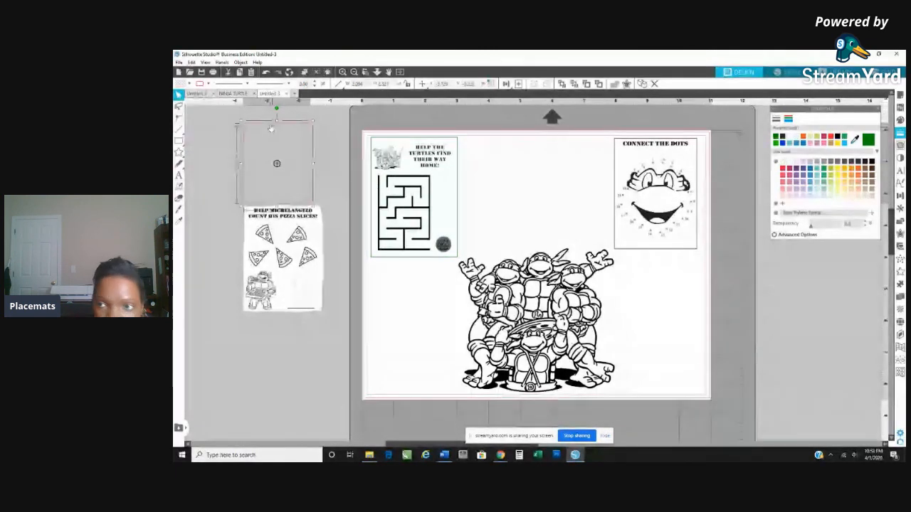
{"action": "left_click", "coordinate": [899, 121]}
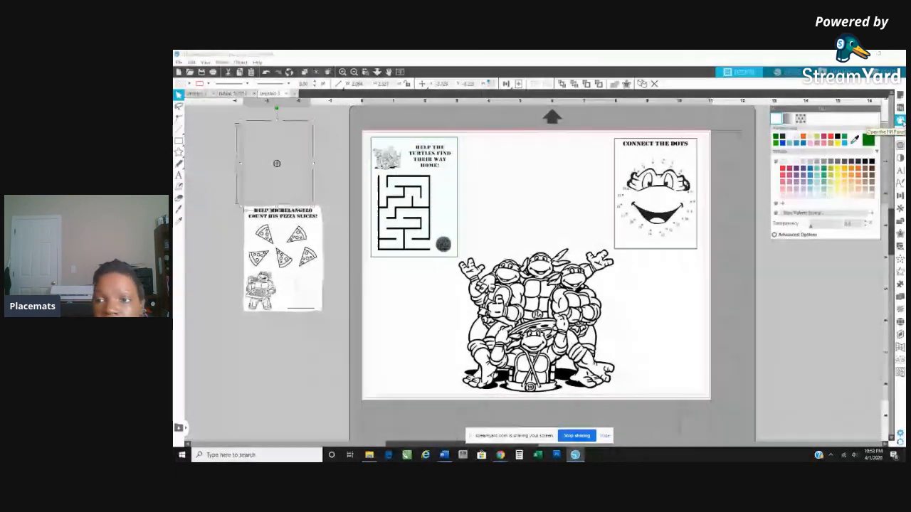
{"action": "left_click", "coordinate": [790, 163]}
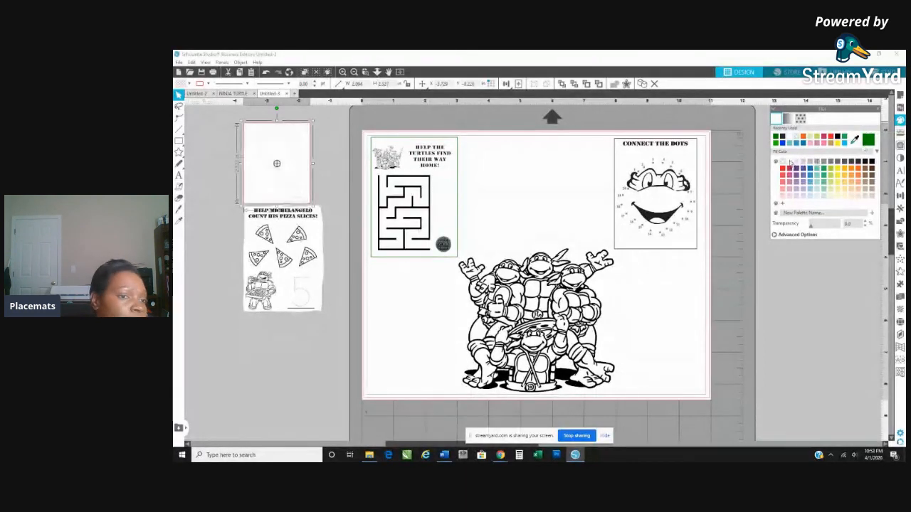
Place the white rectangle behind the counting sheet and enlarge it to about 3.02 x 3.65 in so it surrounds the sheet.
{"action": "left_click_drag", "start_coordinate": [301, 197], "coordinate": [302, 276]}
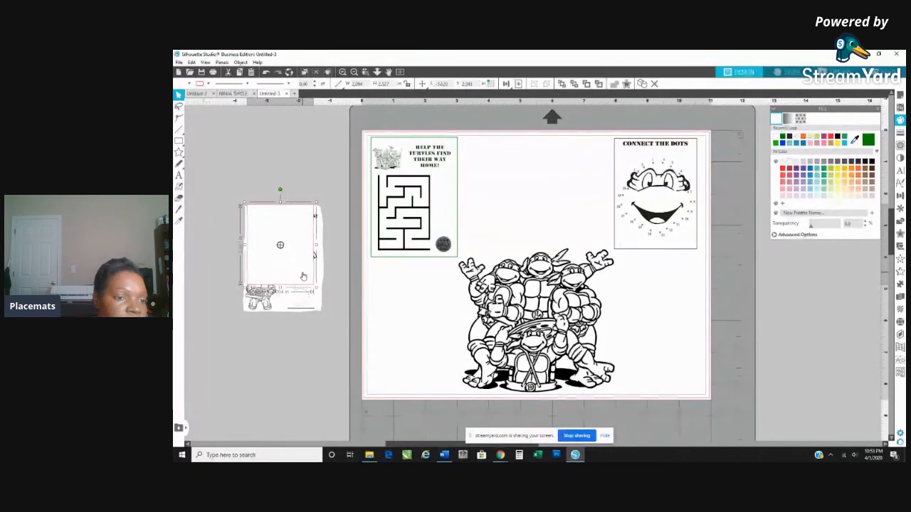
{"action": "right_click", "coordinate": [302, 269]}
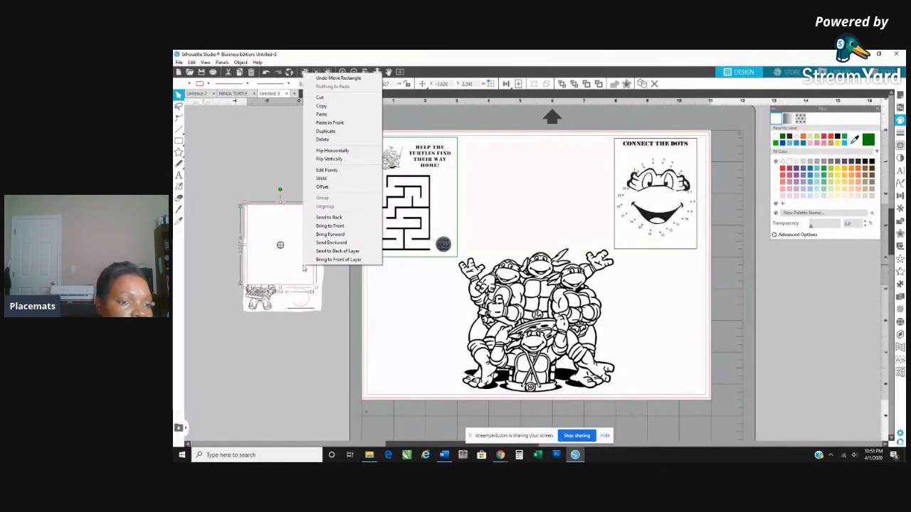
{"action": "left_click", "coordinate": [334, 219]}
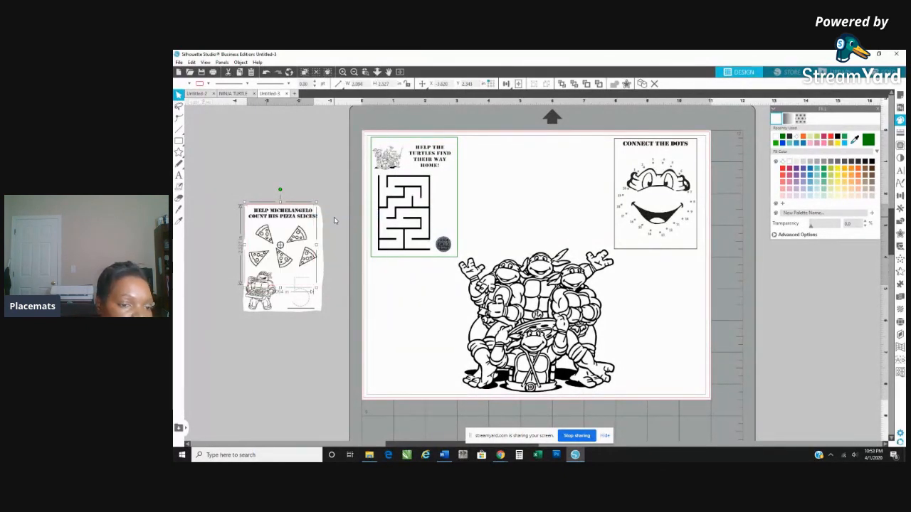
{"action": "left_click_drag", "start_coordinate": [318, 292], "coordinate": [327, 333]}
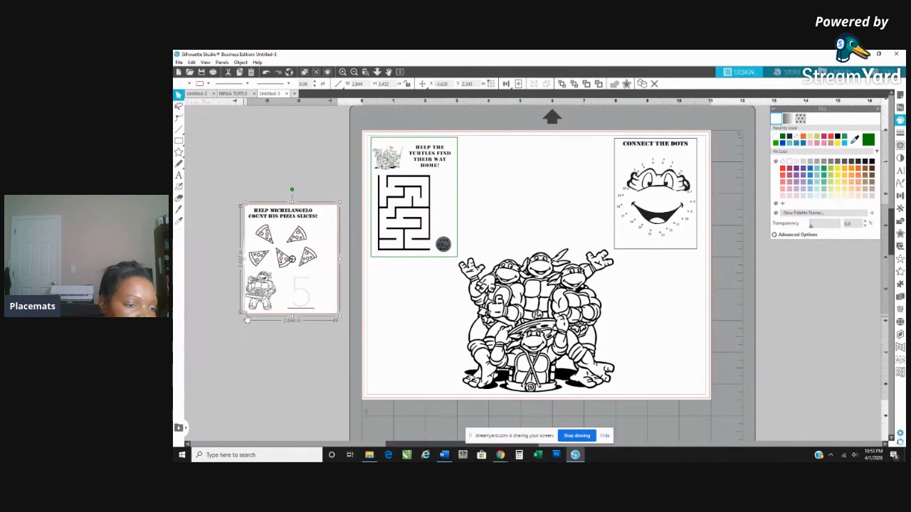
{"action": "left_click_drag", "start_coordinate": [243, 319], "coordinate": [240, 326]}
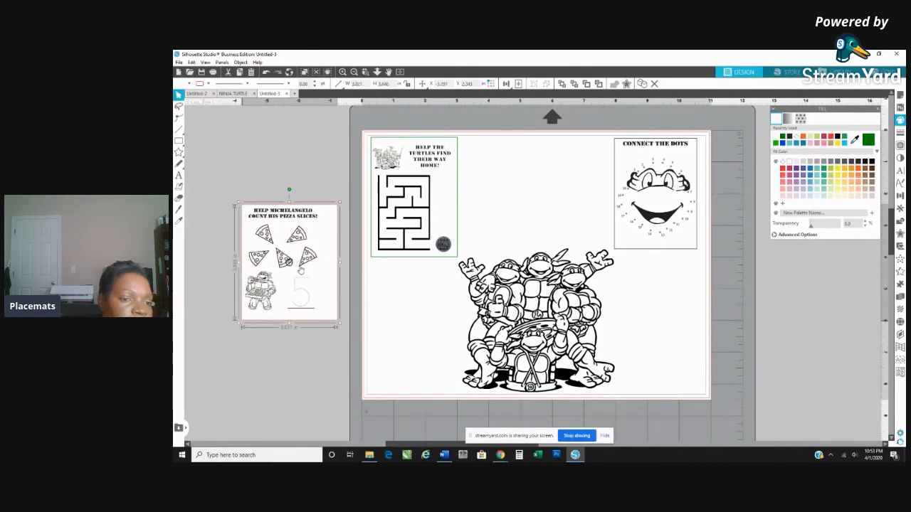
Move the counting sheet to the middle of the white rectangle and align both objects by their centers.
{"action": "left_click_drag", "start_coordinate": [304, 259], "coordinate": [311, 262]}
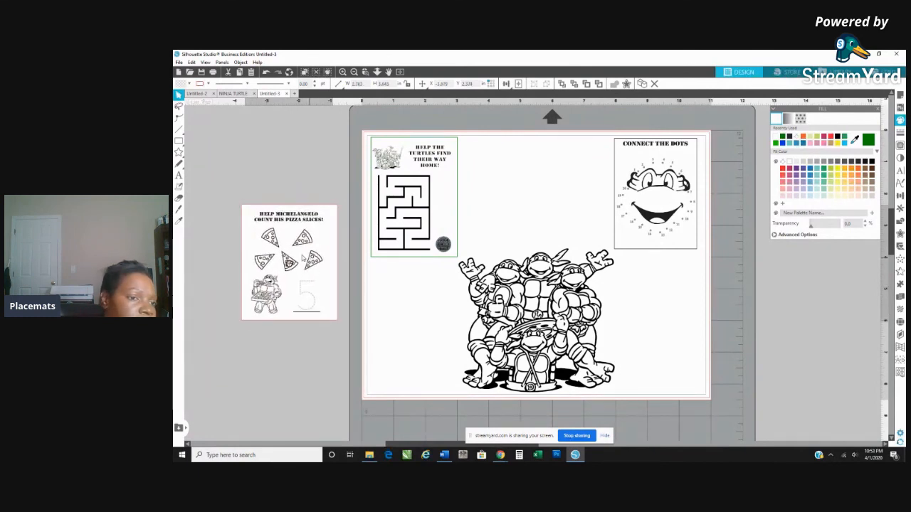
{"action": "left_click", "coordinate": [257, 201]}
{"action": "left_click", "coordinate": [274, 222]}
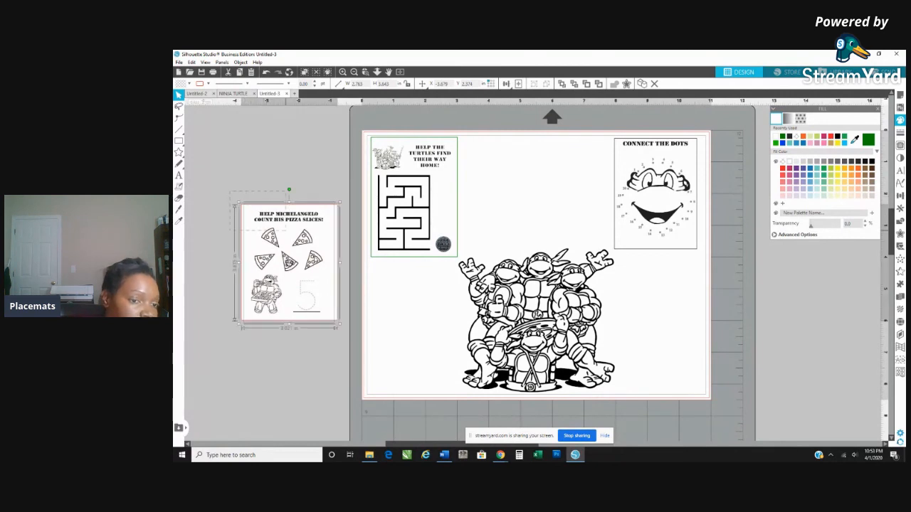
{"action": "left_click_drag", "start_coordinate": [343, 297], "coordinate": [341, 299]}
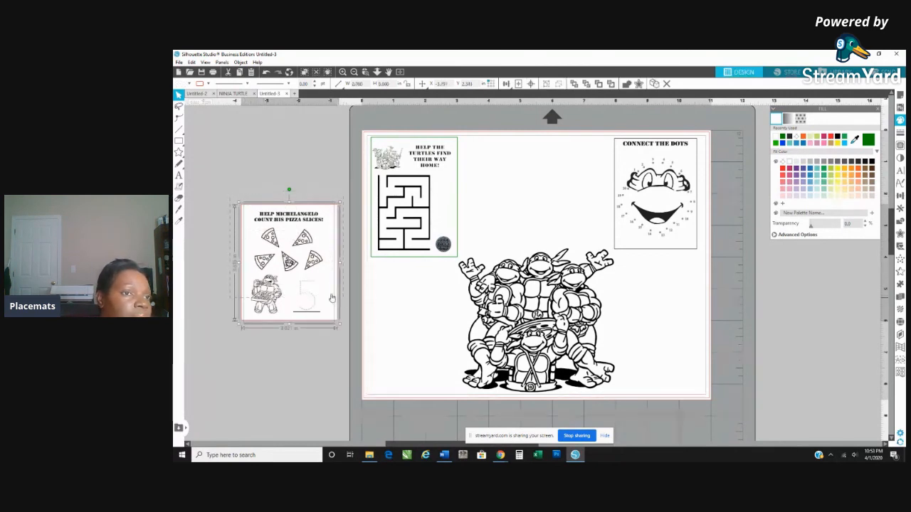
{"action": "left_click", "coordinate": [240, 63]}
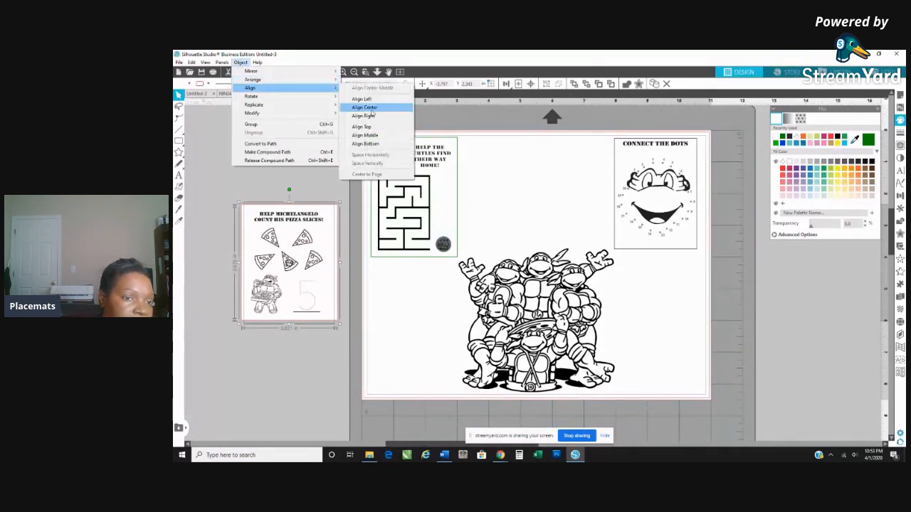
{"action": "left_click", "coordinate": [368, 108]}
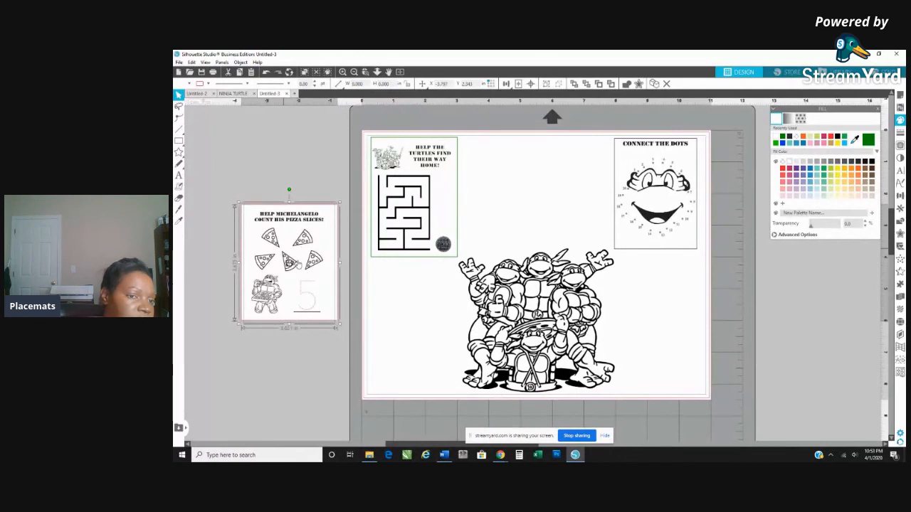
{"action": "left_click", "coordinate": [286, 176]}
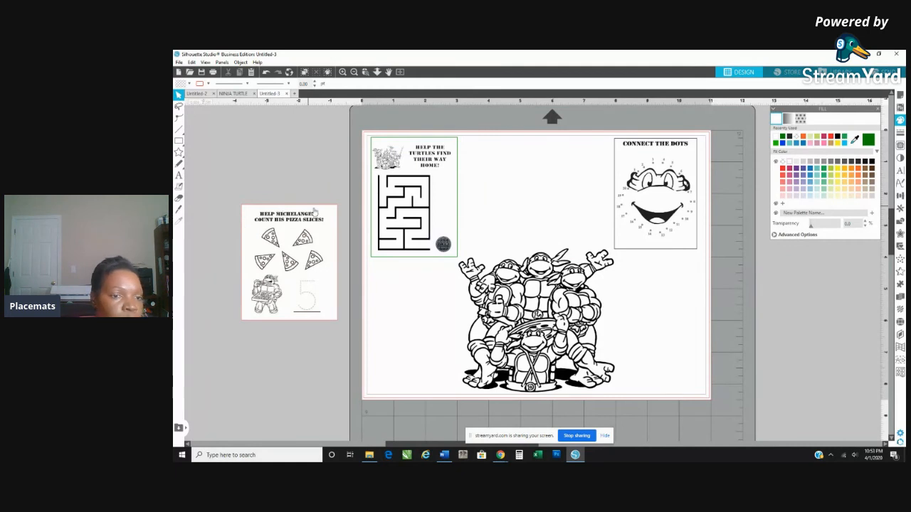
Try a black fill on the rectangle behind the counting sheet and undo it.
{"action": "left_click", "coordinate": [245, 209]}
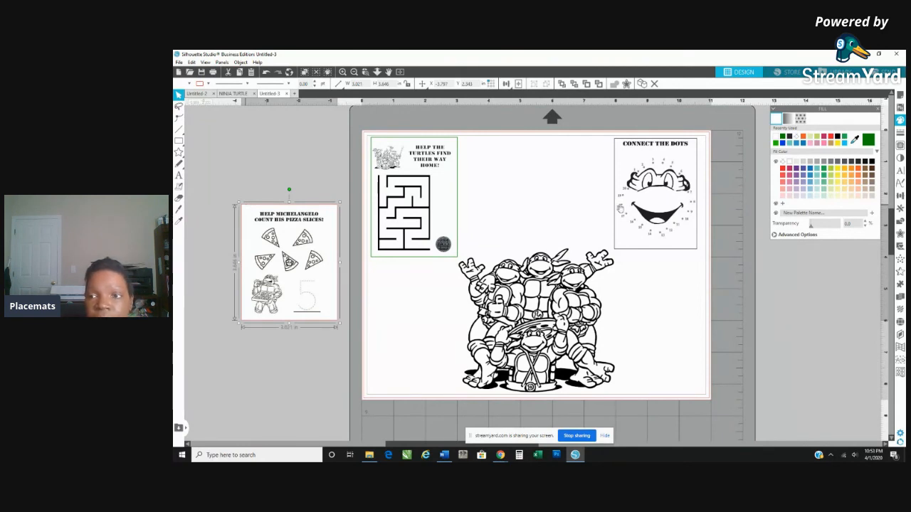
{"action": "left_click", "coordinate": [789, 137]}
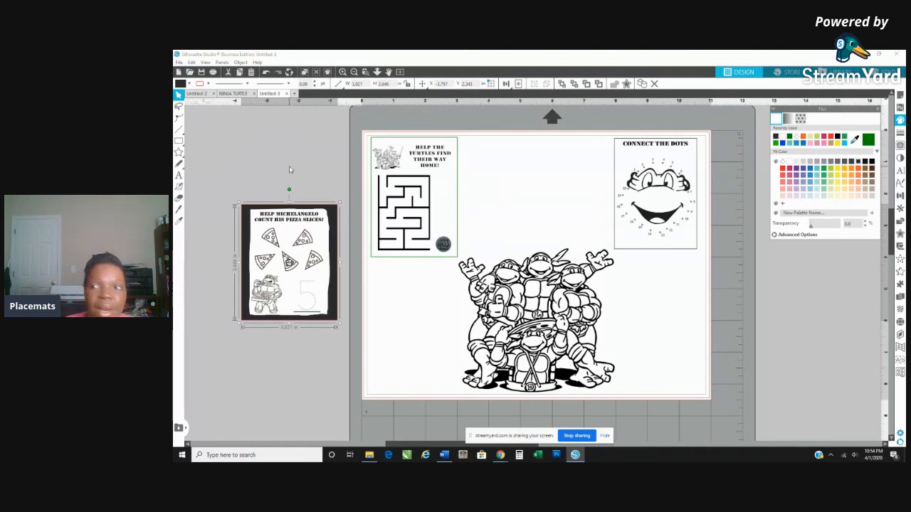
{"action": "key", "text": "ctrl+z"}
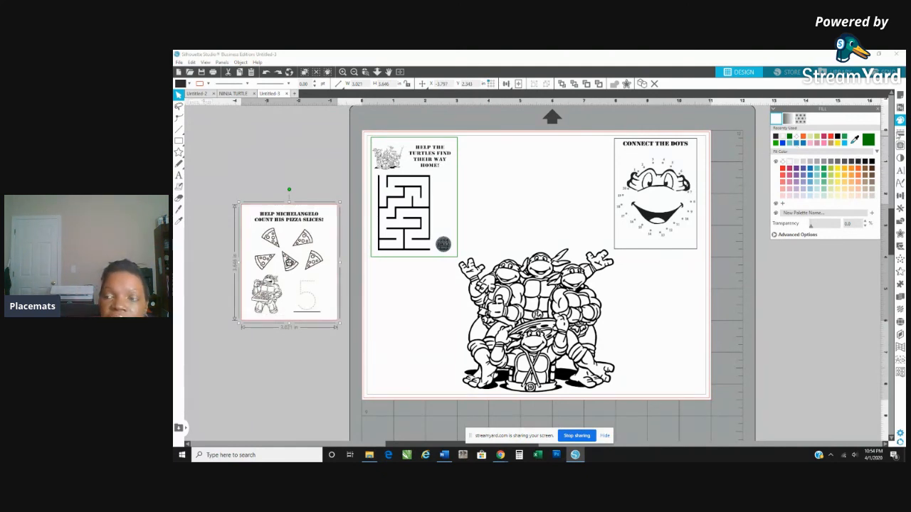
Give the rectangle behind the counting sheet a black outline with a thickness of 1.00 pt.
{"action": "left_click", "coordinate": [900, 134]}
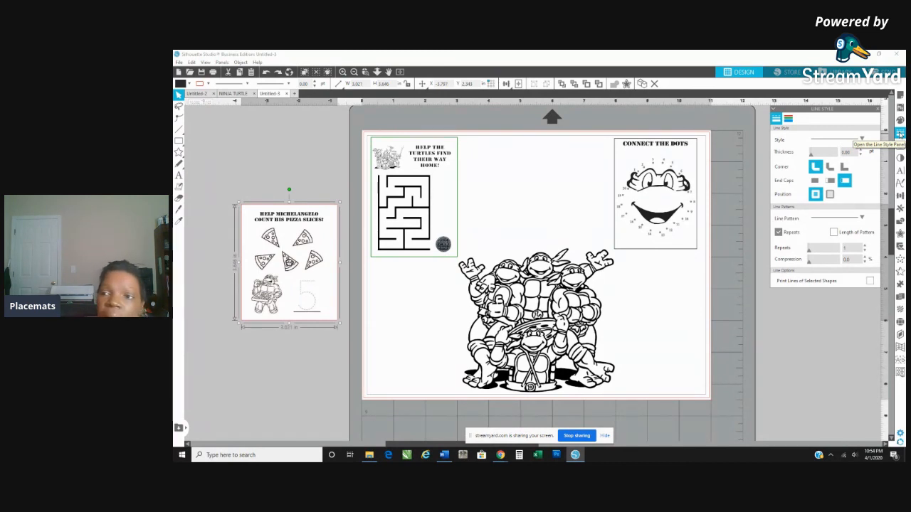
{"action": "left_click", "coordinate": [788, 120]}
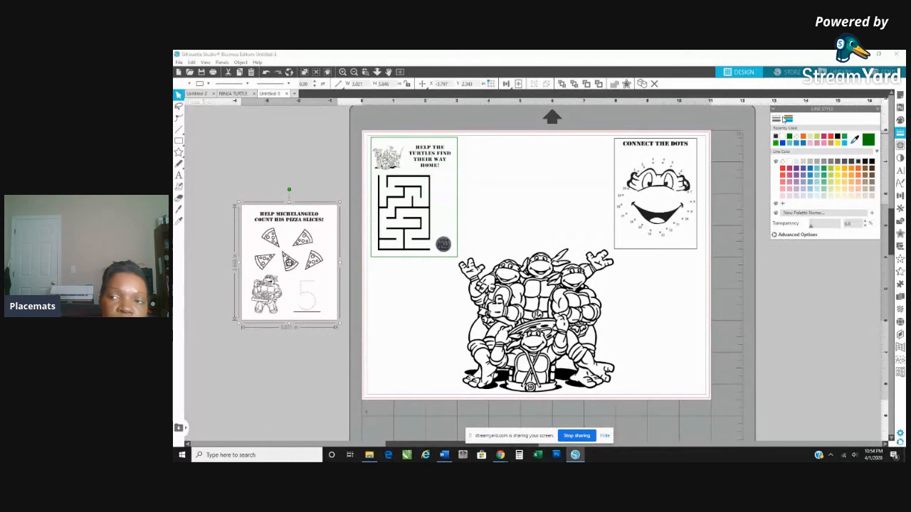
{"action": "left_click", "coordinate": [778, 119]}
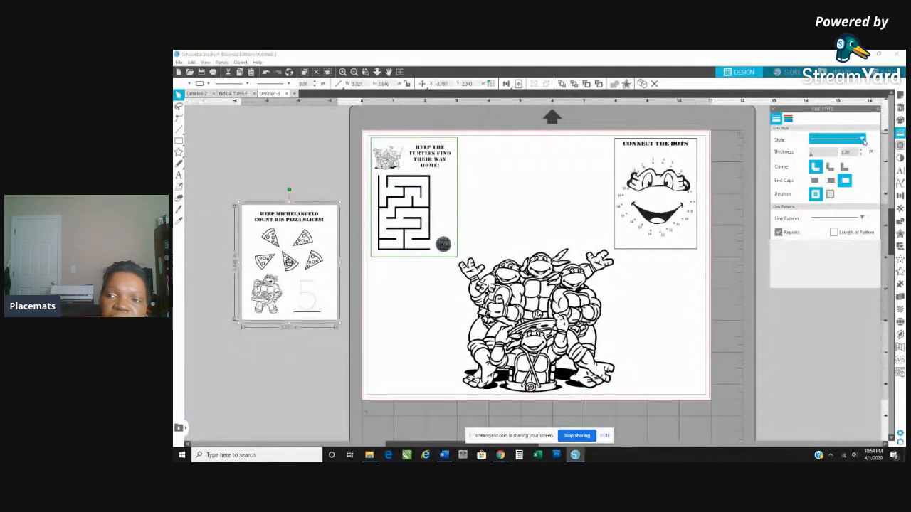
{"action": "left_click", "coordinate": [861, 151]}
{"action": "left_click", "coordinate": [861, 151]}
{"action": "left_click", "coordinate": [861, 150]}
{"action": "left_click", "coordinate": [861, 151]}
{"action": "left_click", "coordinate": [861, 150]}
{"action": "left_click", "coordinate": [861, 151]}
{"action": "left_click", "coordinate": [861, 151]}
{"action": "left_click", "coordinate": [861, 151]}
{"action": "left_click", "coordinate": [861, 151]}
{"action": "left_click", "coordinate": [861, 150]}
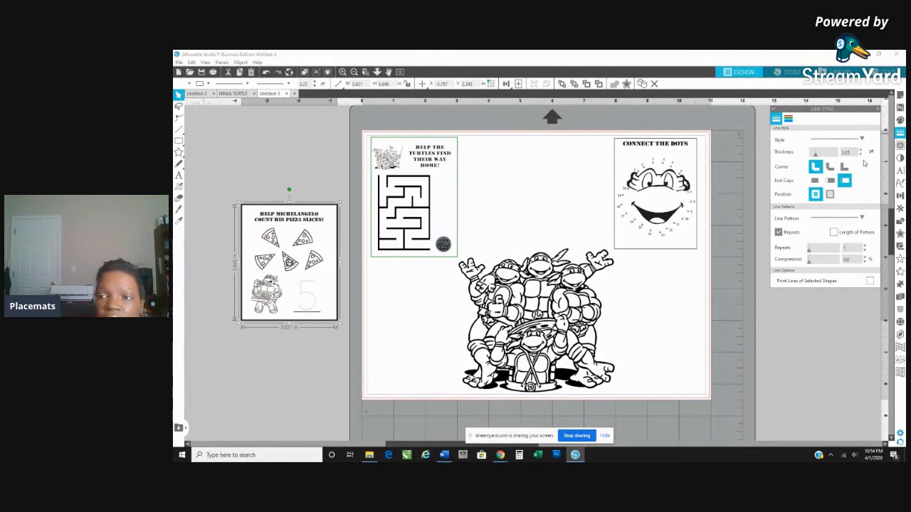
{"action": "left_click", "coordinate": [861, 155]}
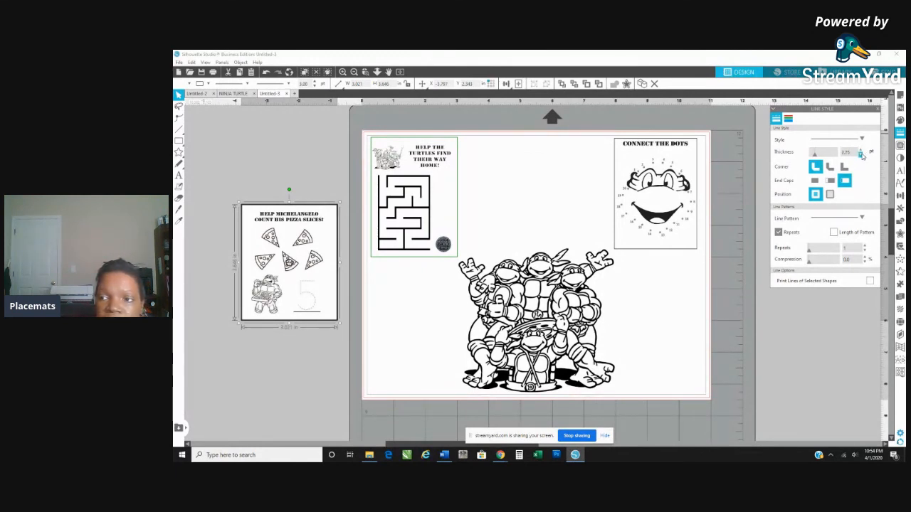
{"action": "left_click", "coordinate": [861, 155]}
{"action": "left_click", "coordinate": [861, 155]}
{"action": "left_click", "coordinate": [860, 155]}
{"action": "left_click", "coordinate": [860, 155]}
{"action": "left_click", "coordinate": [861, 155]}
{"action": "left_click", "coordinate": [861, 155]}
{"action": "left_click", "coordinate": [861, 155]}
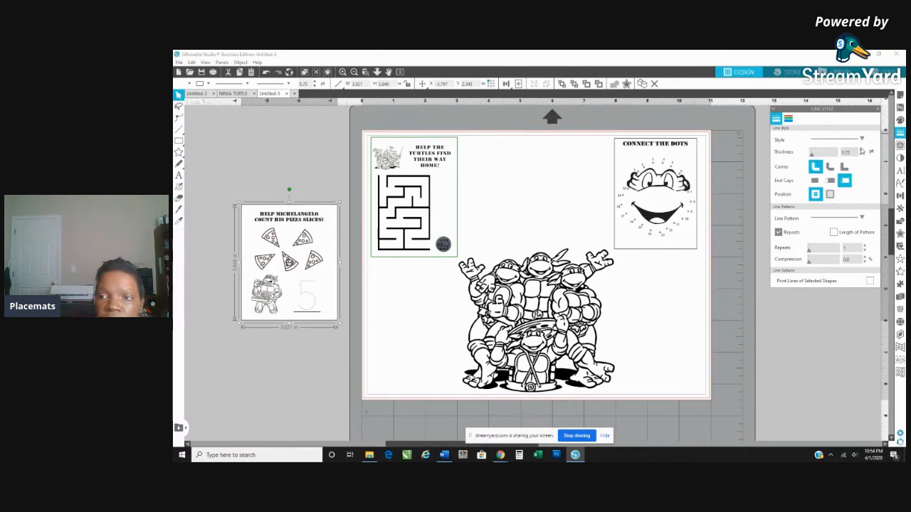
{"action": "left_click", "coordinate": [861, 151]}
Group the counting sheet with its rectangle and place the group in the page's lower-left corner, below the maze.
{"action": "left_click_drag", "start_coordinate": [214, 189], "coordinate": [337, 355]}
{"action": "right_click", "coordinate": [293, 271]}
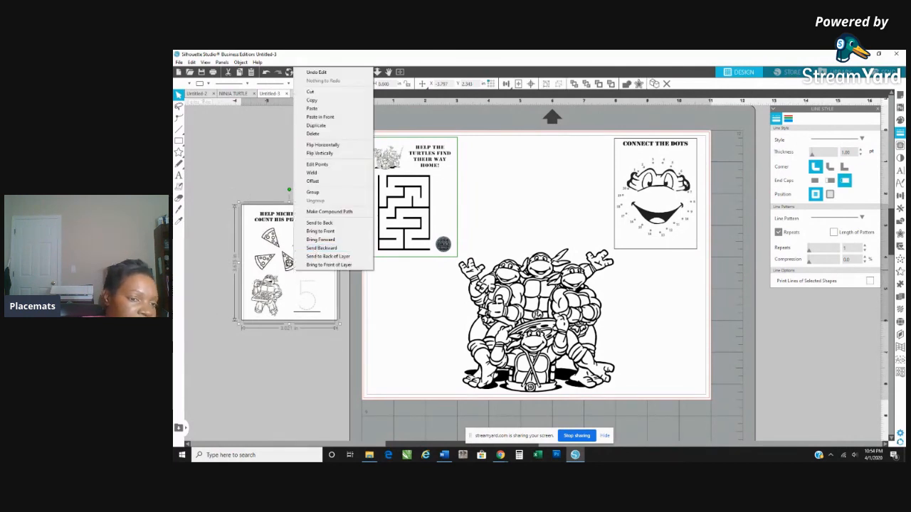
{"action": "left_click", "coordinate": [297, 284]}
{"action": "right_click", "coordinate": [296, 283]}
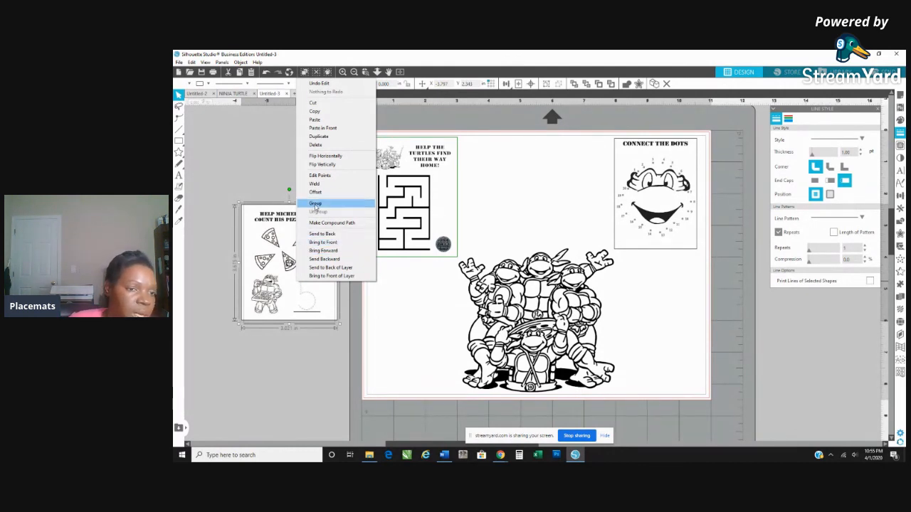
{"action": "left_click", "coordinate": [315, 204]}
{"action": "mouse_move", "coordinate": [299, 196]}
{"action": "left_mouse_down"}
{"action": "mouse_move", "coordinate": [284, 197]}
{"action": "mouse_move", "coordinate": [289, 206]}
{"action": "mouse_move", "coordinate": [296, 159]}
{"action": "mouse_move", "coordinate": [327, 273]}
{"action": "mouse_move", "coordinate": [267, 241]}
{"action": "mouse_move", "coordinate": [314, 284]}
{"action": "mouse_move", "coordinate": [428, 320]}
{"action": "left_mouse_up"}
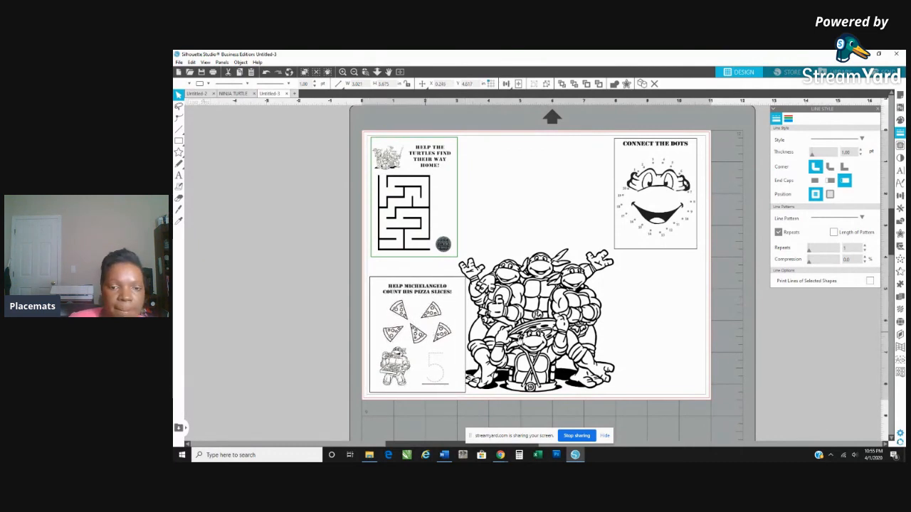
Bring the large turtles coloring drawing to the front, over the edge of the counting sheet, and deselect it.
{"action": "right_click", "coordinate": [515, 141]}
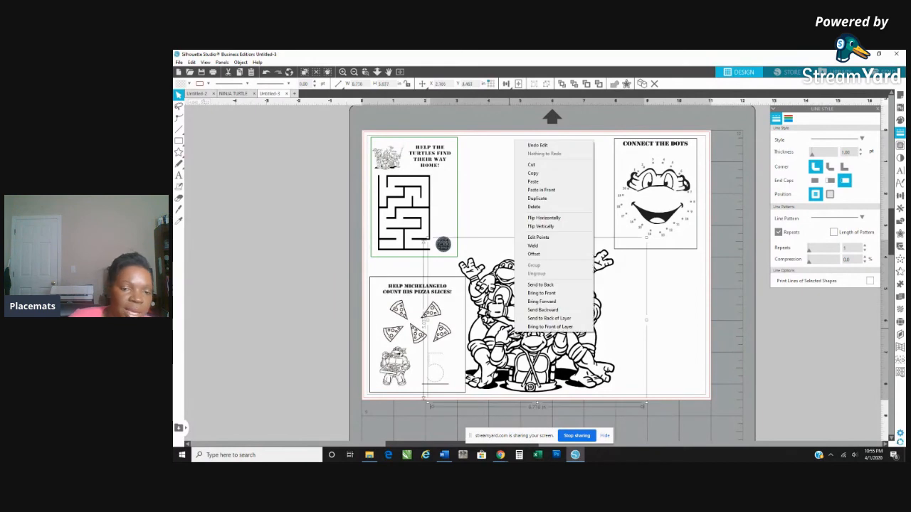
{"action": "left_click", "coordinate": [306, 325]}
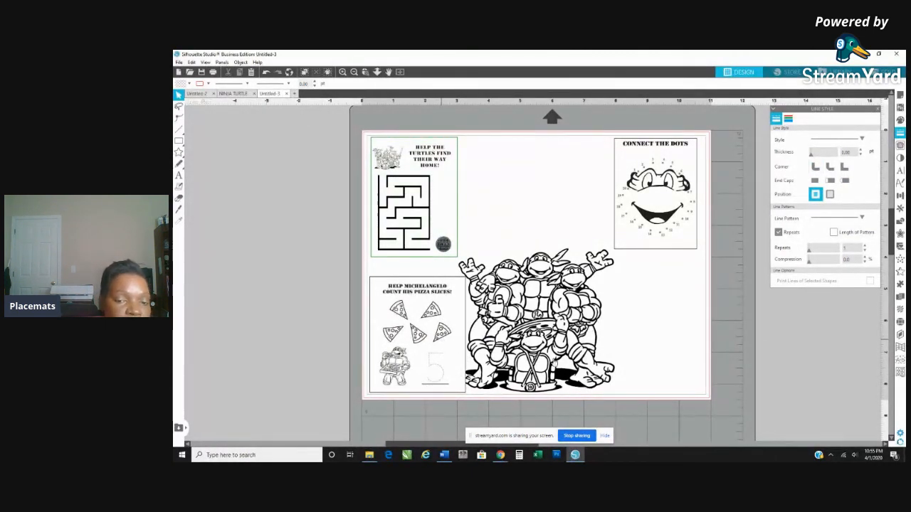
{"action": "right_click", "coordinate": [530, 157]}
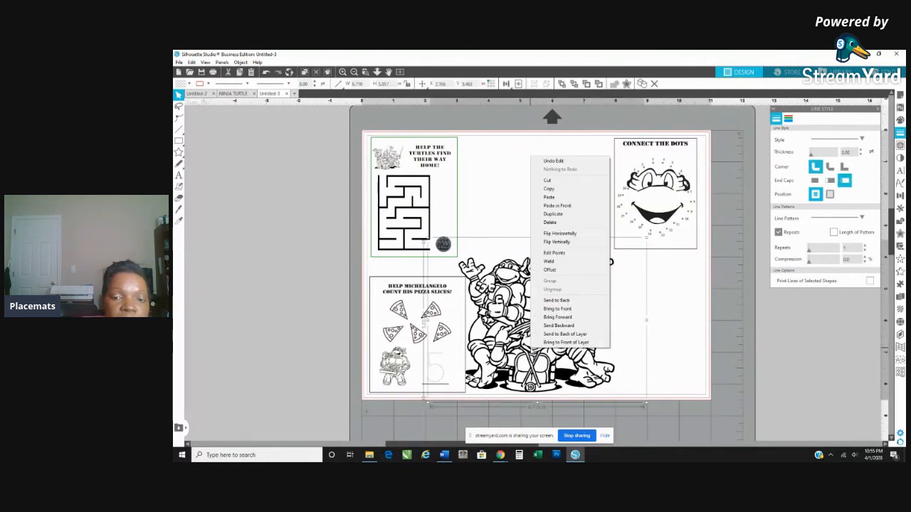
{"action": "left_click", "coordinate": [557, 308]}
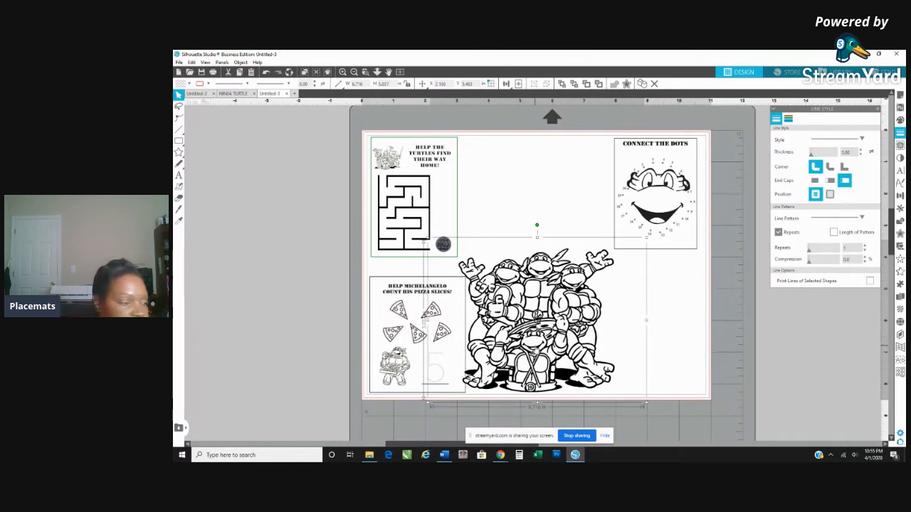
{"action": "left_click", "coordinate": [332, 345]}
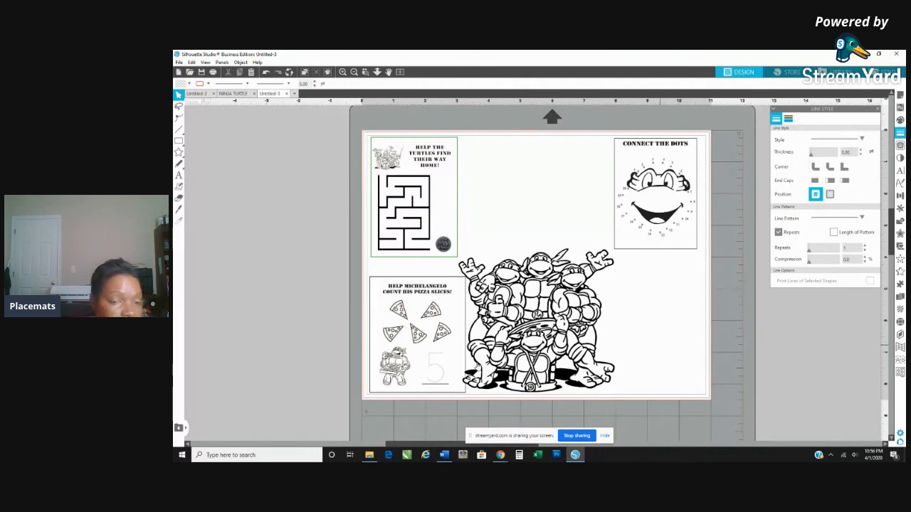
Bring 1 turtle.png from the ninja turtle folder onto the empty area beside the page.
{"action": "left_click", "coordinate": [369, 456]}
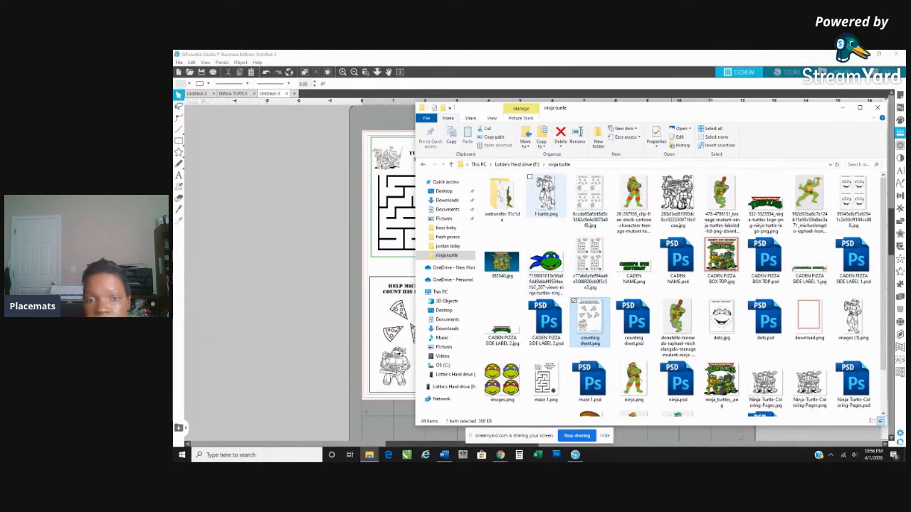
{"action": "left_click_drag", "start_coordinate": [546, 196], "coordinate": [307, 300]}
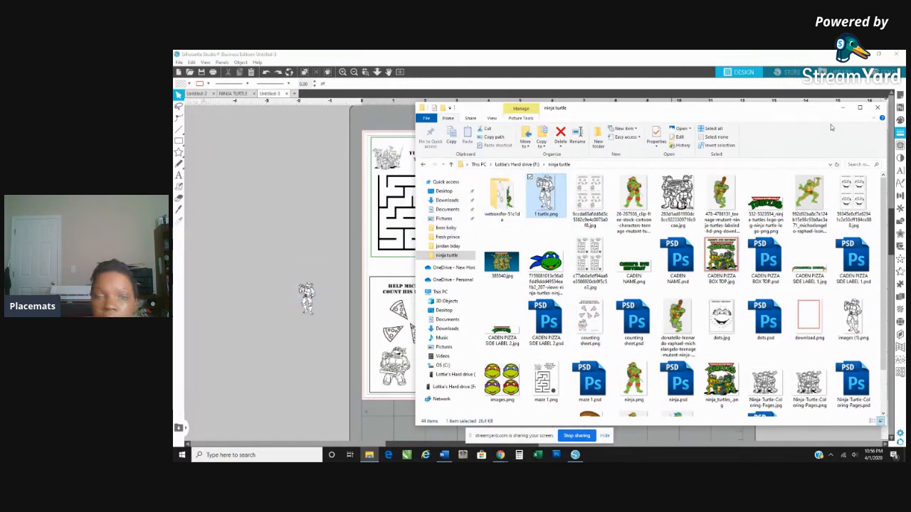
Enlarge the single turtle drawing to about 2.2 by 4.3 in and place it in the page's lower-right corner, below the connect-the-dots sheet.
{"action": "left_click", "coordinate": [322, 285]}
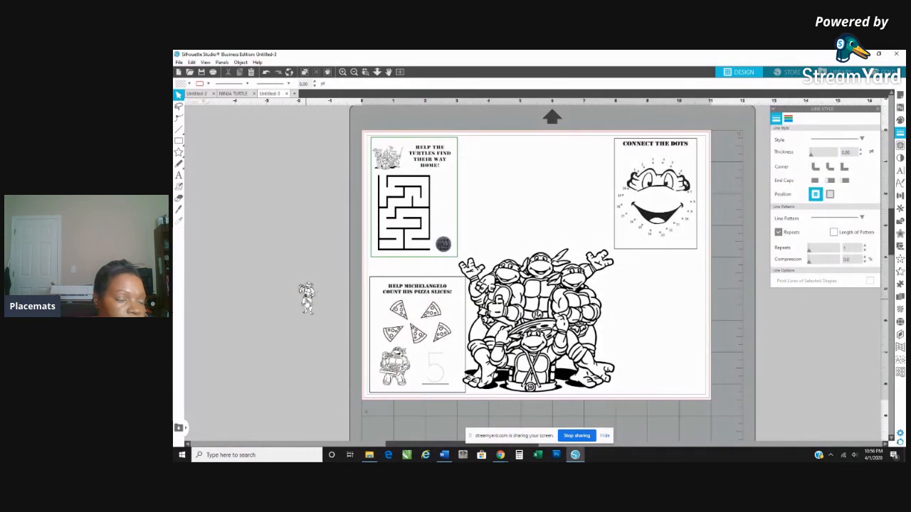
{"action": "left_click", "coordinate": [307, 302]}
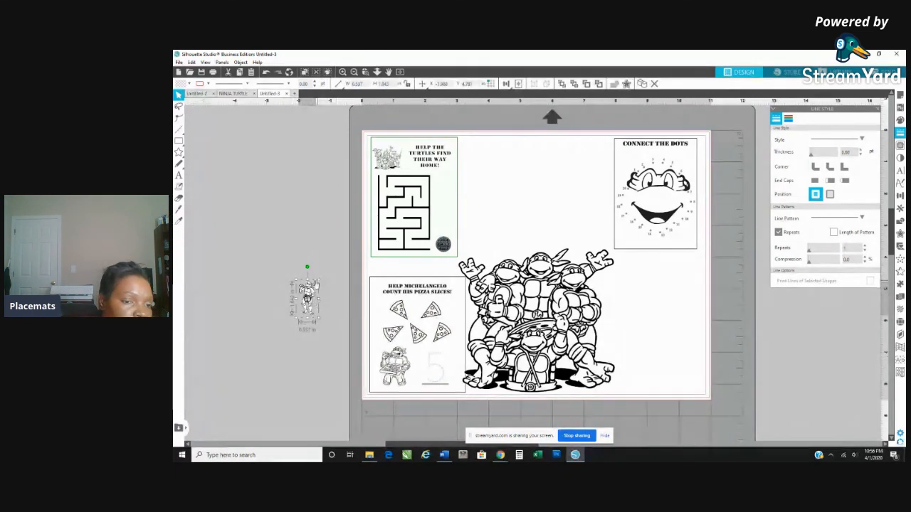
{"action": "left_click_drag", "start_coordinate": [318, 279], "coordinate": [370, 211]}
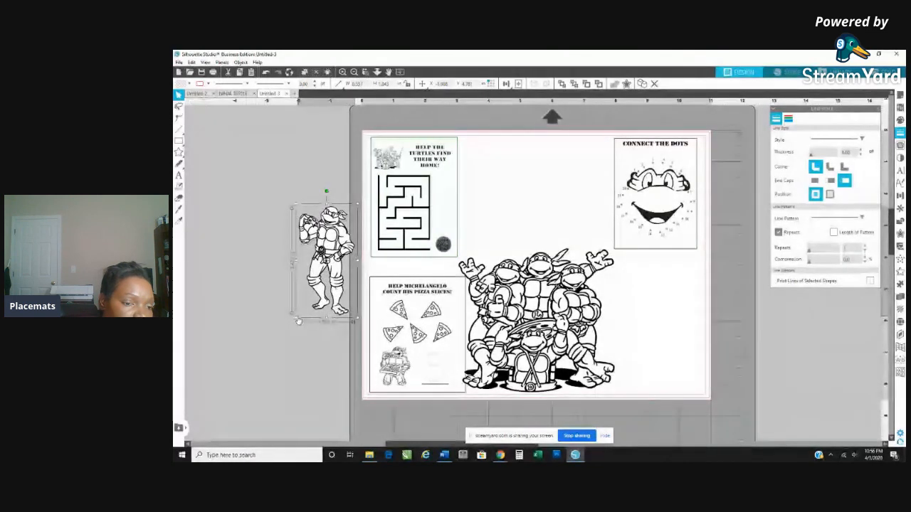
{"action": "left_click_drag", "start_coordinate": [294, 320], "coordinate": [267, 392]}
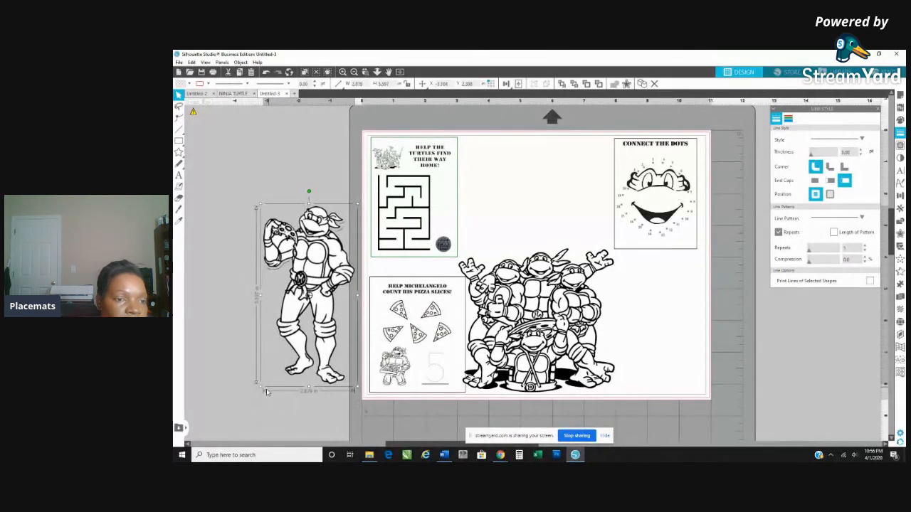
{"action": "left_click_drag", "start_coordinate": [324, 265], "coordinate": [676, 269]}
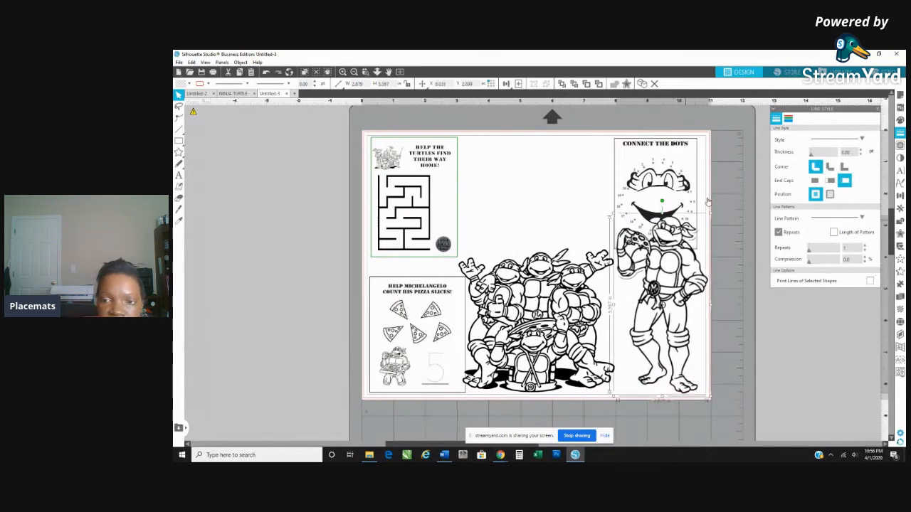
{"action": "left_click_drag", "start_coordinate": [709, 219], "coordinate": [698, 262]}
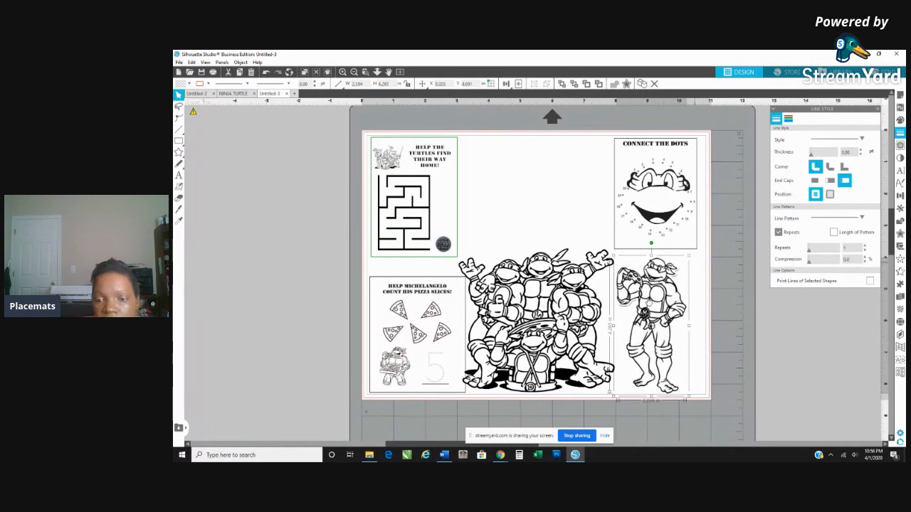
{"action": "left_click_drag", "start_coordinate": [660, 307], "coordinate": [673, 305]}
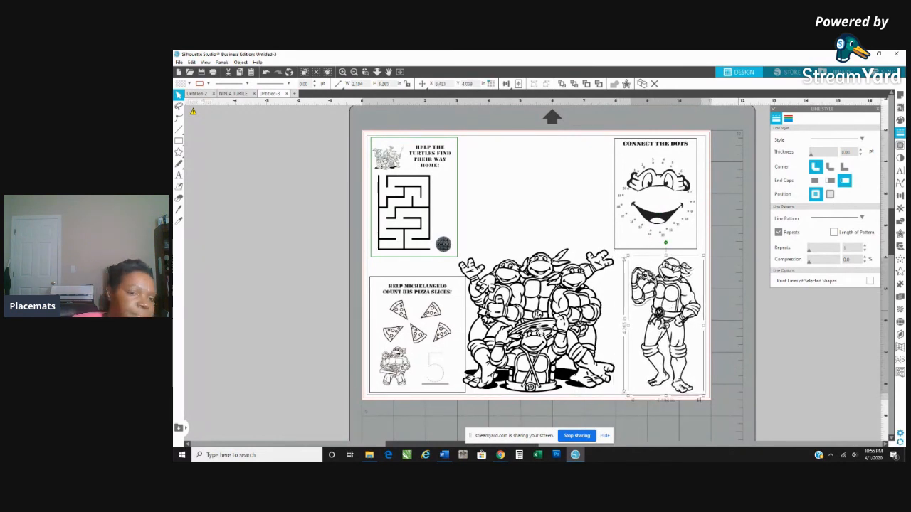
{"action": "left_click", "coordinate": [277, 247]}
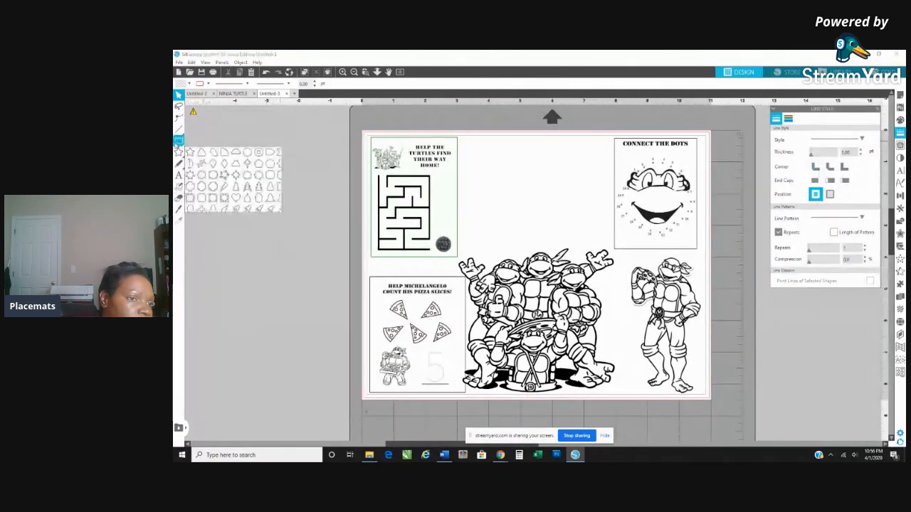
Draw a tall rectangle about 2.8 by 5.2 in on the empty area beside the page and fill it with white.
{"action": "left_click", "coordinate": [179, 141]}
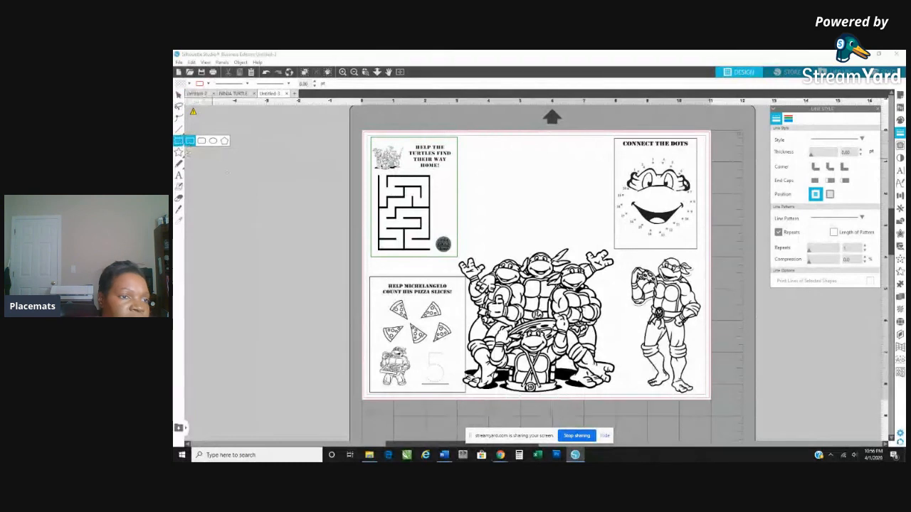
{"action": "left_click_drag", "start_coordinate": [210, 165], "coordinate": [298, 329]}
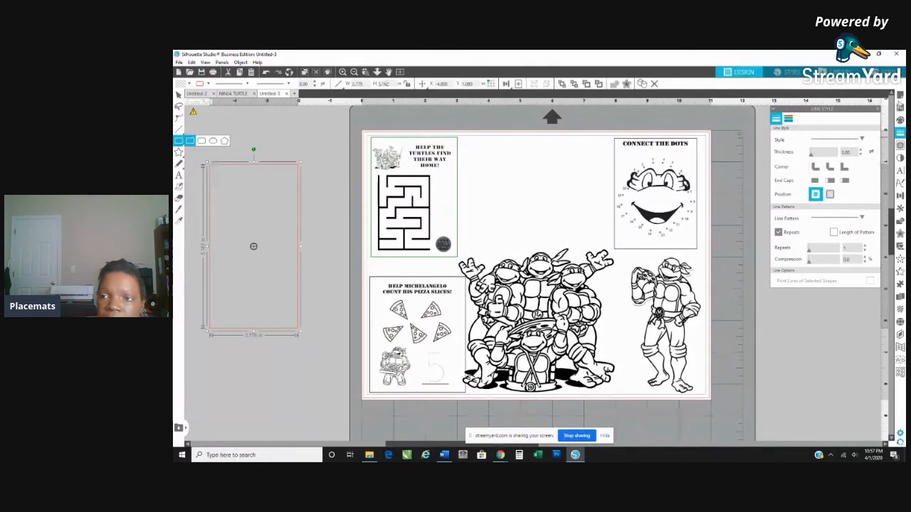
{"action": "left_click", "coordinate": [900, 120]}
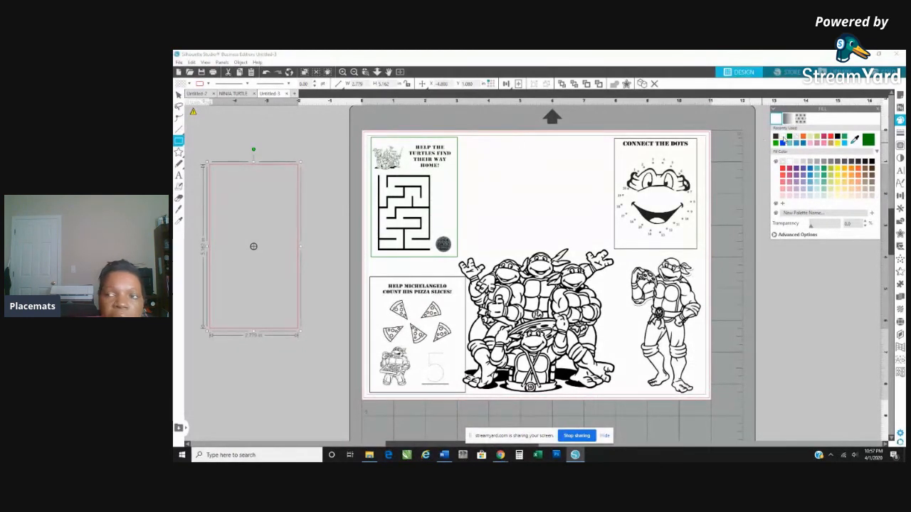
{"action": "left_click", "coordinate": [783, 139]}
Give the tall white rectangle a solid black outline with a thickness of 1.00 pt.
{"action": "left_click", "coordinate": [900, 134]}
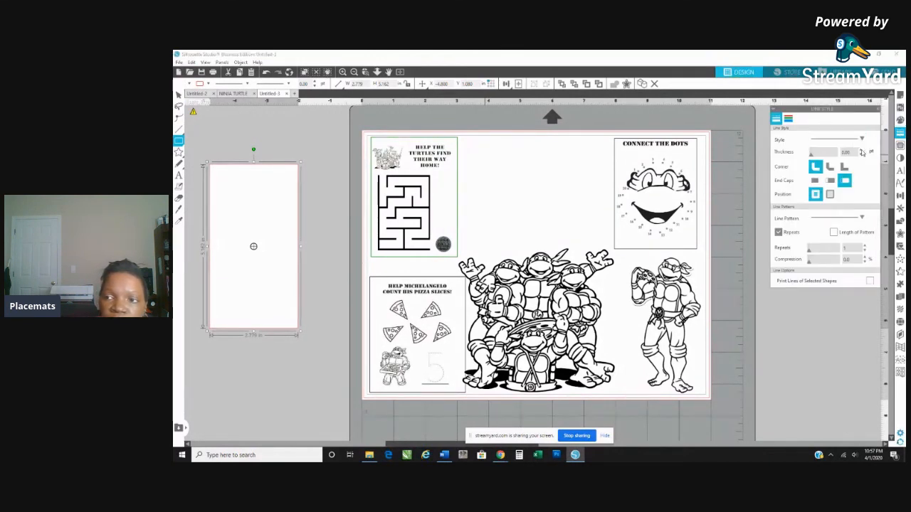
{"action": "left_click", "coordinate": [860, 151]}
{"action": "left_click", "coordinate": [861, 151]}
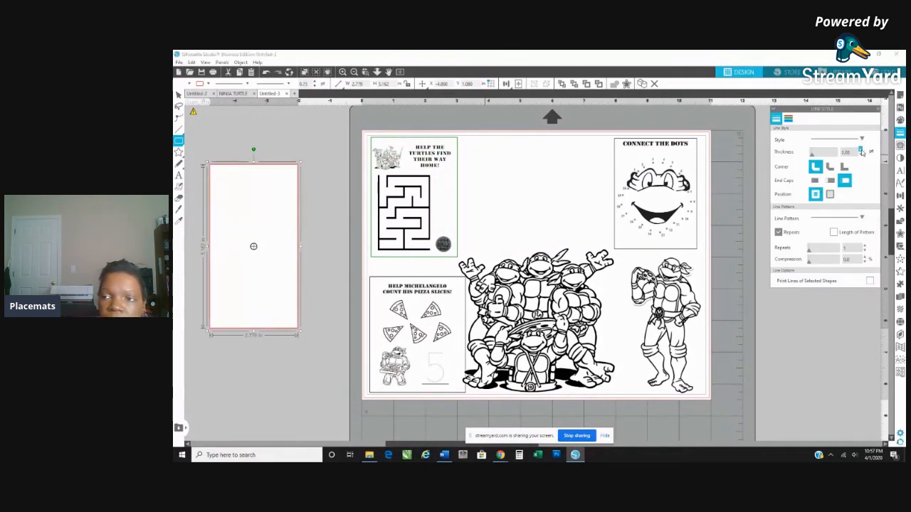
{"action": "left_click", "coordinate": [861, 139]}
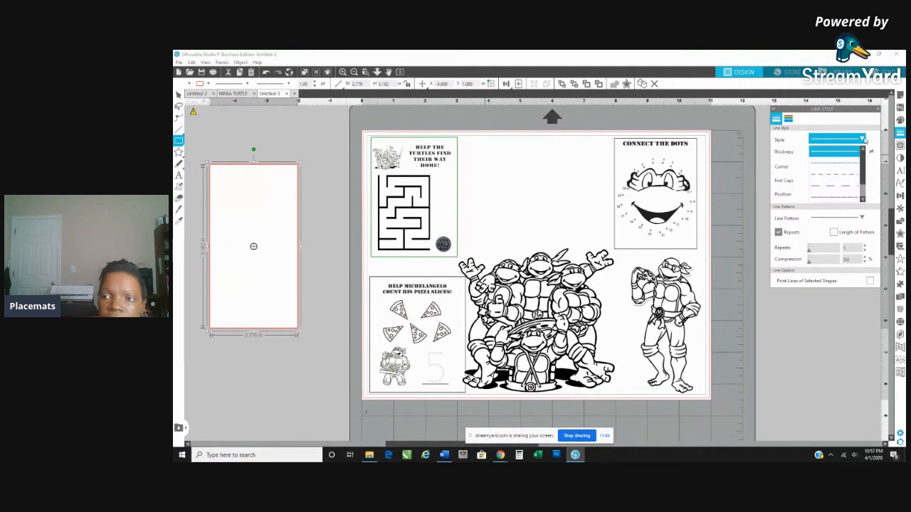
{"action": "left_click", "coordinate": [853, 152]}
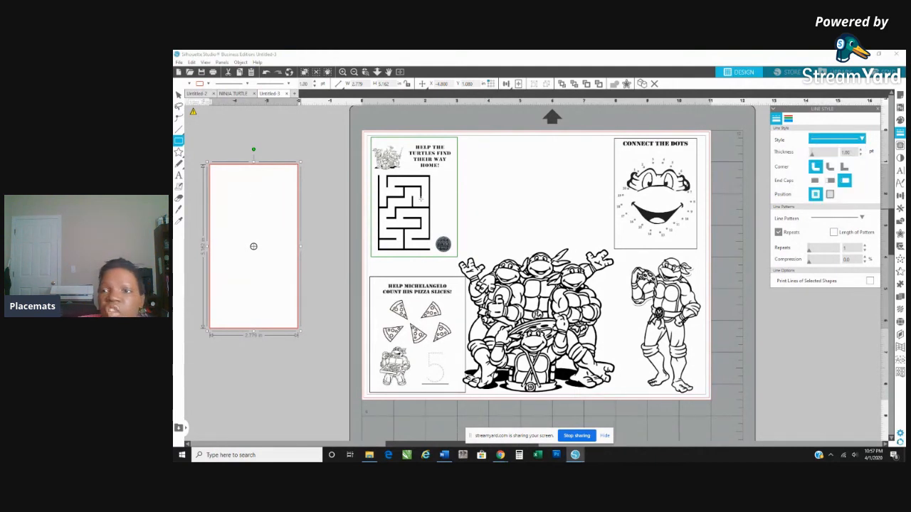
{"action": "left_click", "coordinate": [789, 120]}
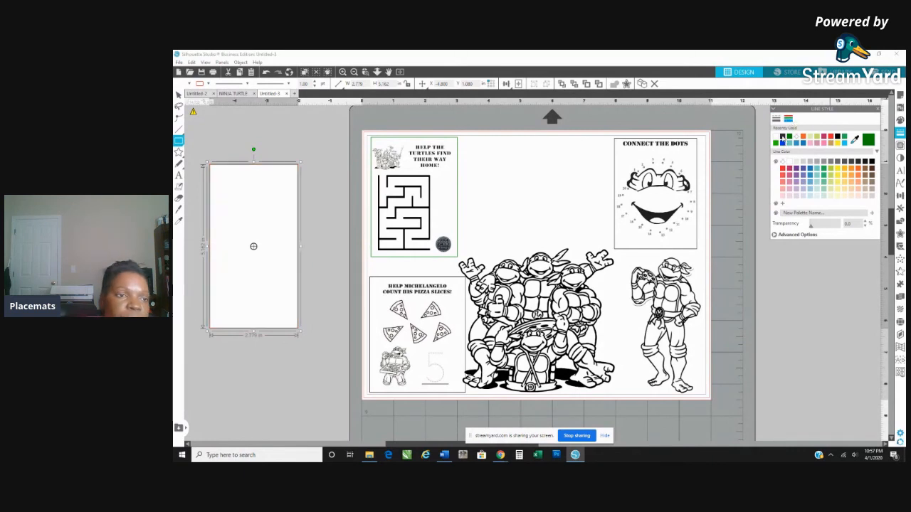
Place the white rectangle over the single turtle drawing, shrink it to about 2.4 by 4.5 in and send it to the back.
{"action": "left_click", "coordinate": [178, 96]}
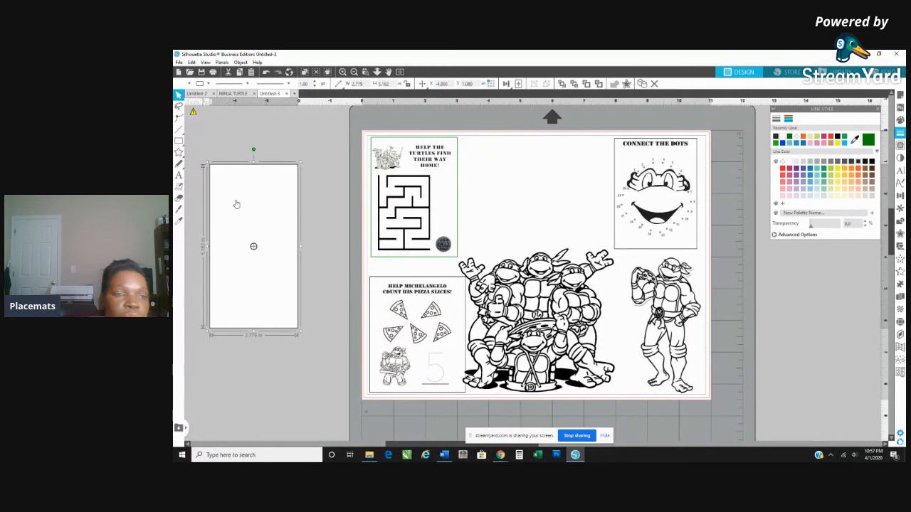
{"action": "left_click_drag", "start_coordinate": [242, 205], "coordinate": [641, 287]}
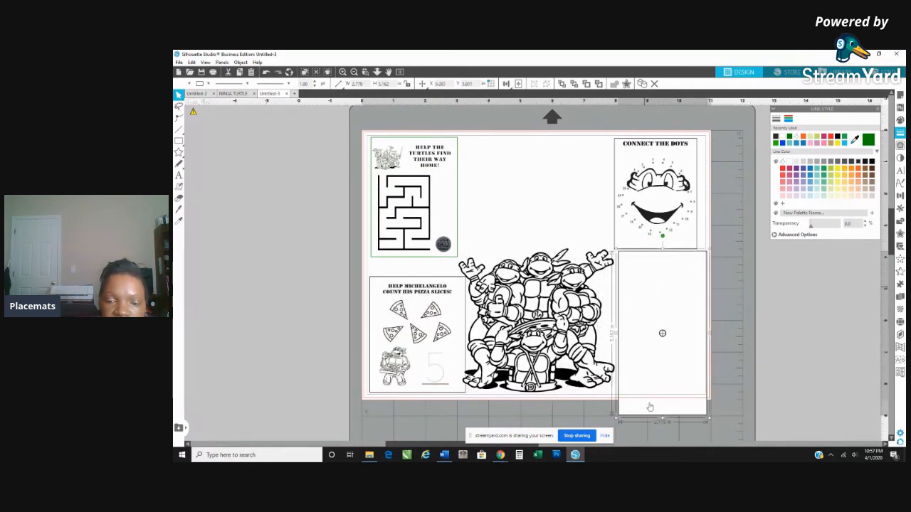
{"action": "mouse_move", "coordinate": [616, 414]}
{"action": "left_mouse_down"}
{"action": "mouse_move", "coordinate": [629, 393]}
{"action": "mouse_move", "coordinate": [626, 400]}
{"action": "left_mouse_up"}
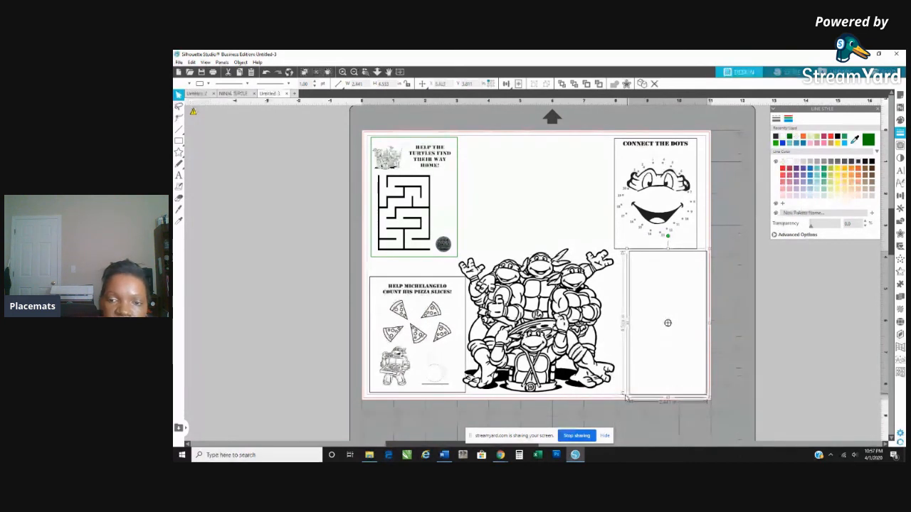
{"action": "right_click", "coordinate": [651, 282]}
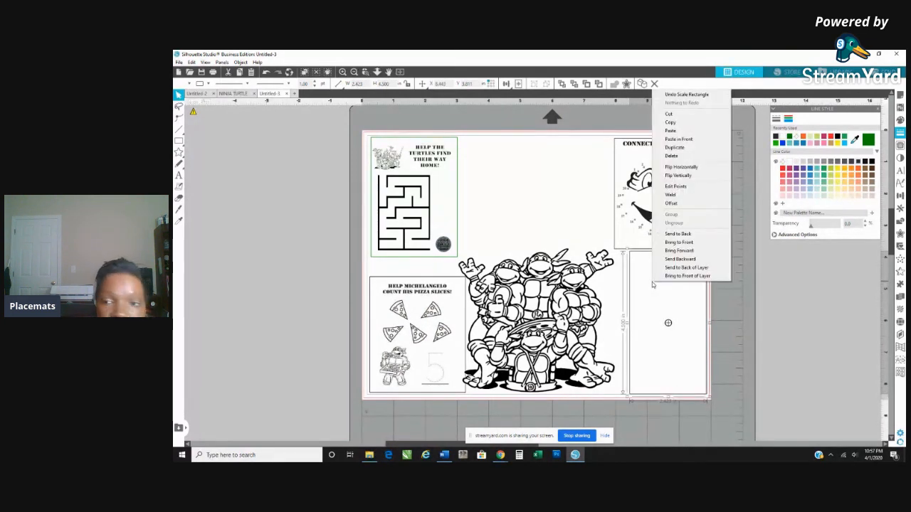
{"action": "left_click", "coordinate": [676, 235]}
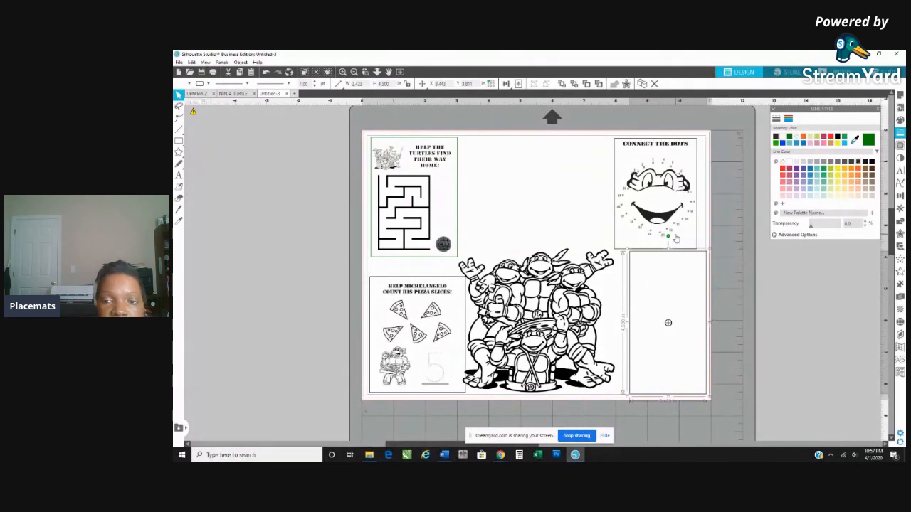
Center the single turtle within its rectangle and shrink the rectangle to about 2.3 by 4.3 in around it.
{"action": "left_click_drag", "start_coordinate": [669, 299], "coordinate": [673, 299]}
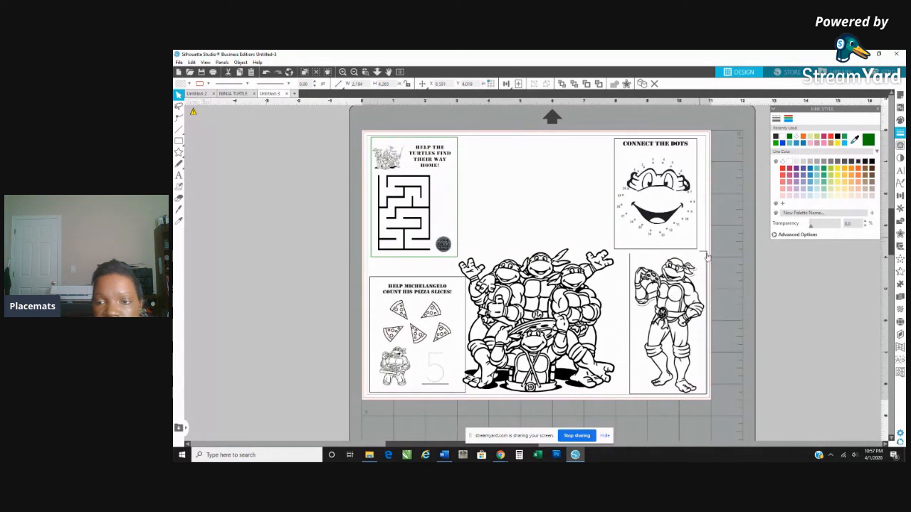
{"action": "left_click", "coordinate": [707, 256]}
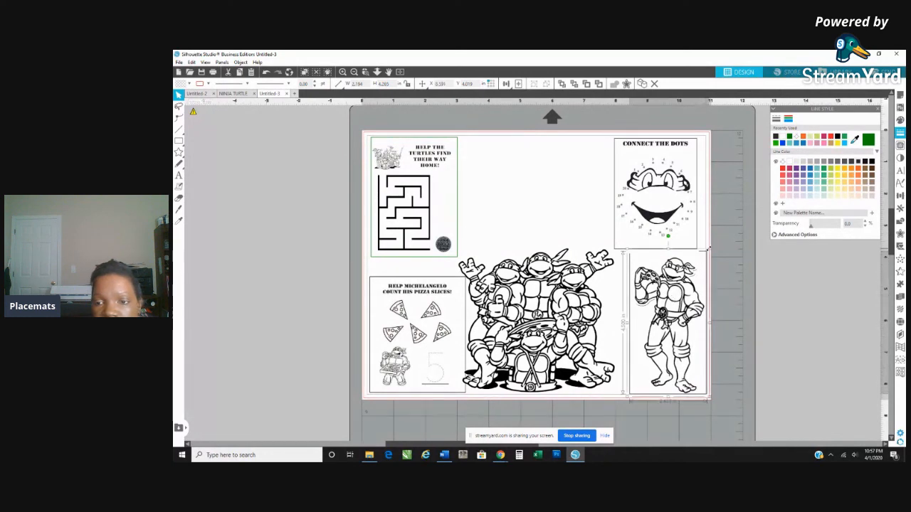
{"action": "left_click_drag", "start_coordinate": [708, 255], "coordinate": [706, 253]}
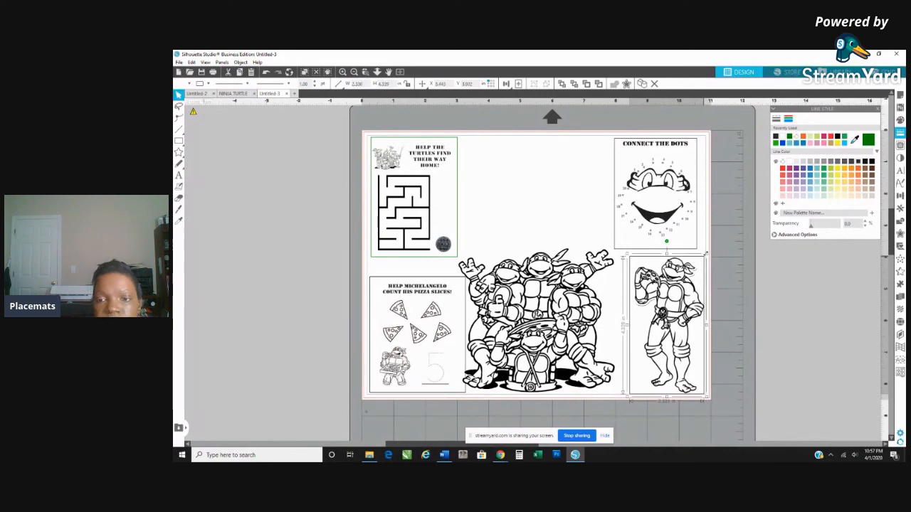
{"action": "left_click", "coordinate": [853, 311]}
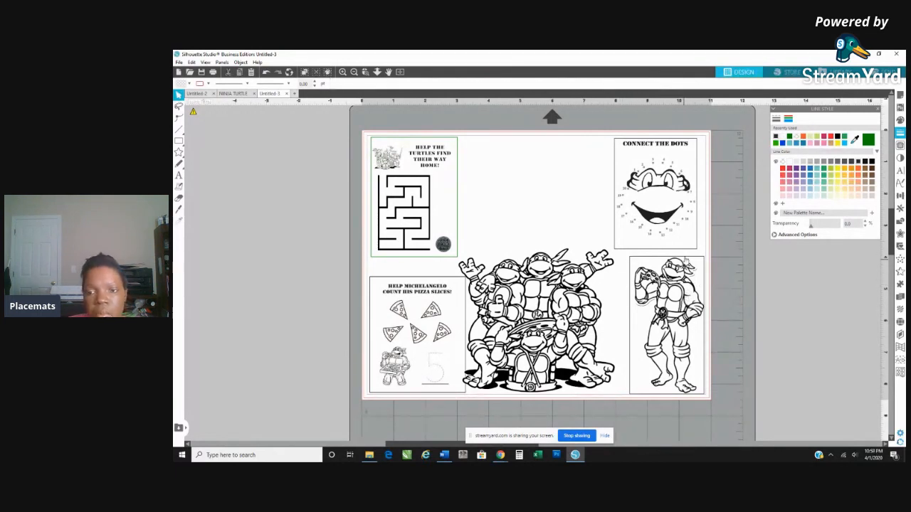
Shift the single turtle and its frame slightly left, away from the page's right margin, and deselect them.
{"action": "left_click", "coordinate": [684, 262]}
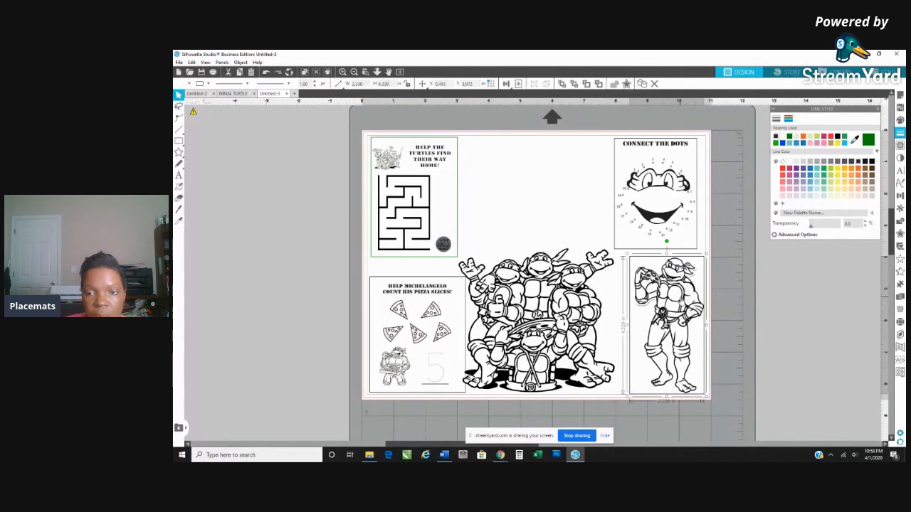
{"action": "left_click_drag", "start_coordinate": [680, 303], "coordinate": [674, 303]}
{"action": "left_click", "coordinate": [814, 359]}
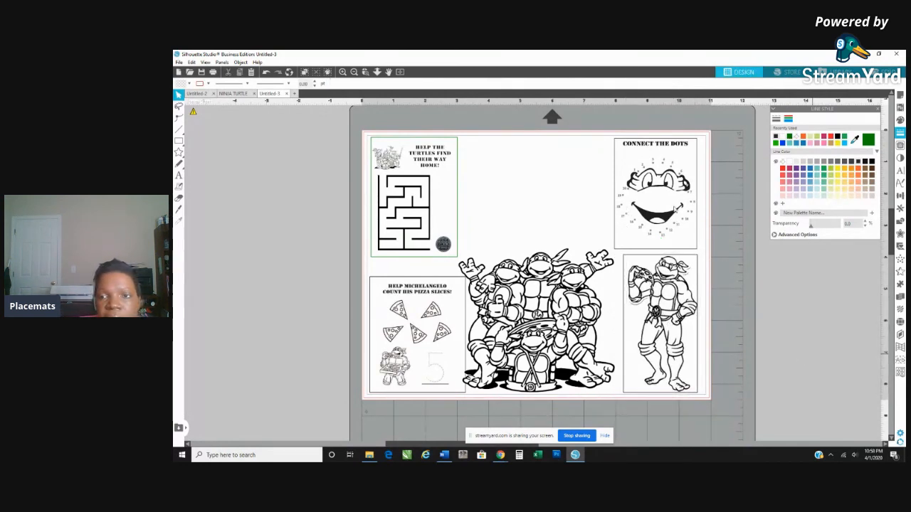
Move the connect-the-dots sheet slightly right so it sits above the framed single turtle, and deselect it.
{"action": "left_click", "coordinate": [656, 143]}
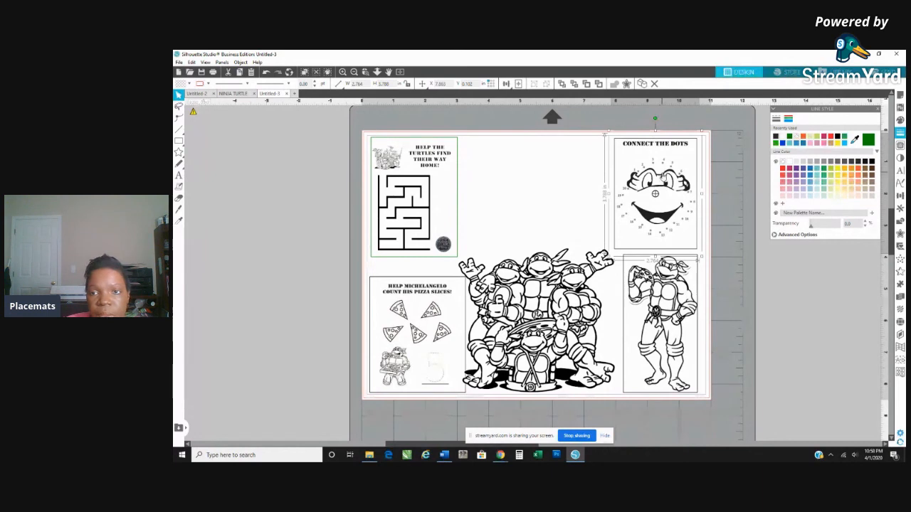
{"action": "left_click", "coordinate": [660, 181]}
{"action": "left_click", "coordinate": [654, 155]}
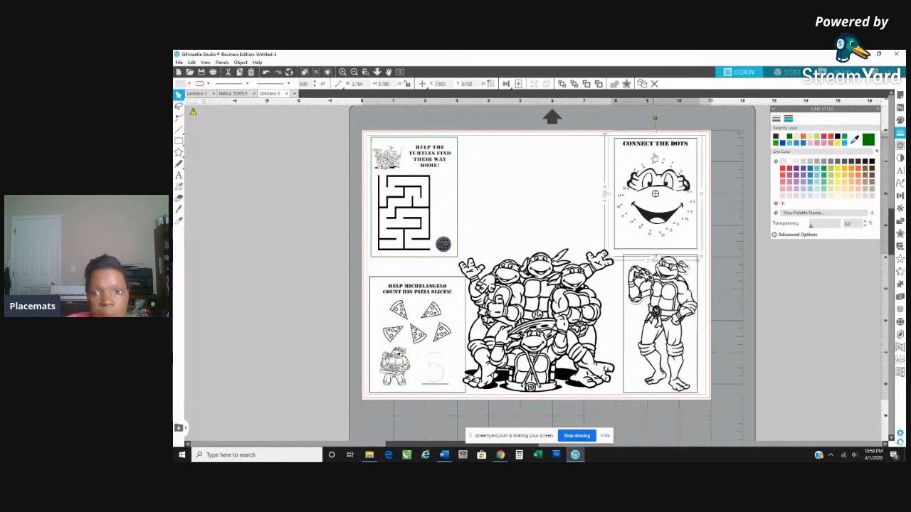
{"action": "left_click", "coordinate": [616, 208]}
{"action": "left_click_drag", "start_coordinate": [655, 194], "coordinate": [648, 213]}
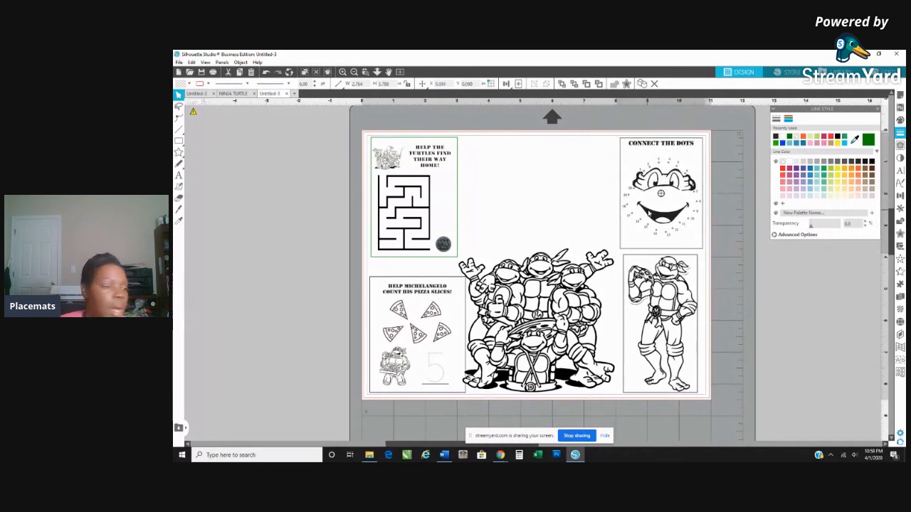
{"action": "left_click", "coordinate": [784, 338]}
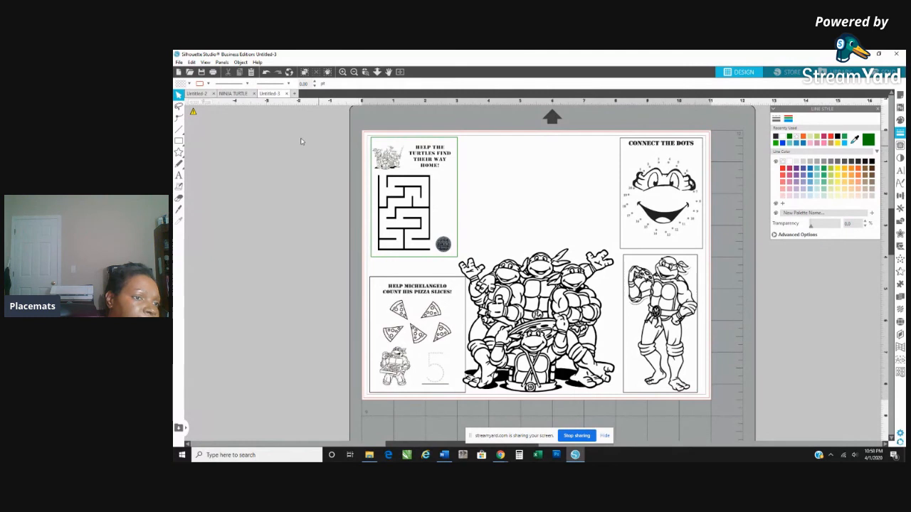
Draw a rectangle about 5.1 by 2.9 in beside the page and give it a dashed green line.
{"action": "left_click", "coordinate": [189, 142]}
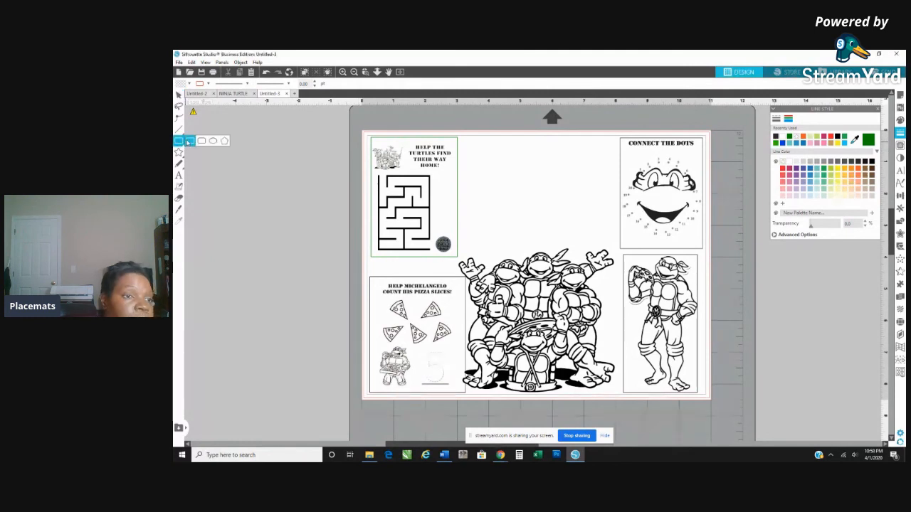
{"action": "left_click", "coordinate": [190, 141]}
{"action": "mouse_move", "coordinate": [196, 164]}
{"action": "left_mouse_down"}
{"action": "mouse_move", "coordinate": [270, 200]}
{"action": "mouse_move", "coordinate": [347, 291]}
{"action": "mouse_move", "coordinate": [360, 260]}
{"action": "left_mouse_up"}
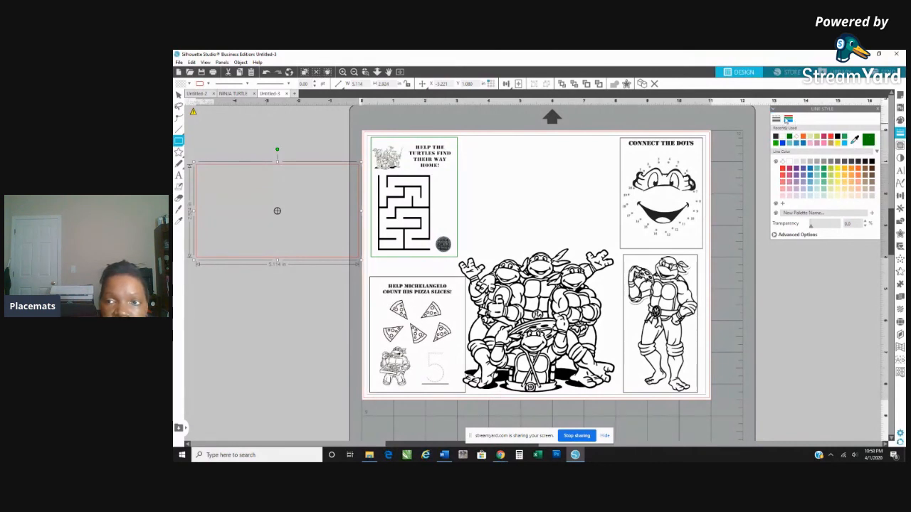
{"action": "left_click", "coordinate": [776, 119]}
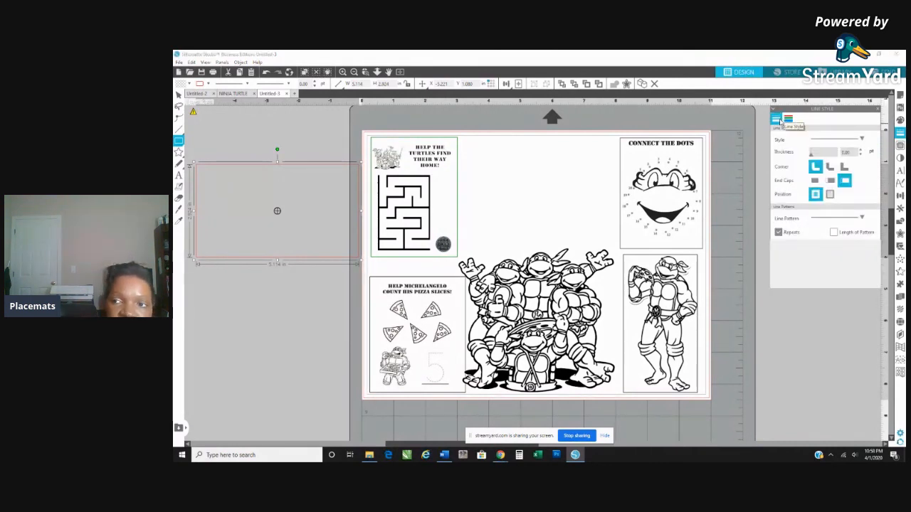
{"action": "left_click", "coordinate": [862, 139]}
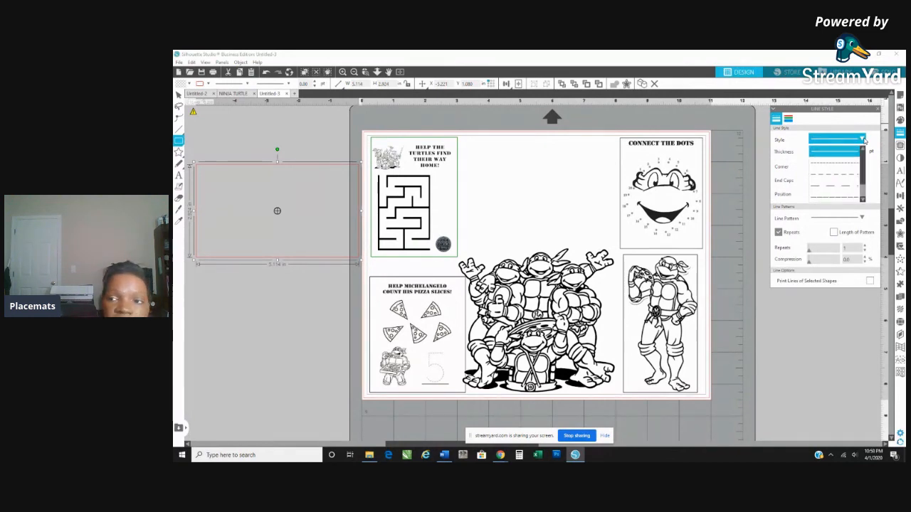
{"action": "left_click", "coordinate": [827, 177]}
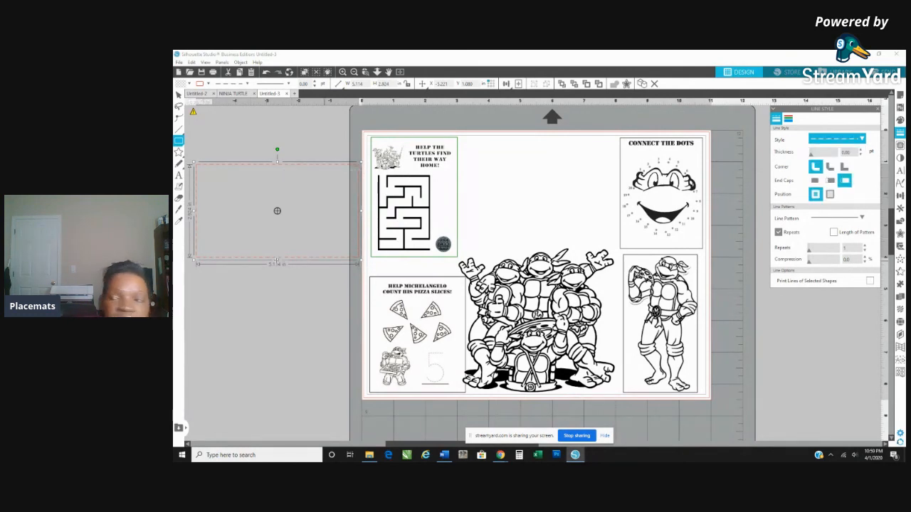
{"action": "left_click", "coordinate": [788, 120]}
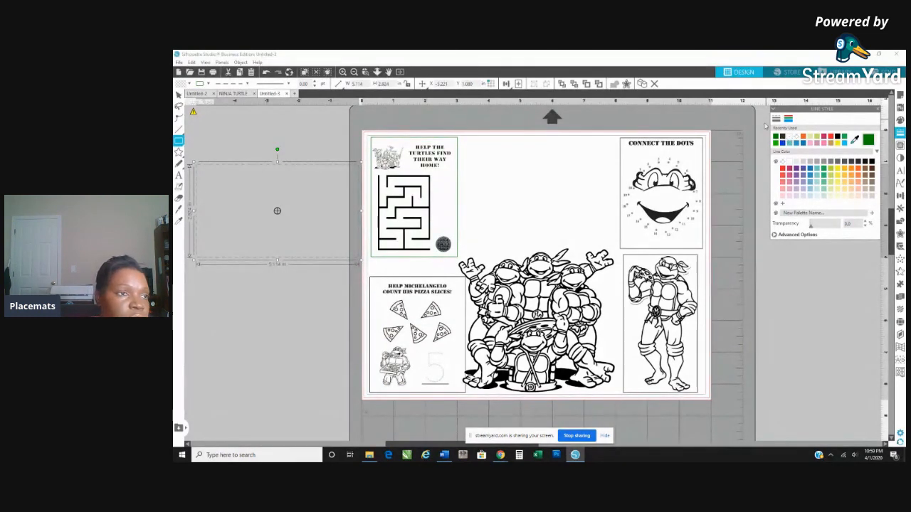
Move the dashed rectangle to the page's upper-left corner, stretch it to about 10.8 by 8.3 in as a page border, and deselect it.
{"action": "left_click", "coordinate": [179, 95]}
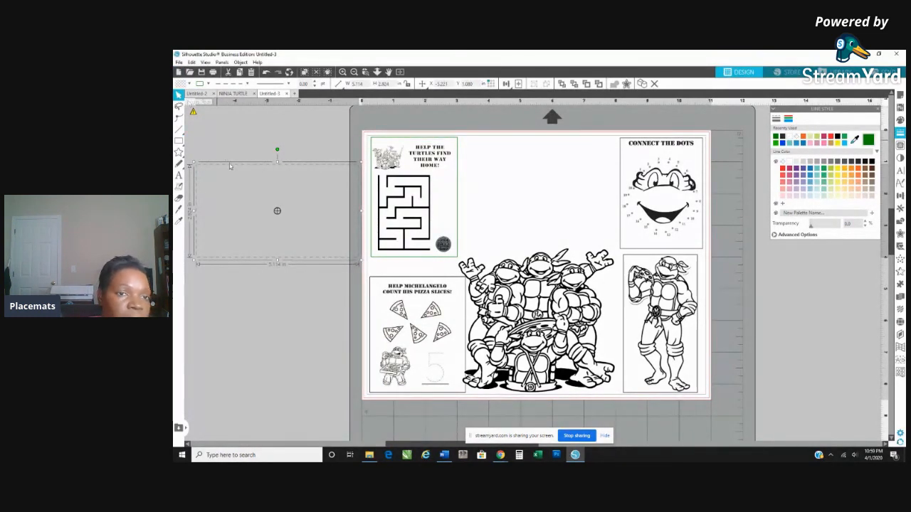
{"action": "left_click_drag", "start_coordinate": [231, 165], "coordinate": [399, 136]}
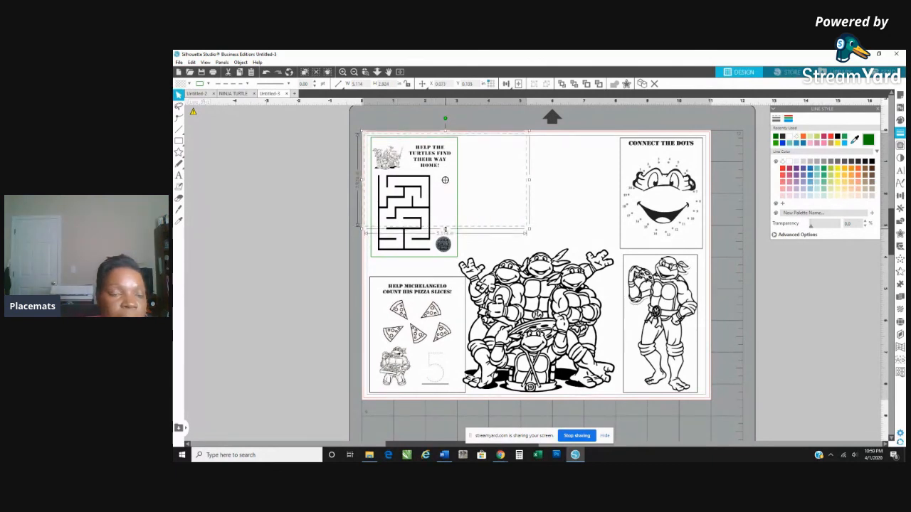
{"action": "left_click_drag", "start_coordinate": [445, 229], "coordinate": [446, 402]}
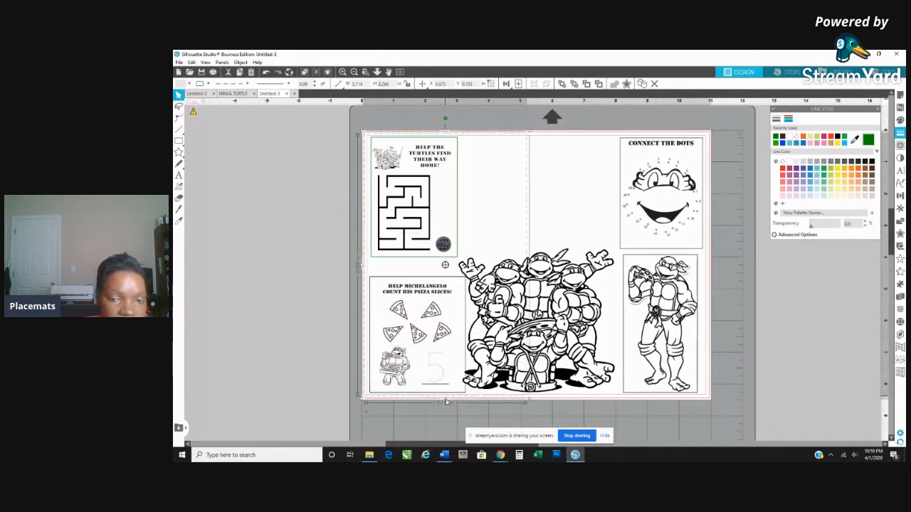
{"action": "left_click_drag", "start_coordinate": [530, 288], "coordinate": [712, 299]}
{"action": "left_click", "coordinate": [281, 216]}
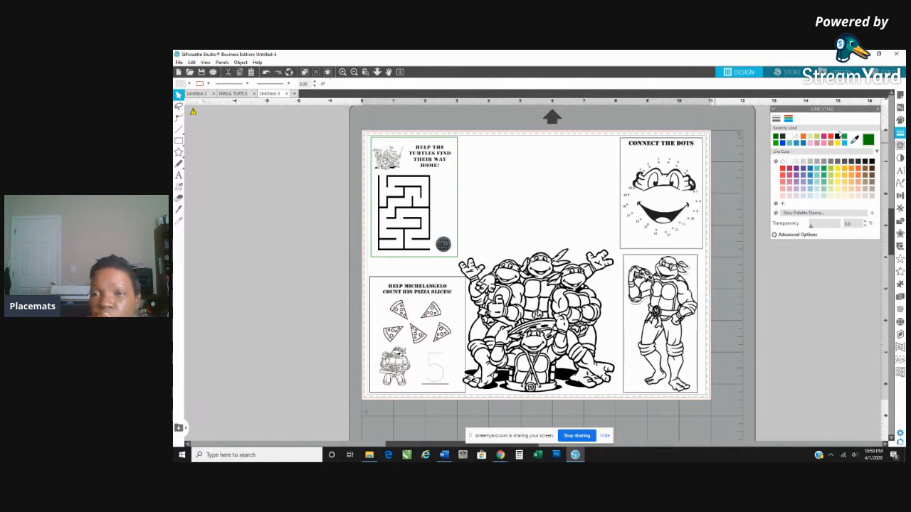
Center the dashed border on the page, set its line thickness to 2.75 pt, and deselect it.
{"action": "left_click", "coordinate": [776, 119]}
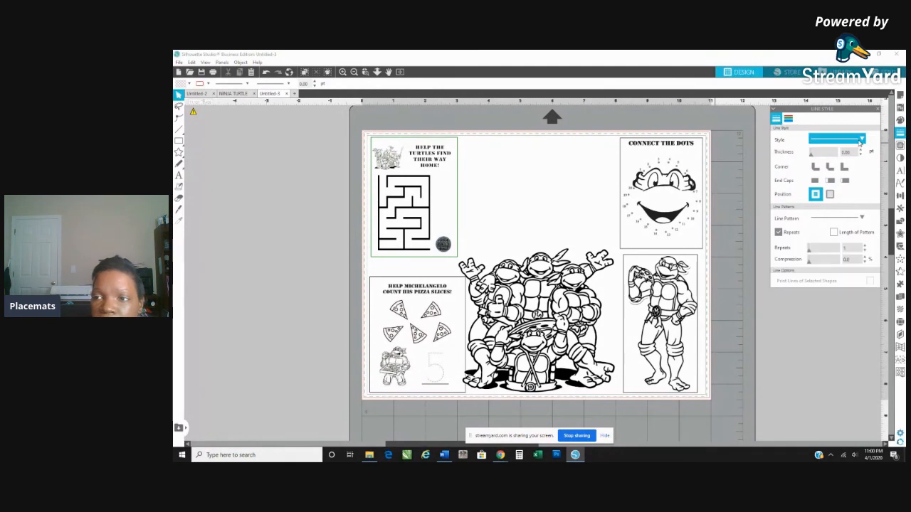
{"action": "left_click", "coordinate": [860, 149]}
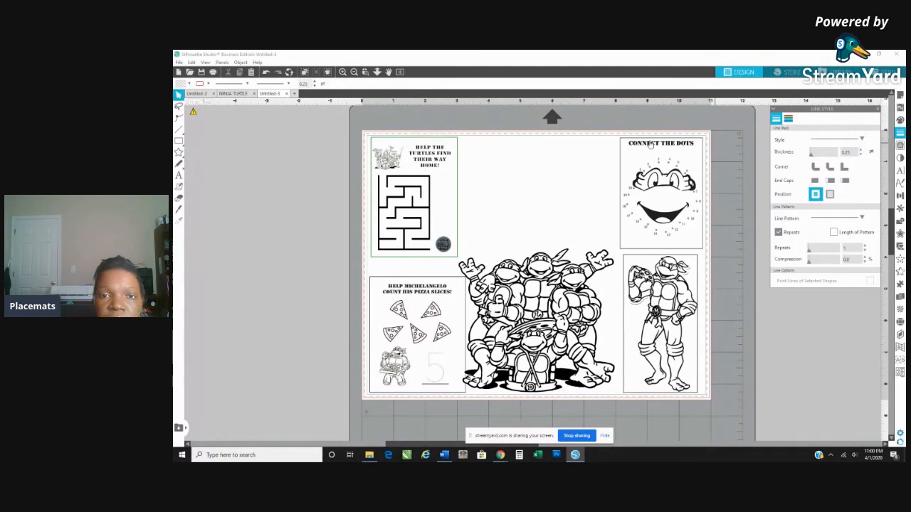
{"action": "left_click", "coordinate": [541, 135]}
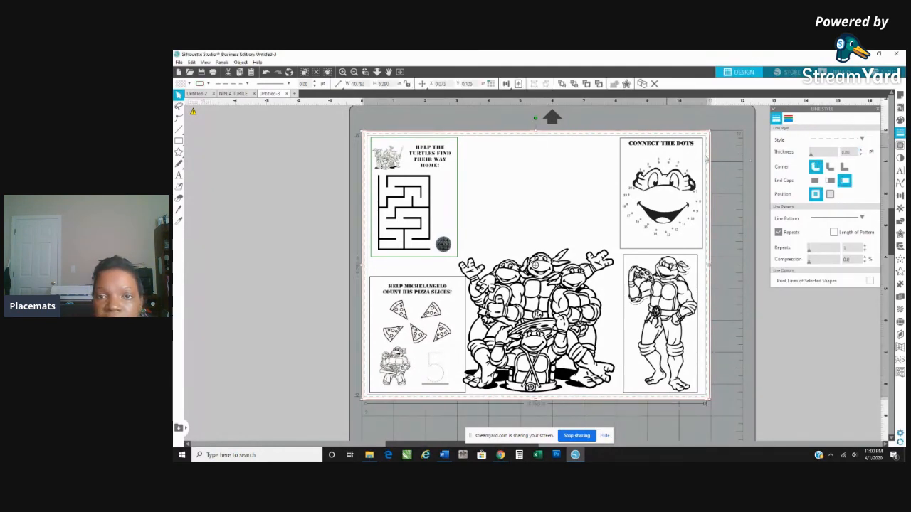
{"action": "mouse_move", "coordinate": [588, 137]}
{"action": "left_mouse_down"}
{"action": "mouse_move", "coordinate": [589, 144]}
{"action": "mouse_move", "coordinate": [589, 135]}
{"action": "left_mouse_up"}
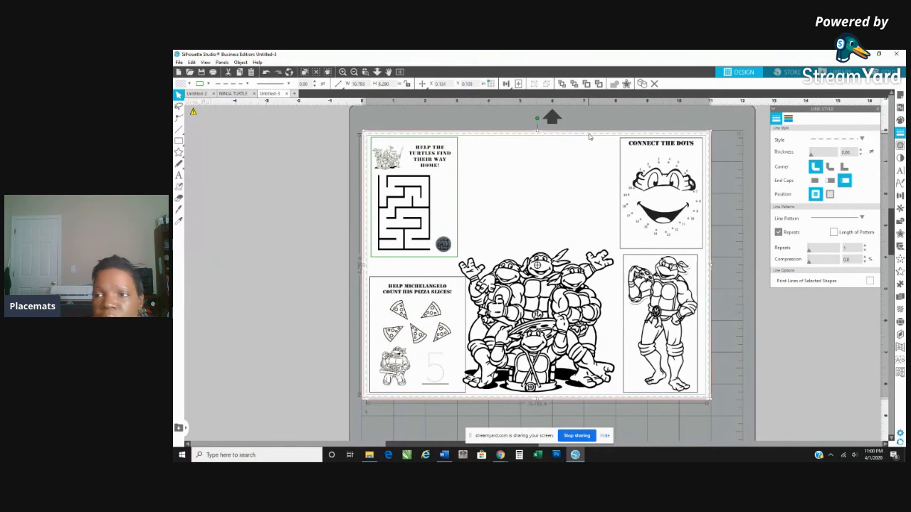
{"action": "left_click", "coordinate": [861, 151]}
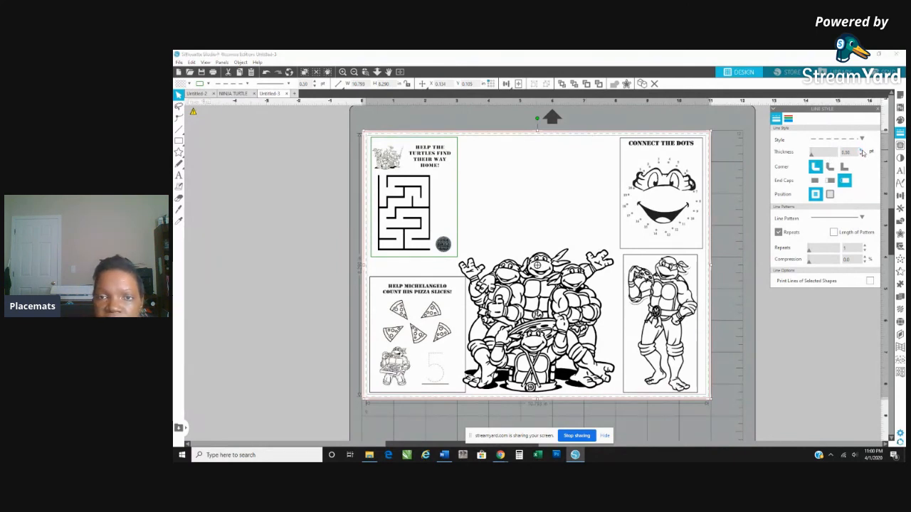
{"action": "left_click", "coordinate": [861, 150]}
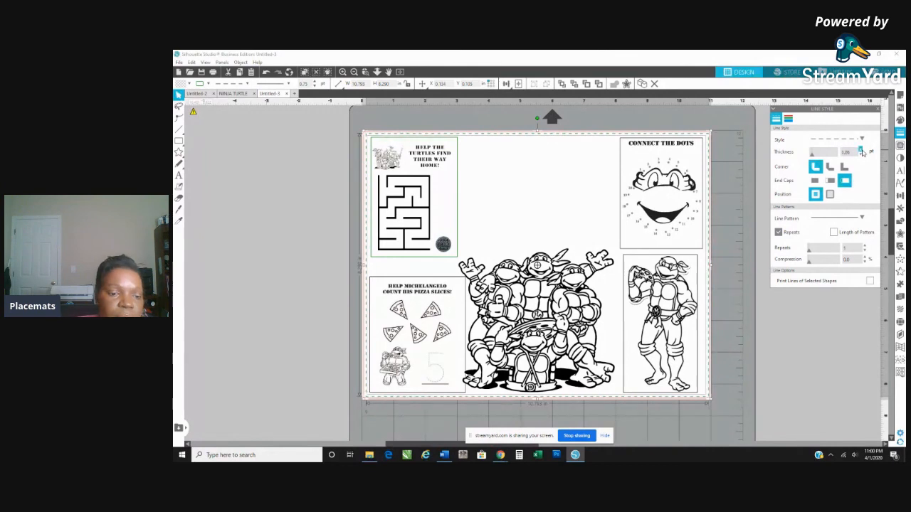
{"action": "left_click", "coordinate": [861, 151]}
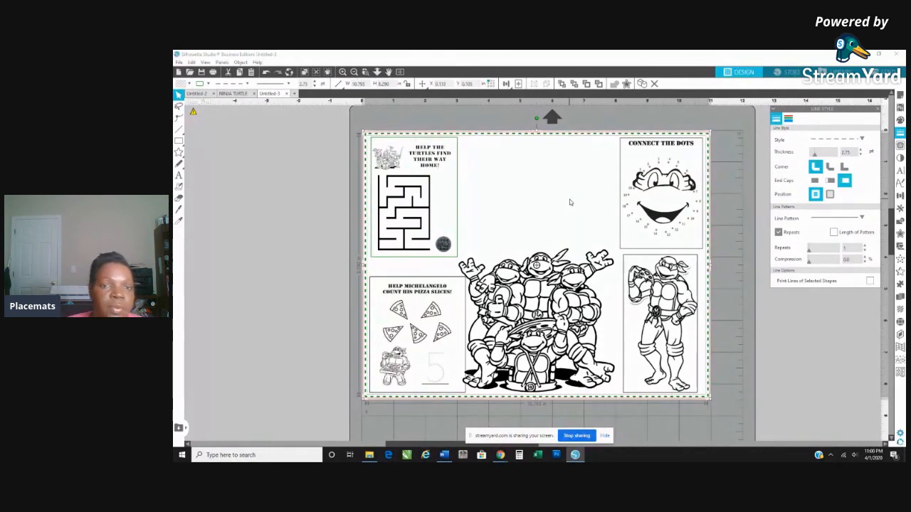
{"action": "left_click", "coordinate": [269, 184]}
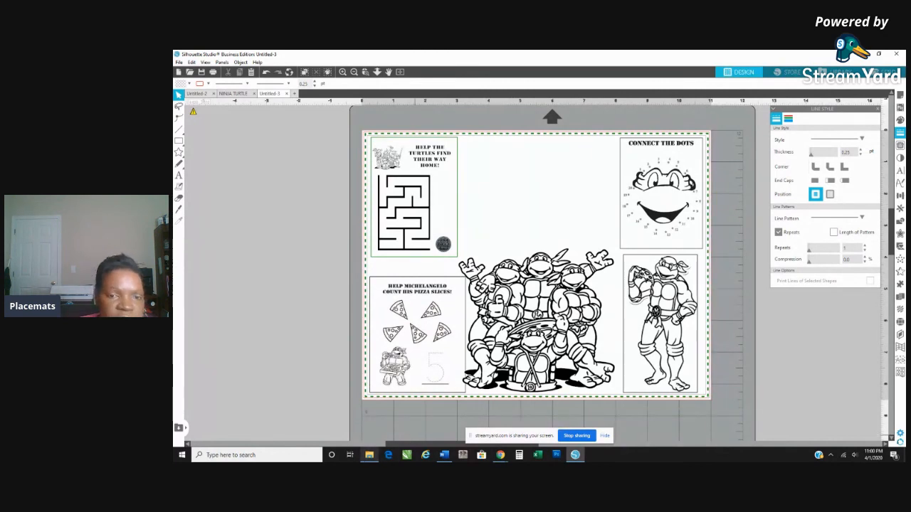
Add the PNG of the child's birthday title from the ninja turtle folder to the empty area beside the page.
{"action": "left_click", "coordinate": [368, 456]}
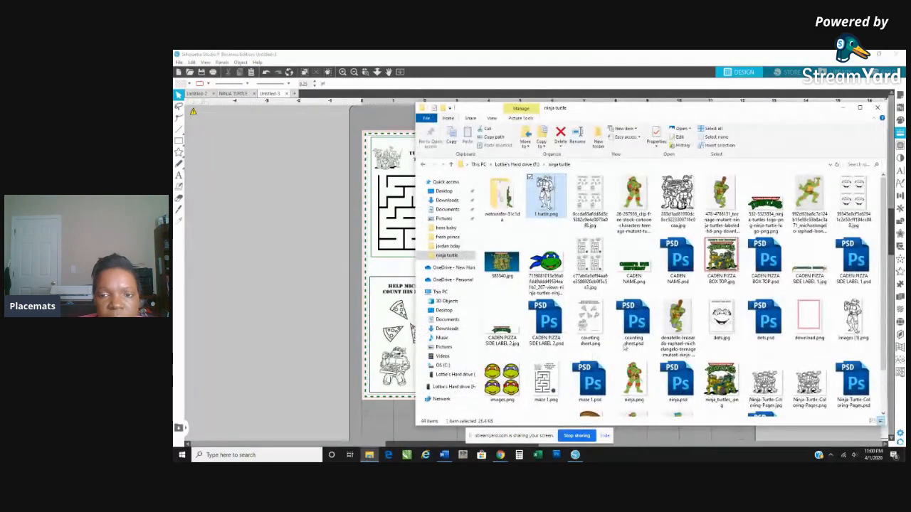
{"action": "left_click", "coordinate": [638, 277]}
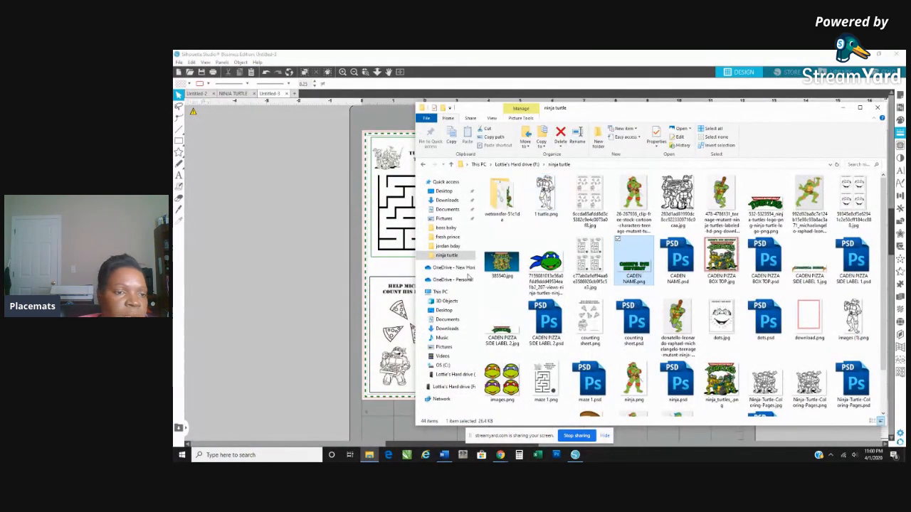
{"action": "left_click_drag", "start_coordinate": [298, 258], "coordinate": [278, 254]}
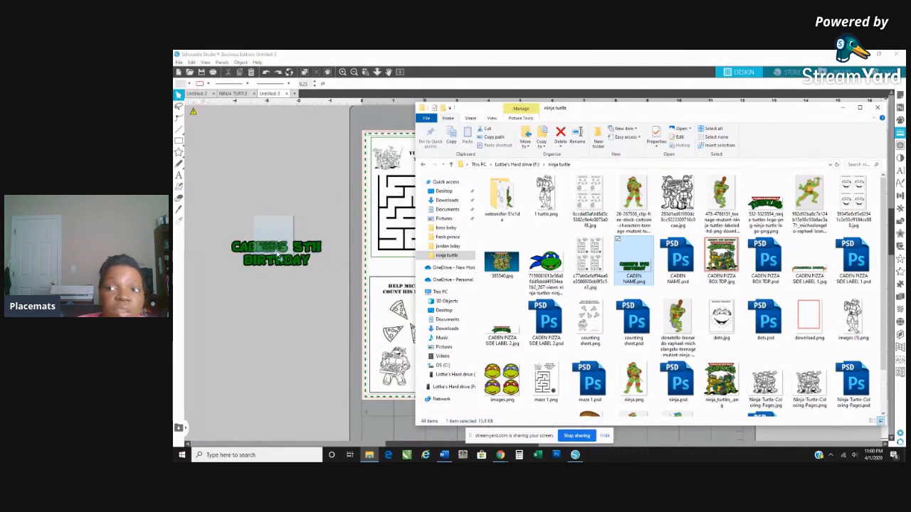
{"action": "left_click", "coordinate": [842, 107]}
Add two-line text with the child's possessive name and "5th" above "Birthday", shift it left to mostly clear the page, and deselect it.
{"action": "left_click", "coordinate": [178, 175]}
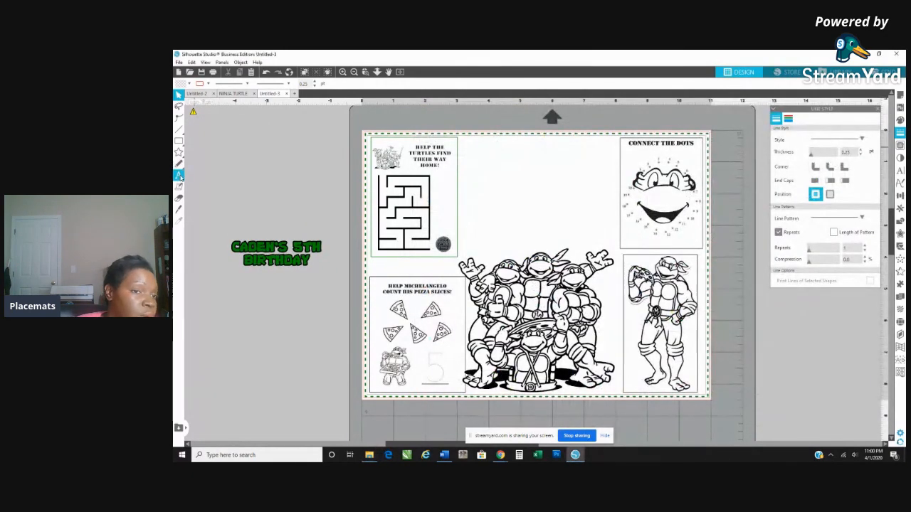
{"action": "left_click", "coordinate": [246, 166]}
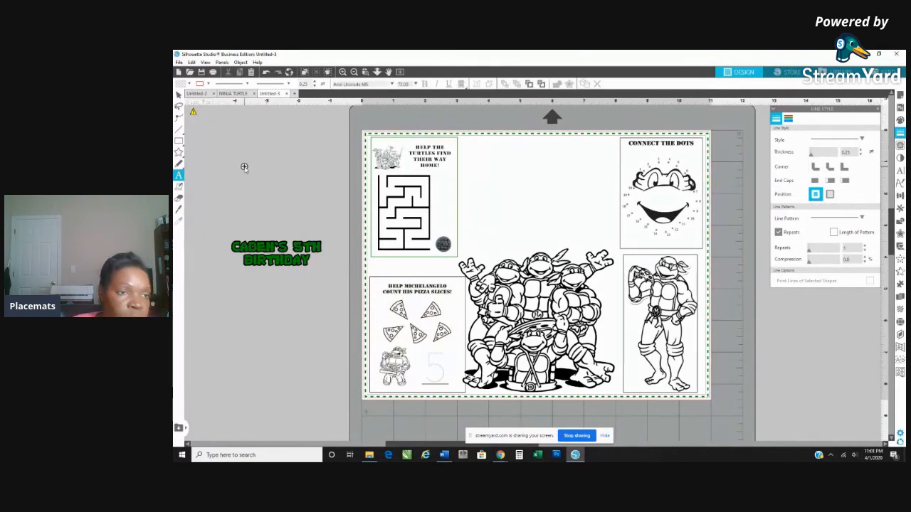
{"action": "key", "text": "Escape"}
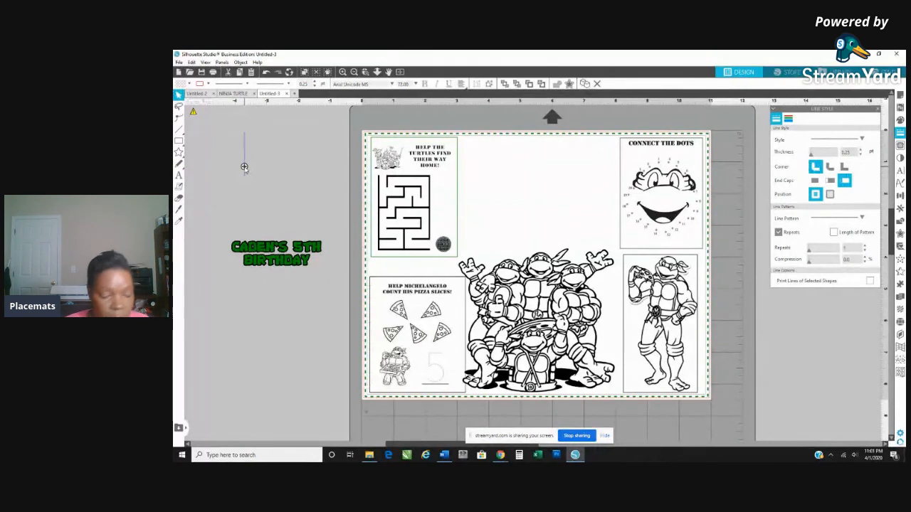
{"action": "left_click", "coordinate": [244, 167]}
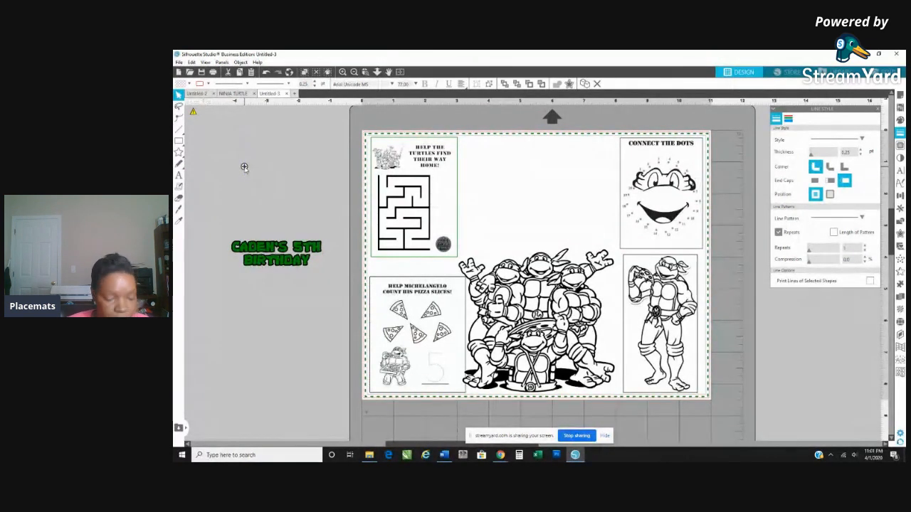
{"action": "type", "text": "C"}
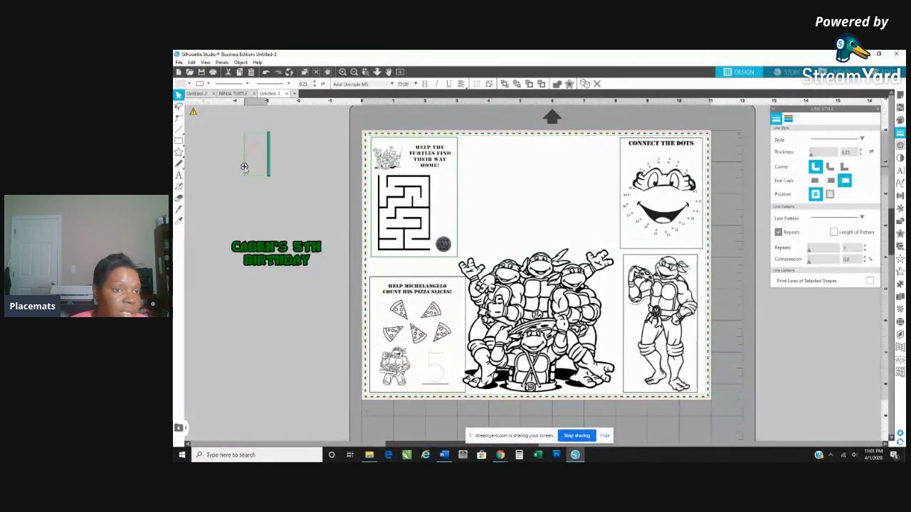
{"action": "type", "text": "adne"}
{"action": "key", "text": "BackSpace"}
{"action": "type", "text": "n's "}
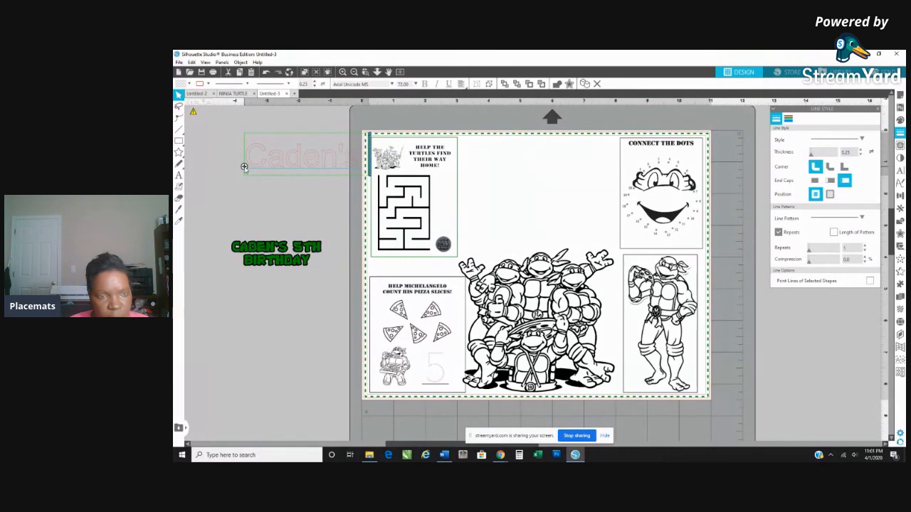
{"action": "type", "text": "5th"}
{"action": "key", "text": "Return"}
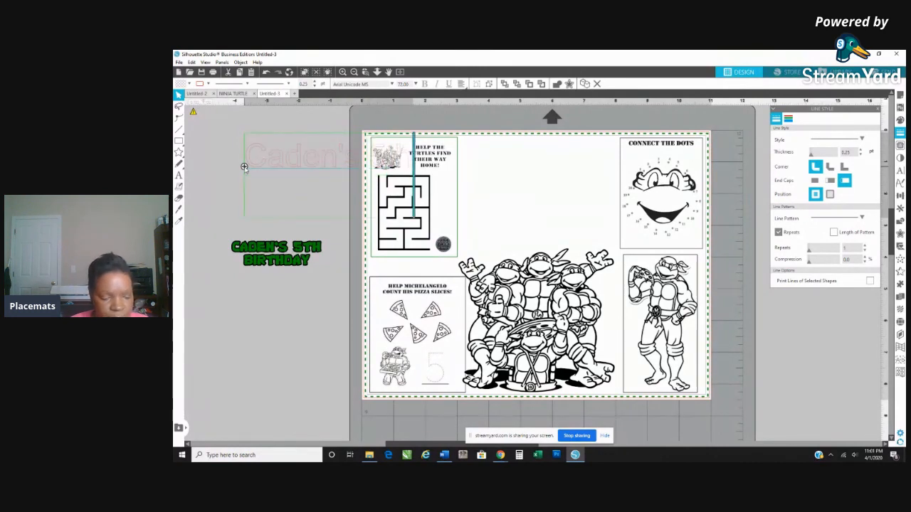
{"action": "type", "text": "Birth"}
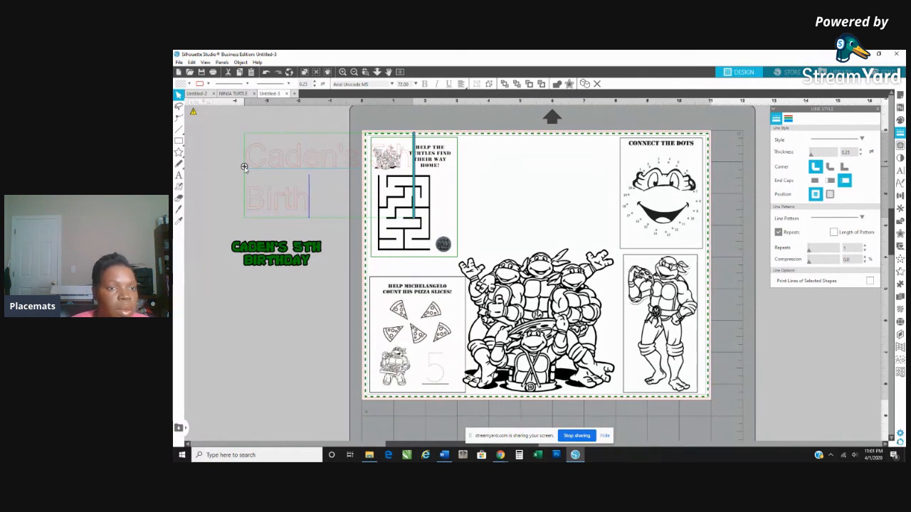
{"action": "type", "text": "day"}
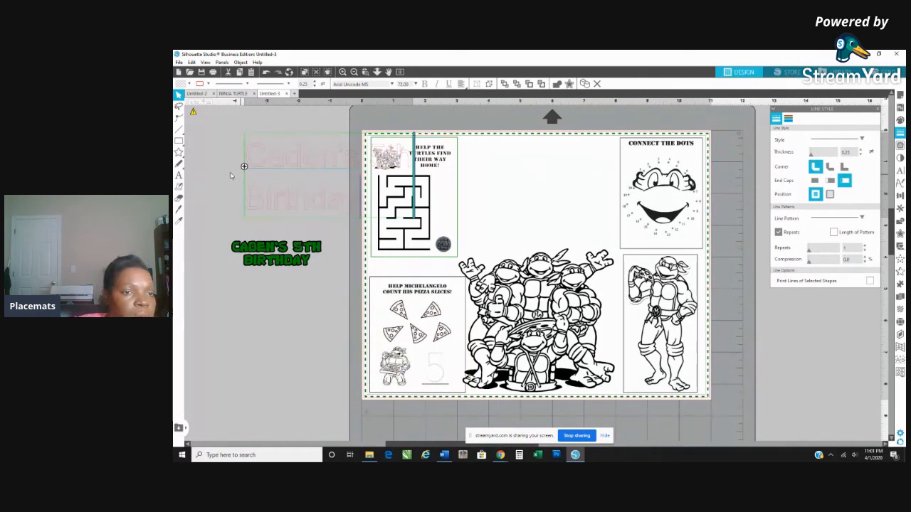
{"action": "left_click_drag", "start_coordinate": [320, 168], "coordinate": [265, 161]}
{"action": "left_click", "coordinate": [523, 177]}
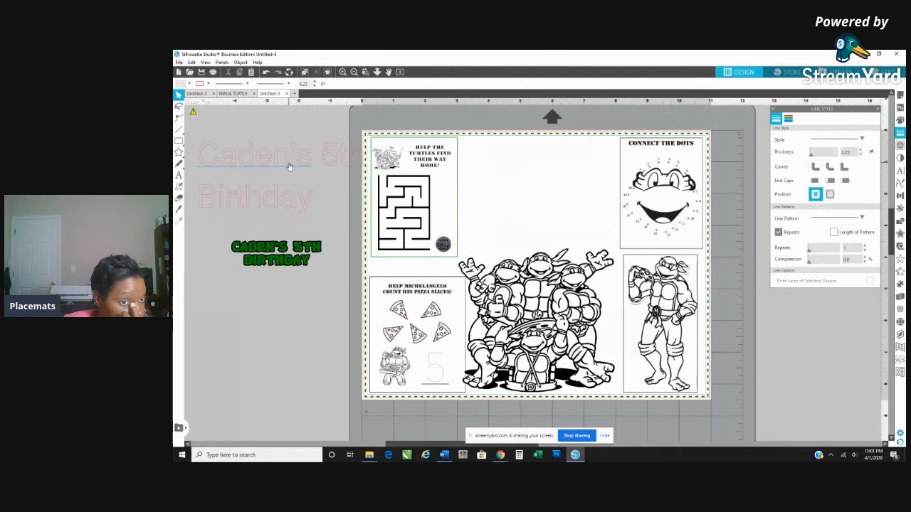
Set the font of the two-line birthday text beside the page to Turtles.
{"action": "left_click", "coordinate": [288, 164]}
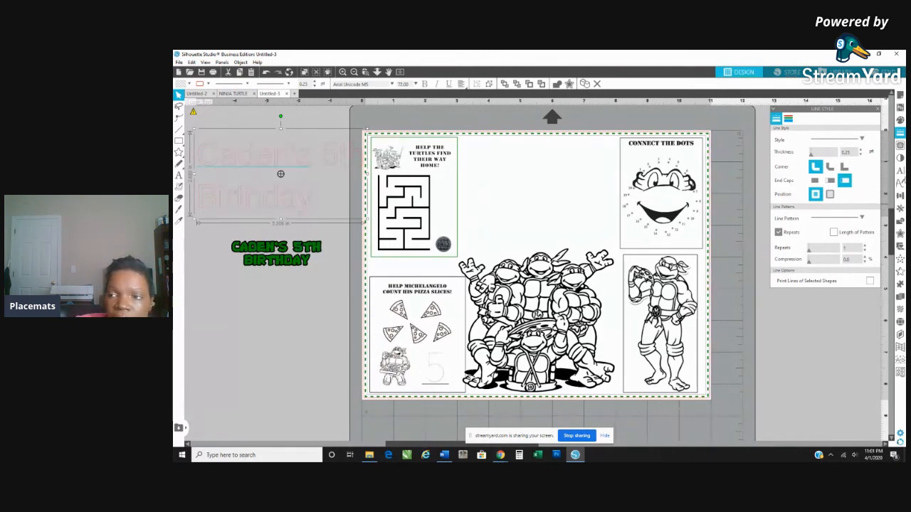
{"action": "left_click", "coordinate": [900, 172]}
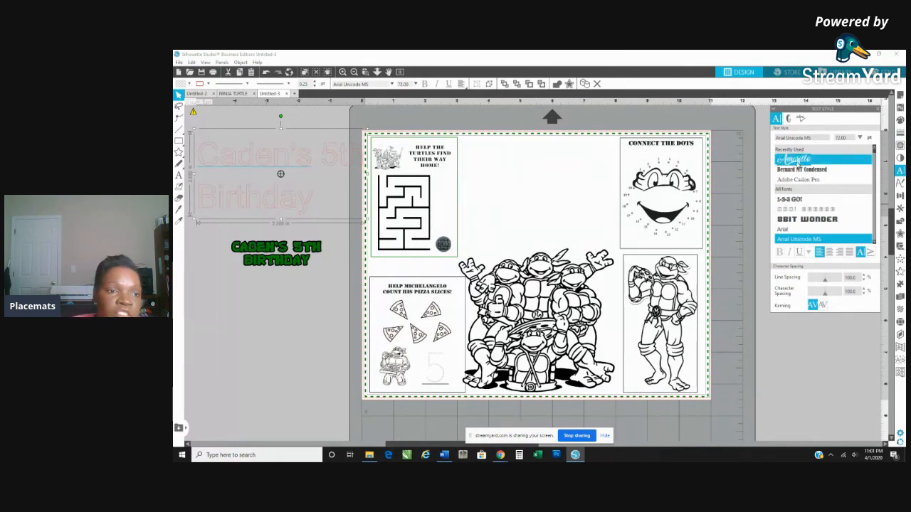
{"action": "left_click", "coordinate": [797, 160]}
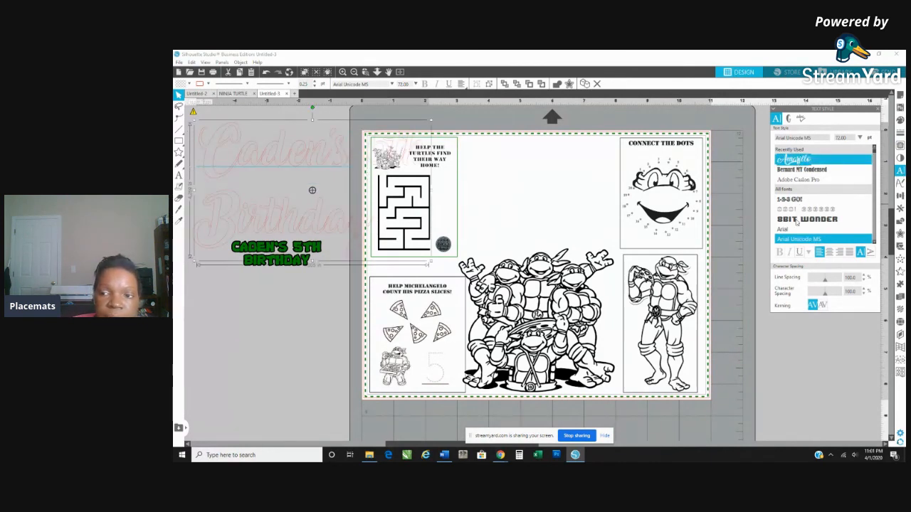
{"action": "scroll", "coordinate": [797, 220], "scroll_direction": "down", "scroll_amount": 2}
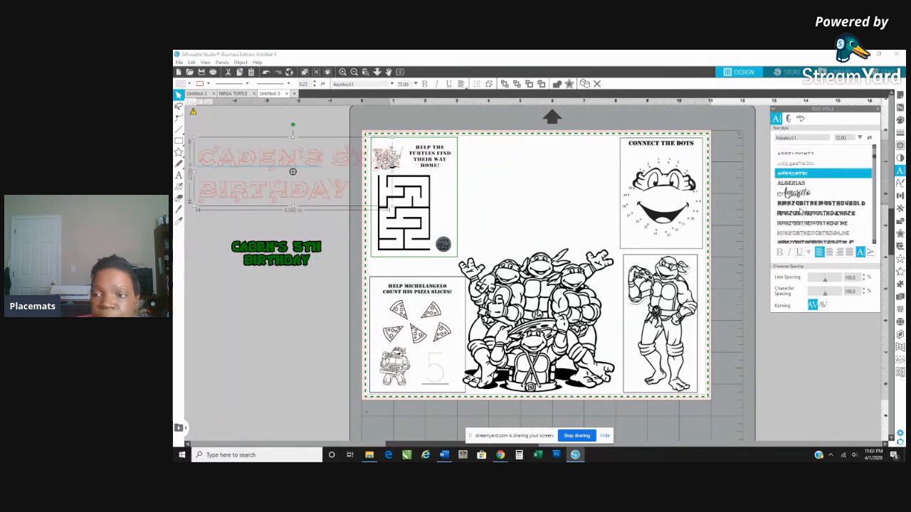
{"action": "scroll", "coordinate": [803, 212], "scroll_direction": "down", "scroll_amount": 1}
{"action": "scroll", "coordinate": [817, 213], "scroll_direction": "down", "scroll_amount": 3}
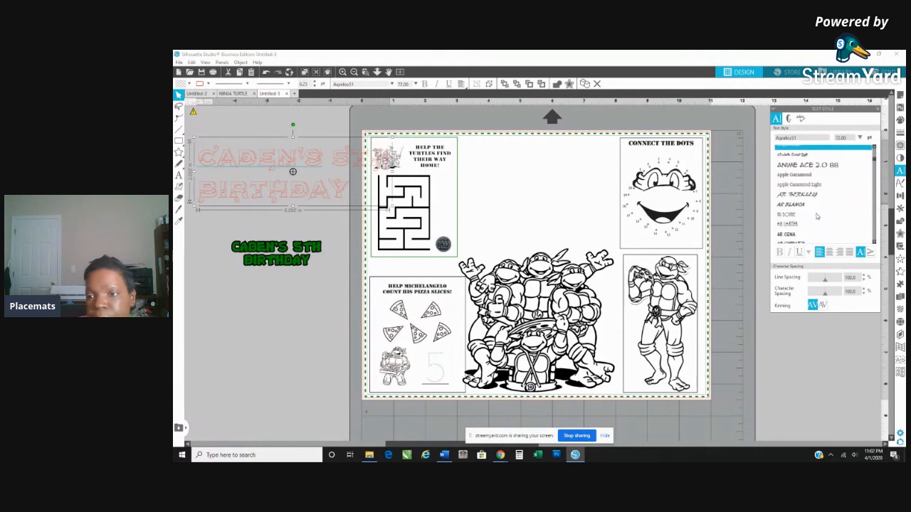
{"action": "scroll", "coordinate": [825, 214], "scroll_direction": "down", "scroll_amount": 3}
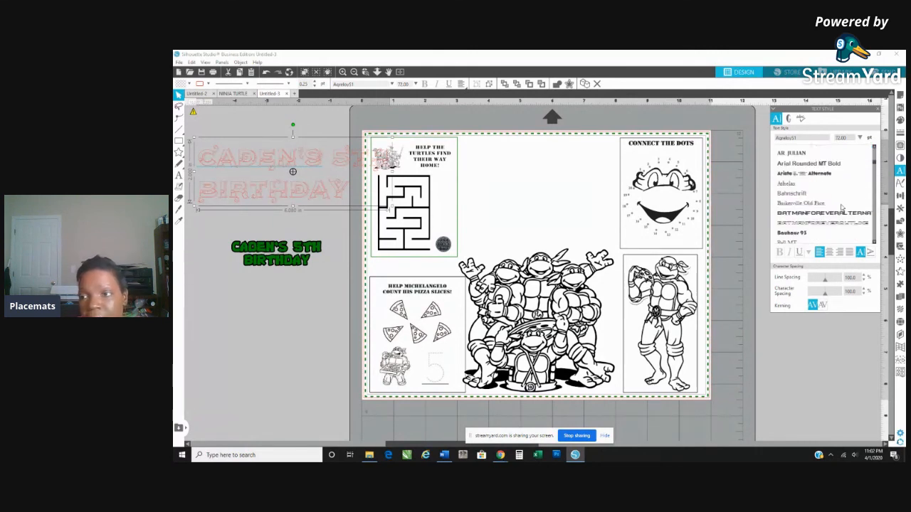
{"action": "scroll", "coordinate": [845, 198], "scroll_direction": "down", "scroll_amount": 5}
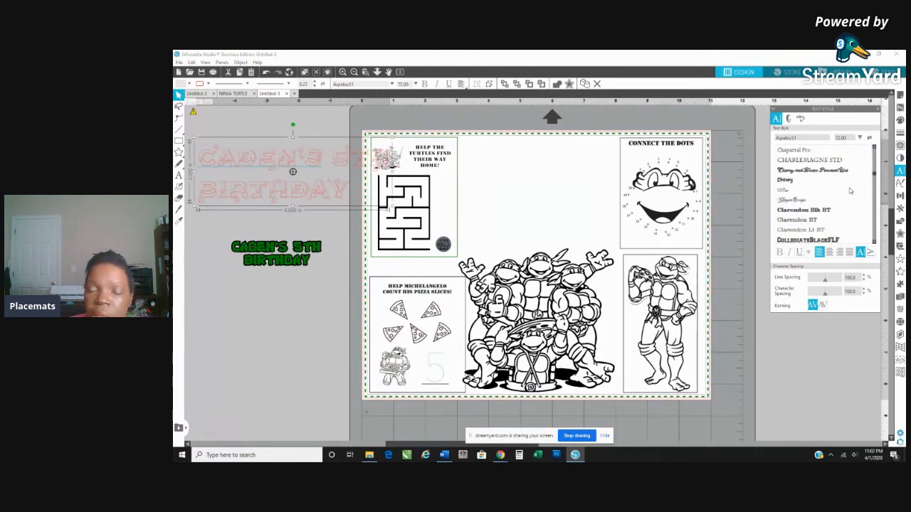
{"action": "scroll", "coordinate": [850, 191], "scroll_direction": "down", "scroll_amount": 3}
{"action": "scroll", "coordinate": [847, 198], "scroll_direction": "down", "scroll_amount": 3}
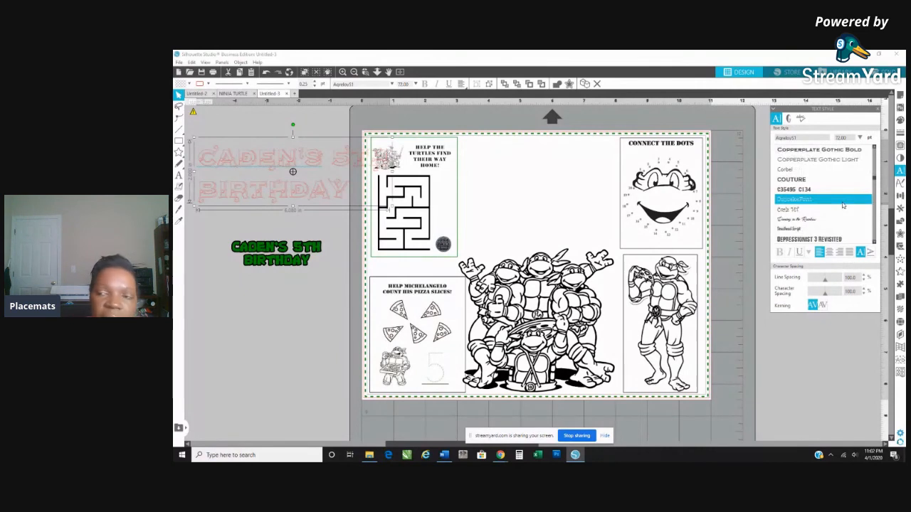
{"action": "scroll", "coordinate": [843, 205], "scroll_direction": "down", "scroll_amount": 3}
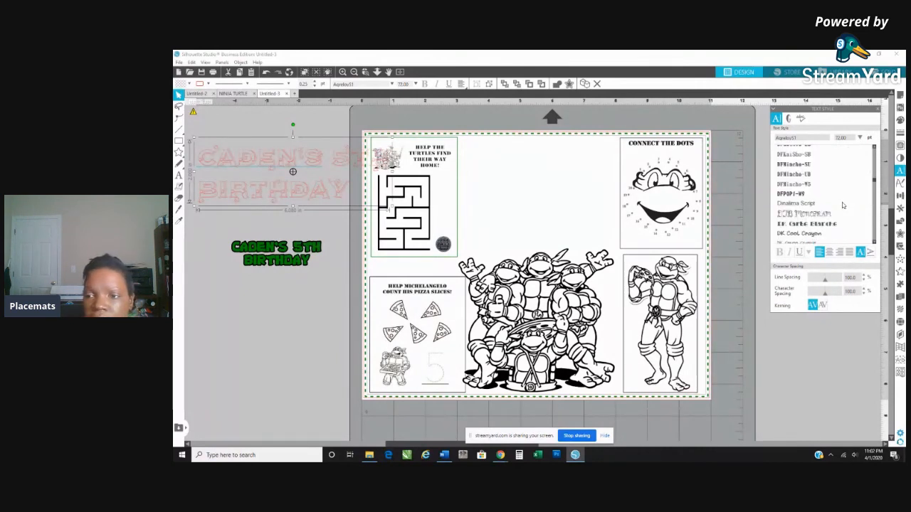
{"action": "scroll", "coordinate": [842, 205], "scroll_direction": "down", "scroll_amount": 3}
{"action": "scroll", "coordinate": [842, 205], "scroll_direction": "down", "scroll_amount": 3}
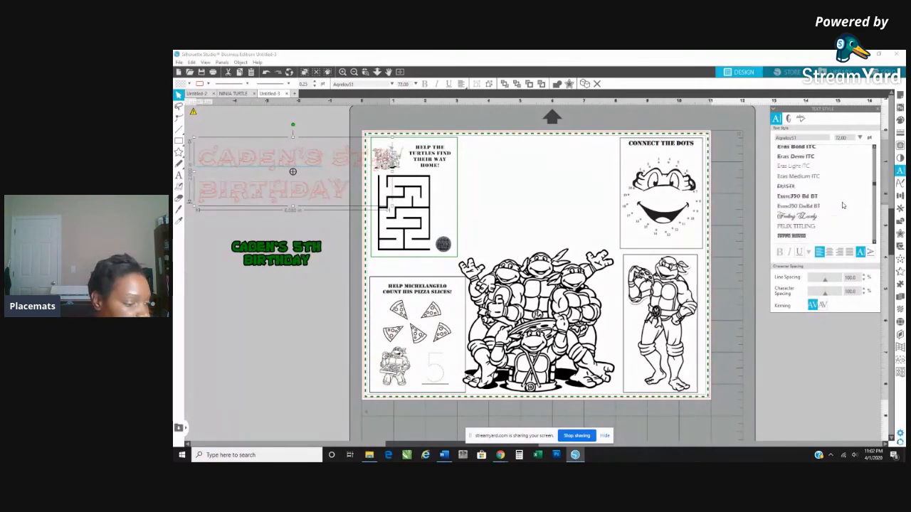
{"action": "scroll", "coordinate": [842, 205], "scroll_direction": "down", "scroll_amount": 3}
{"action": "scroll", "coordinate": [842, 205], "scroll_direction": "down", "scroll_amount": 3}
{"action": "scroll", "coordinate": [842, 205], "scroll_direction": "down", "scroll_amount": 3}
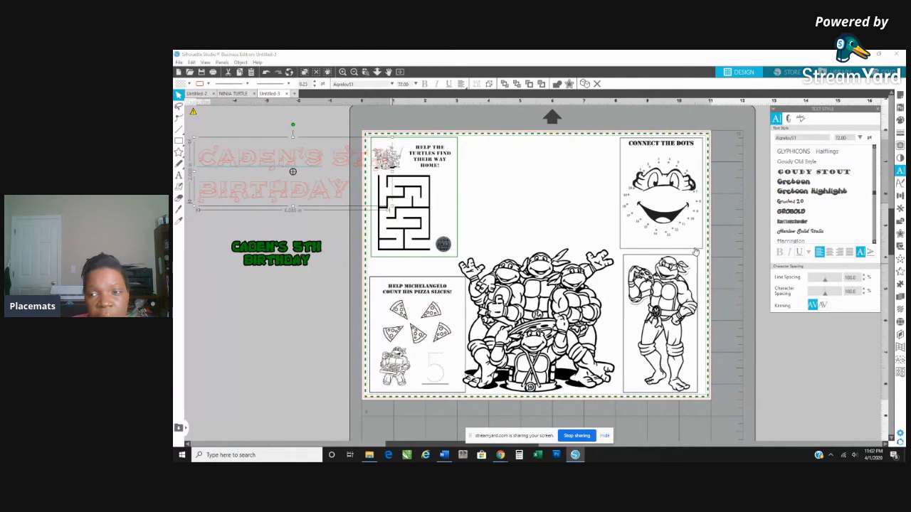
{"action": "left_click", "coordinate": [830, 211]}
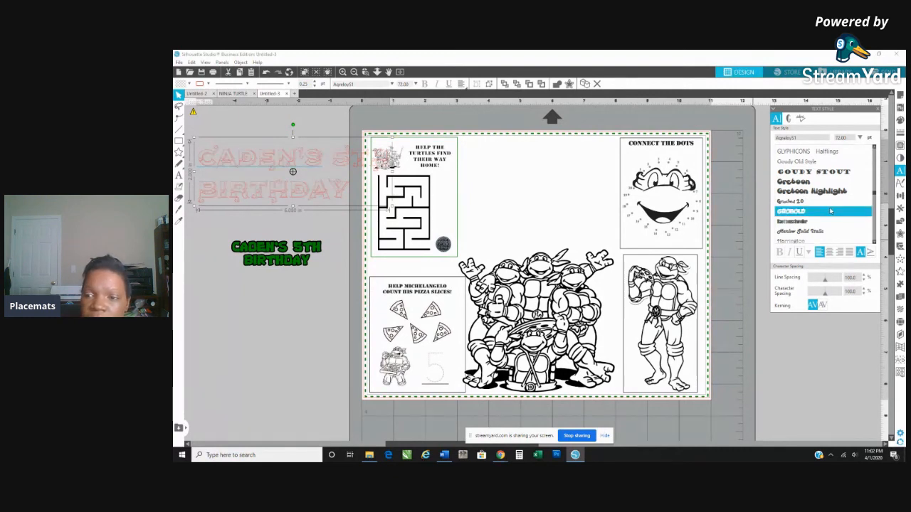
{"action": "scroll", "coordinate": [830, 210], "scroll_direction": "down", "scroll_amount": 3}
{"action": "scroll", "coordinate": [829, 211], "scroll_direction": "down", "scroll_amount": 3}
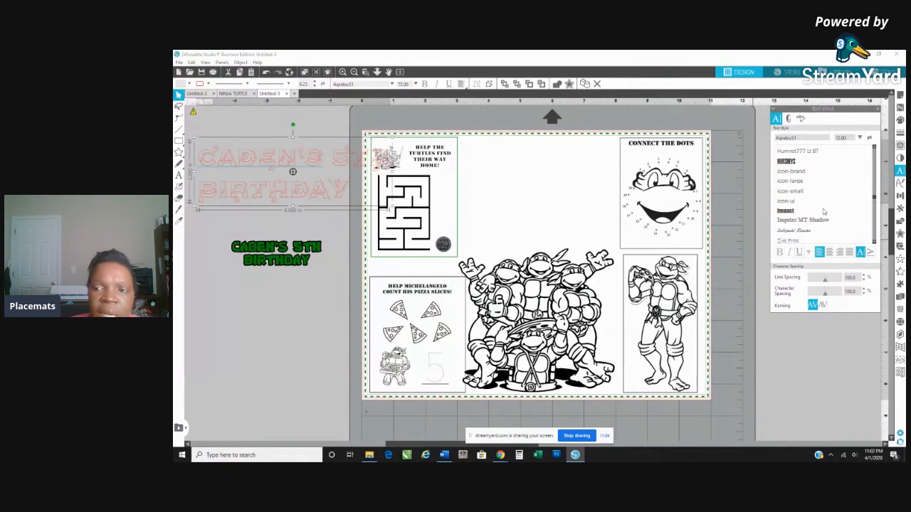
{"action": "scroll", "coordinate": [820, 213], "scroll_direction": "down", "scroll_amount": 3}
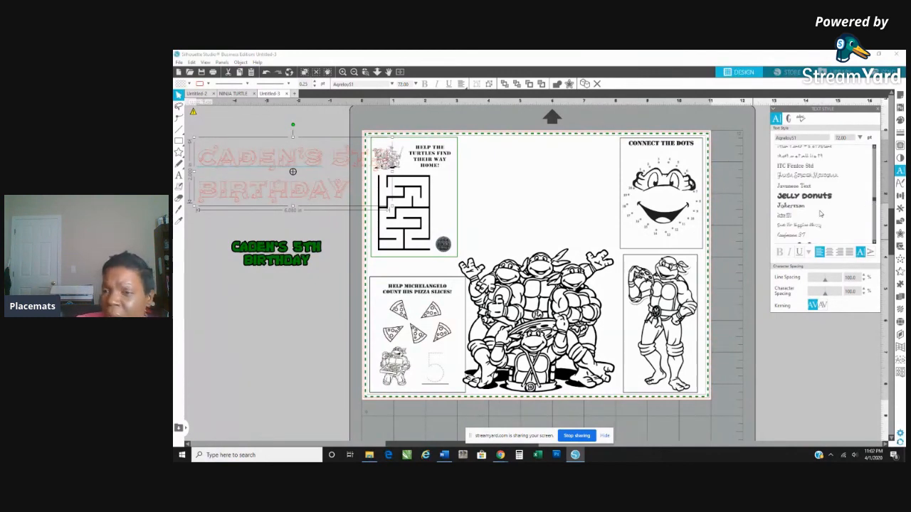
{"action": "scroll", "coordinate": [820, 215], "scroll_direction": "down", "scroll_amount": 3}
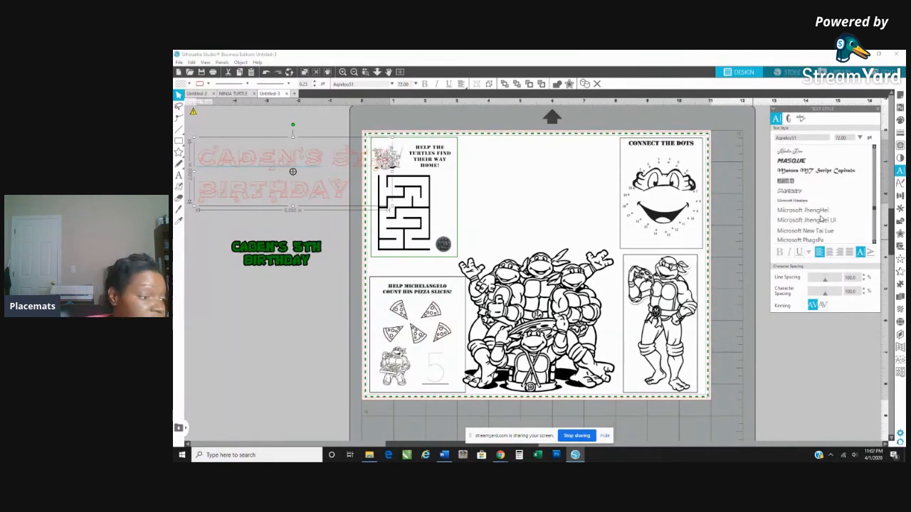
{"action": "scroll", "coordinate": [821, 219], "scroll_direction": "down", "scroll_amount": 3}
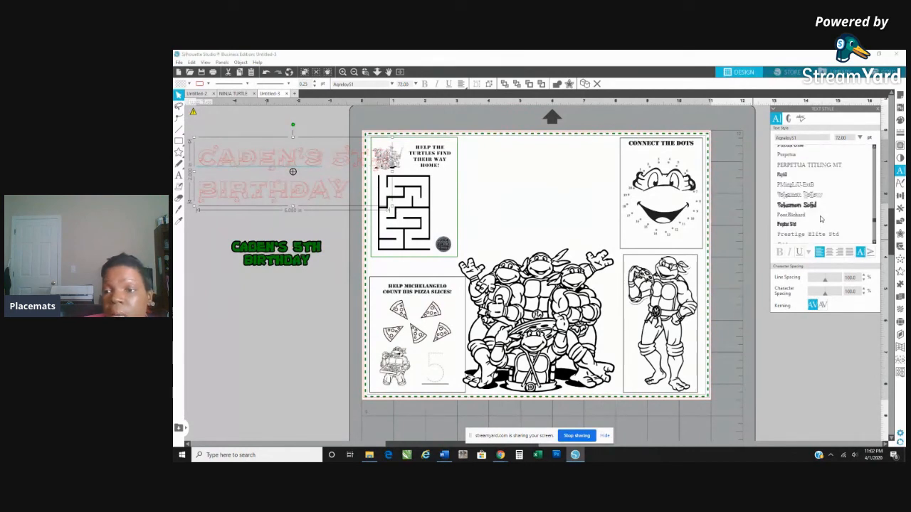
{"action": "scroll", "coordinate": [821, 219], "scroll_direction": "down", "scroll_amount": 1}
{"action": "scroll", "coordinate": [820, 219], "scroll_direction": "down", "scroll_amount": 8}
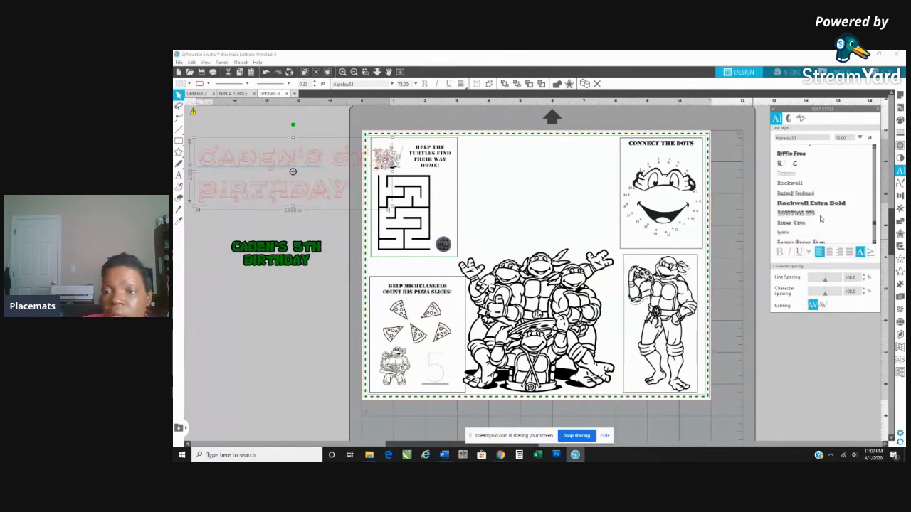
{"action": "scroll", "coordinate": [820, 218], "scroll_direction": "down", "scroll_amount": 10}
{"action": "scroll", "coordinate": [820, 218], "scroll_direction": "up", "scroll_amount": 4}
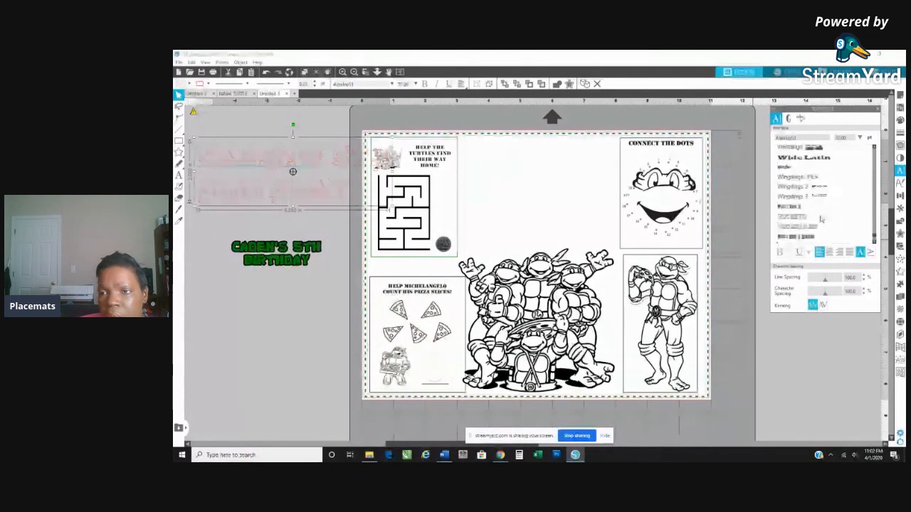
{"action": "left_click", "coordinate": [818, 202]}
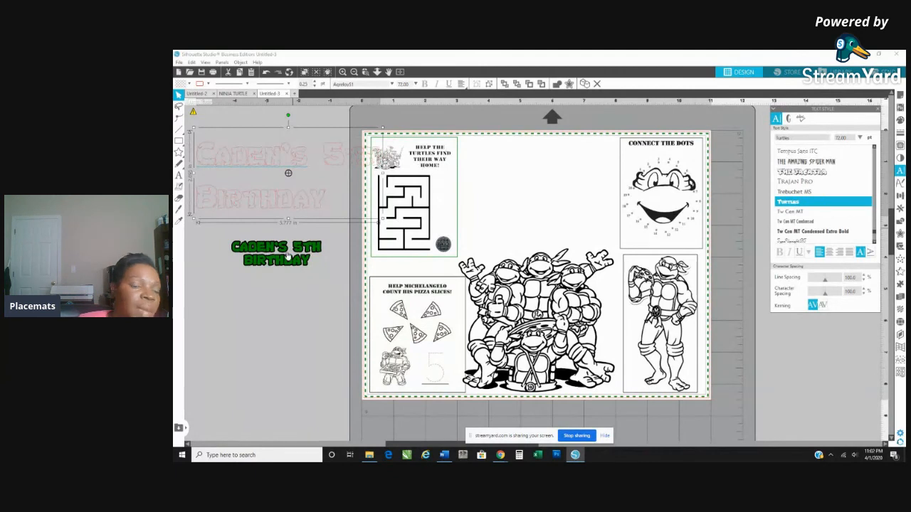
Move the PNG birthday title and the two-line text lower in the empty area beside the page.
{"action": "left_click_drag", "start_coordinate": [287, 254], "coordinate": [259, 380]}
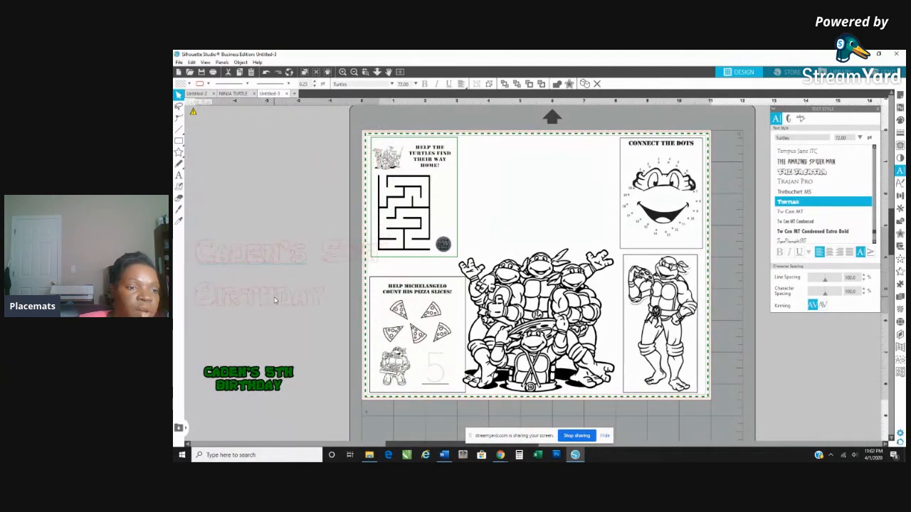
{"action": "left_click", "coordinate": [278, 262]}
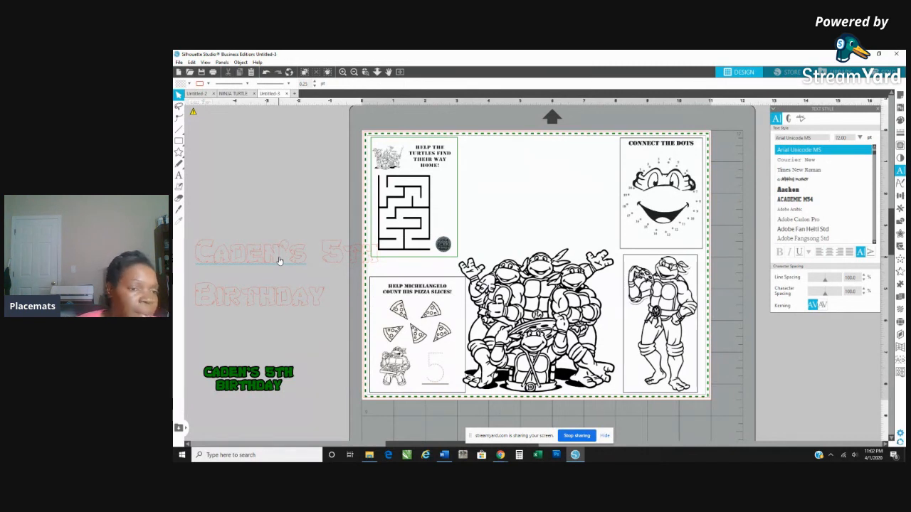
{"action": "key", "text": "Delete"}
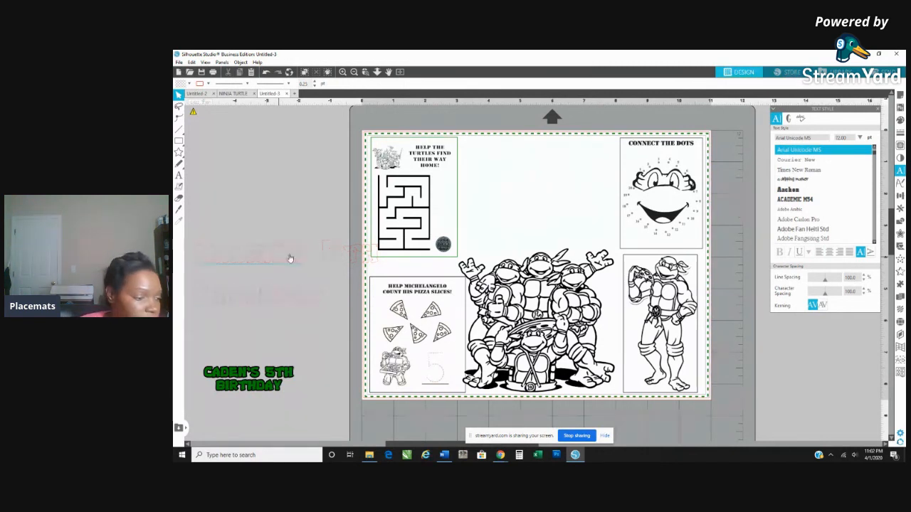
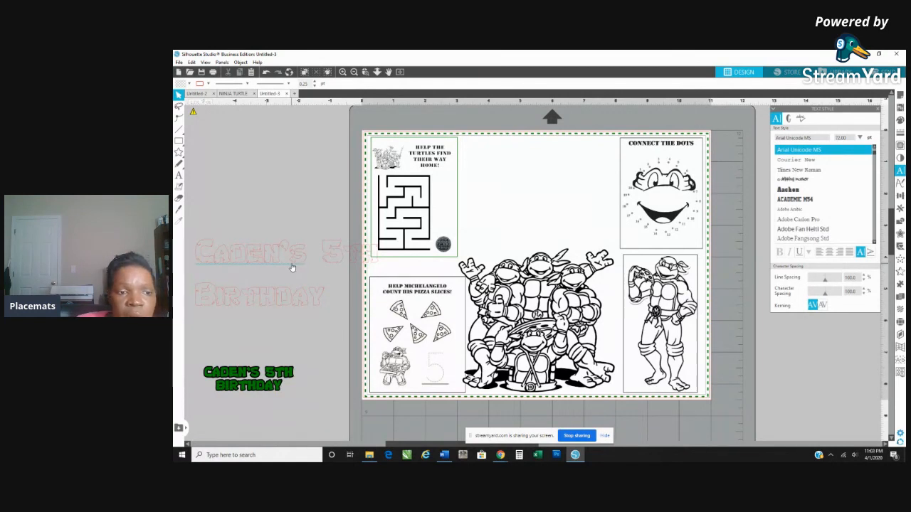
Reduce the line spacing of the two-line birthday text to 65%.
{"action": "left_click", "coordinate": [294, 265]}
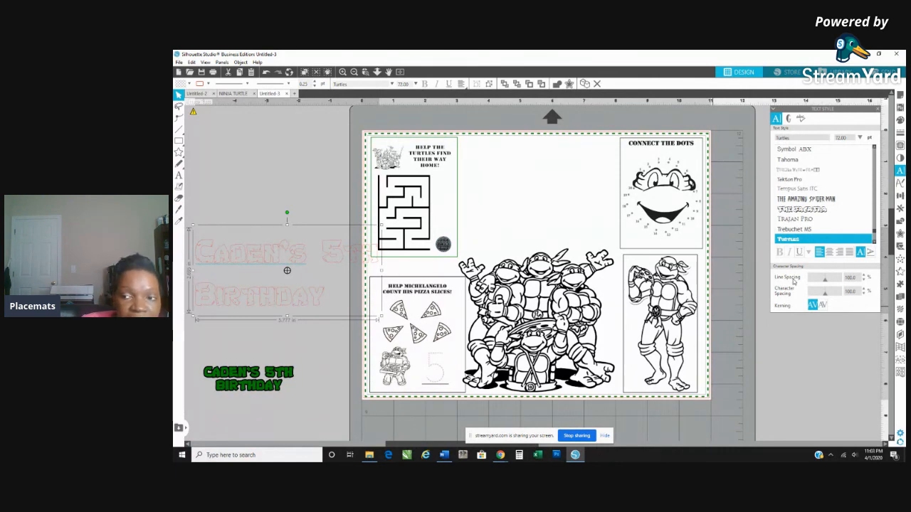
{"action": "left_click", "coordinate": [794, 282]}
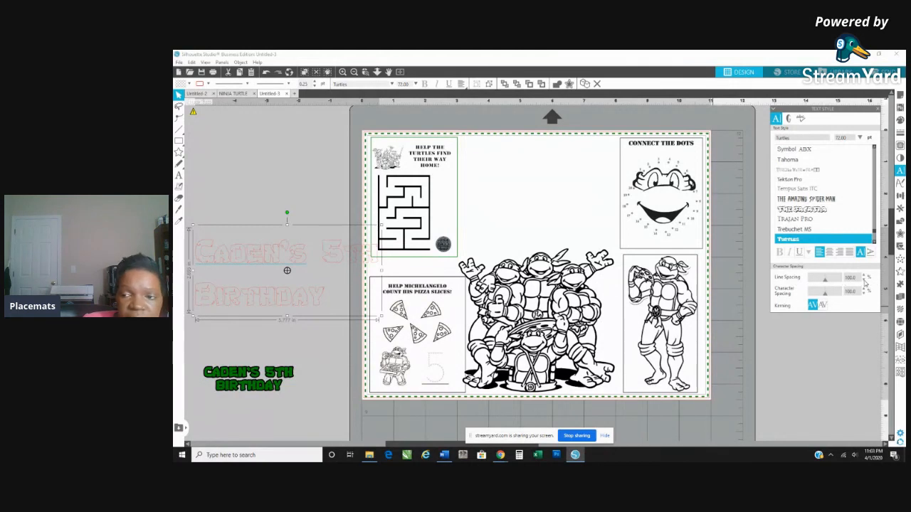
{"action": "left_click", "coordinate": [866, 281]}
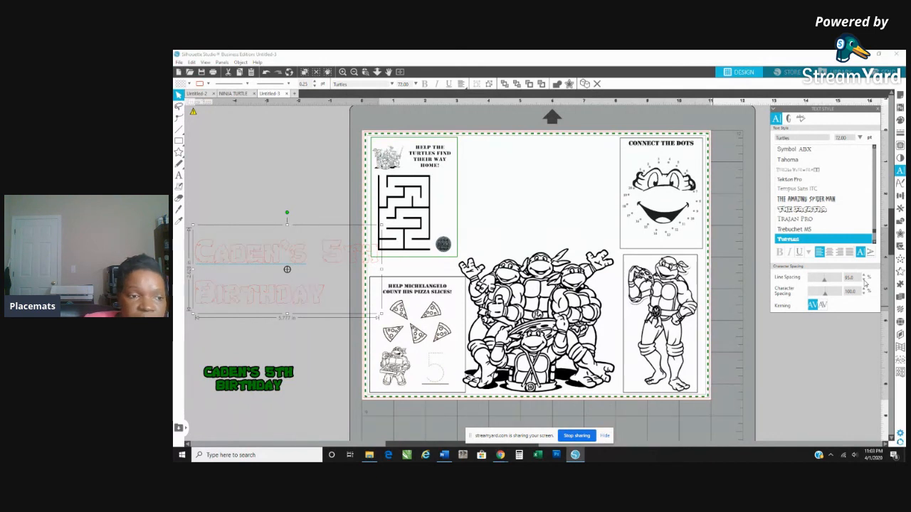
{"action": "left_click", "coordinate": [864, 283]}
{"action": "left_click", "coordinate": [864, 282]}
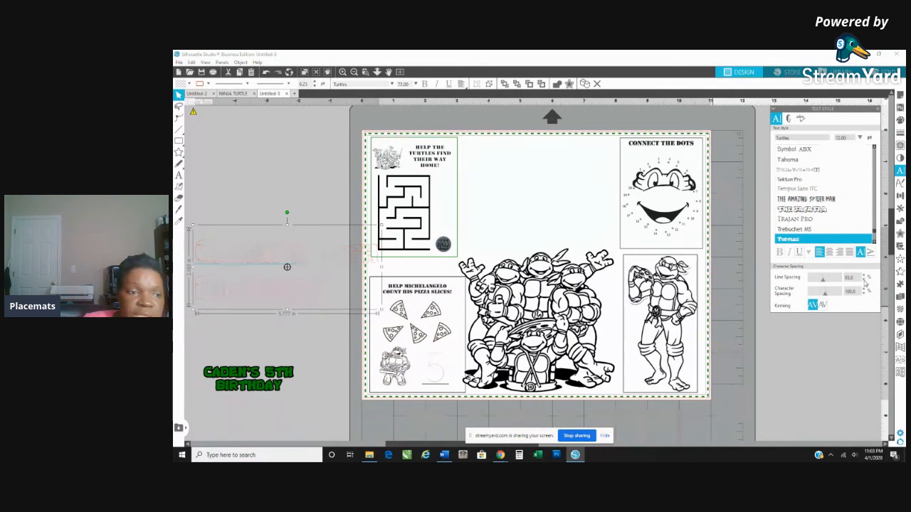
{"action": "left_click", "coordinate": [864, 283]}
{"action": "left_click", "coordinate": [864, 282]}
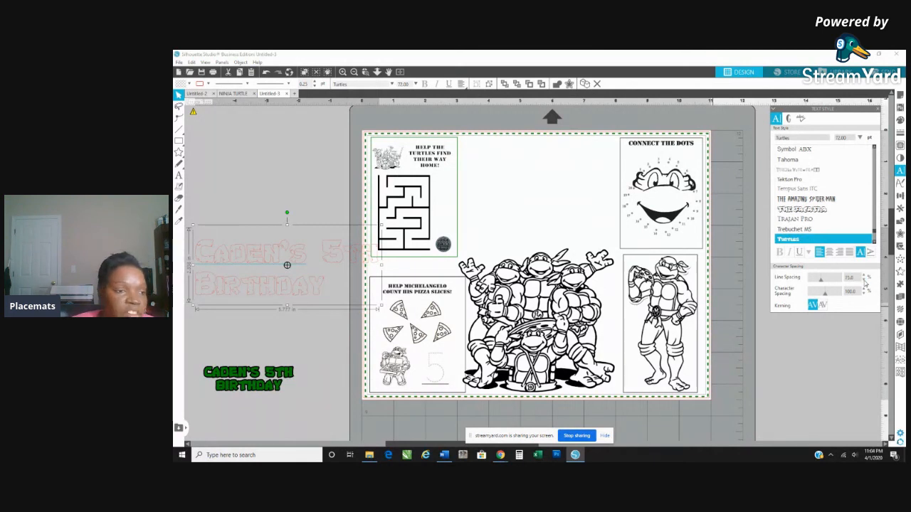
{"action": "left_click", "coordinate": [864, 282]}
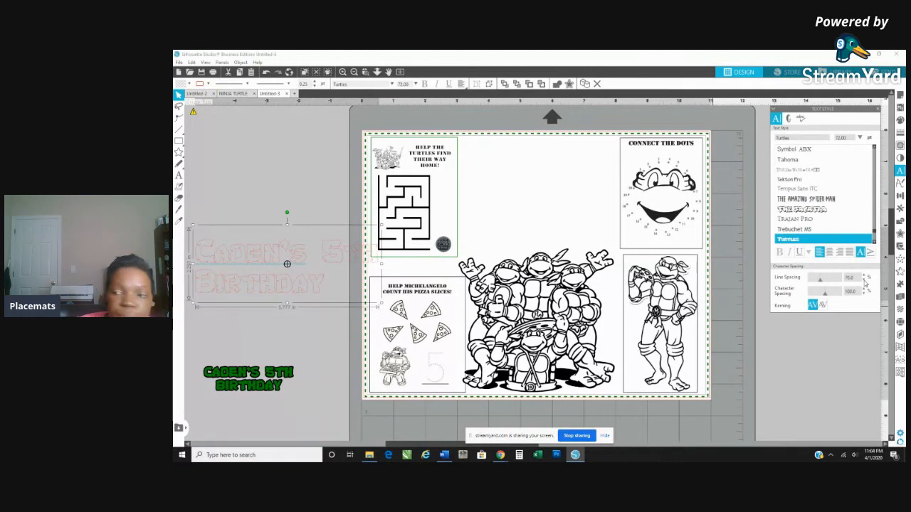
{"action": "left_click", "coordinate": [864, 282]}
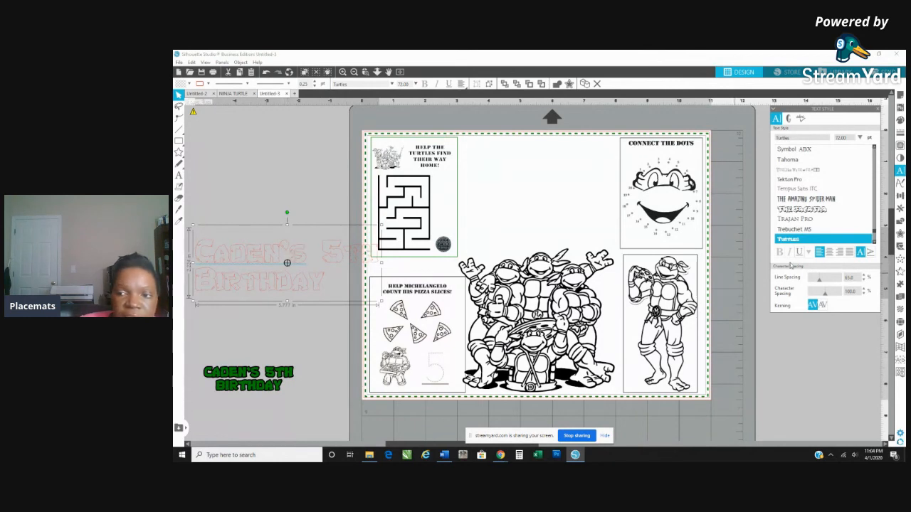
Center-align the lines of the birthday text and fill the letters with dark green.
{"action": "left_click", "coordinate": [831, 254]}
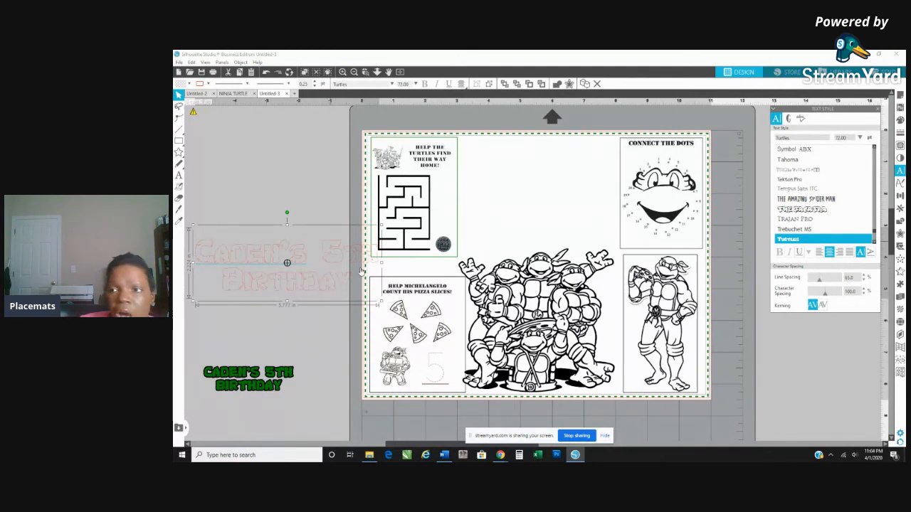
{"action": "left_click", "coordinate": [900, 120]}
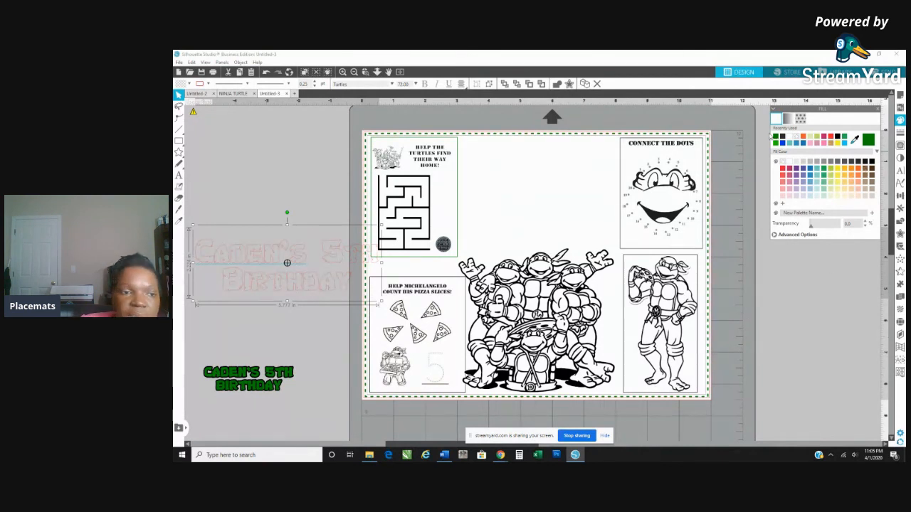
{"action": "left_click", "coordinate": [775, 138]}
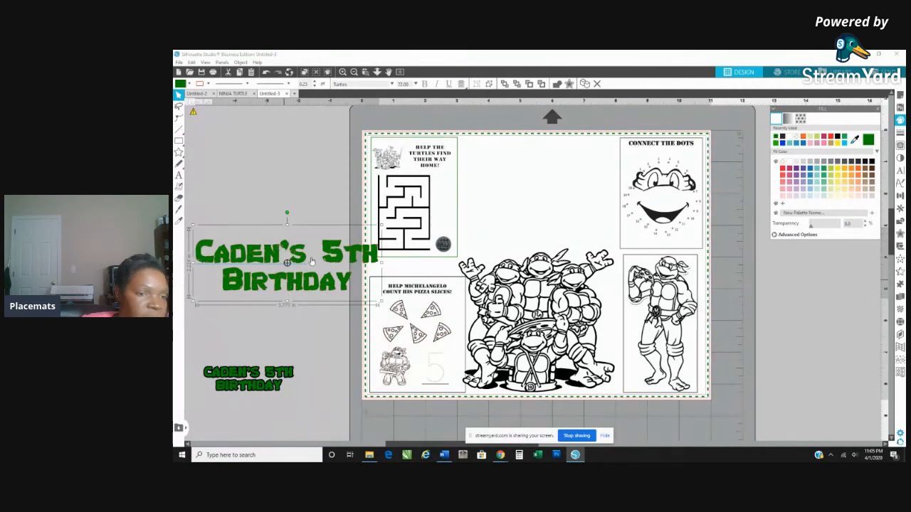
Delete the small PNG birthday title below the text, and select the green birthday text again.
{"action": "left_click", "coordinate": [250, 381]}
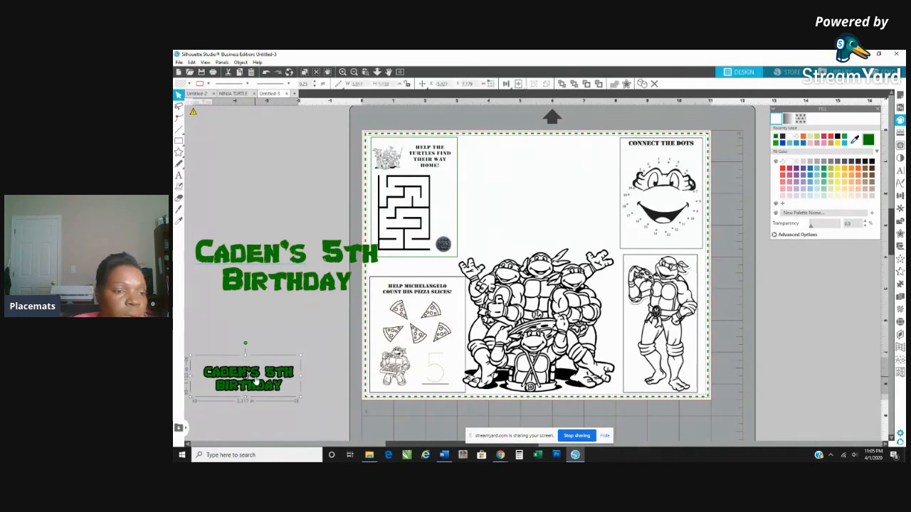
{"action": "key", "text": "Delete"}
{"action": "left_click", "coordinate": [274, 282]}
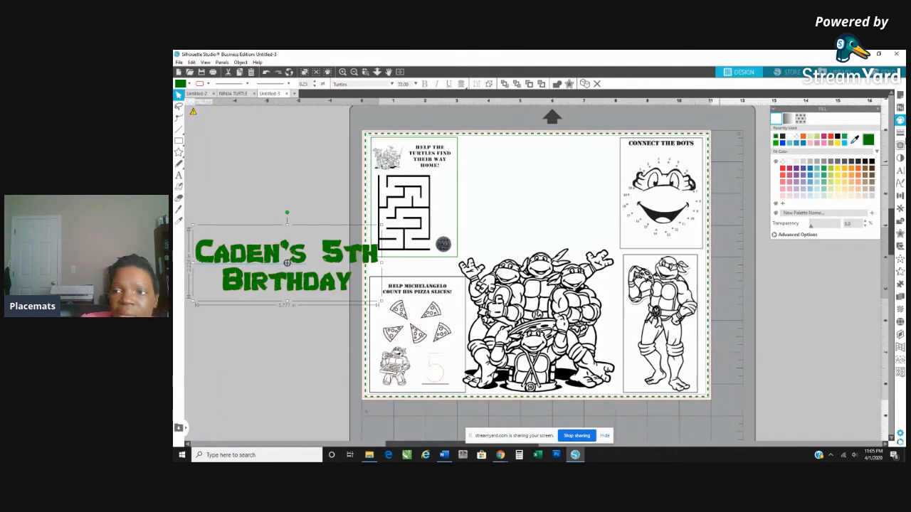
Outline the letters of the birthday title in black with a line thickness of 2.50 pt.
{"action": "left_click", "coordinate": [900, 132]}
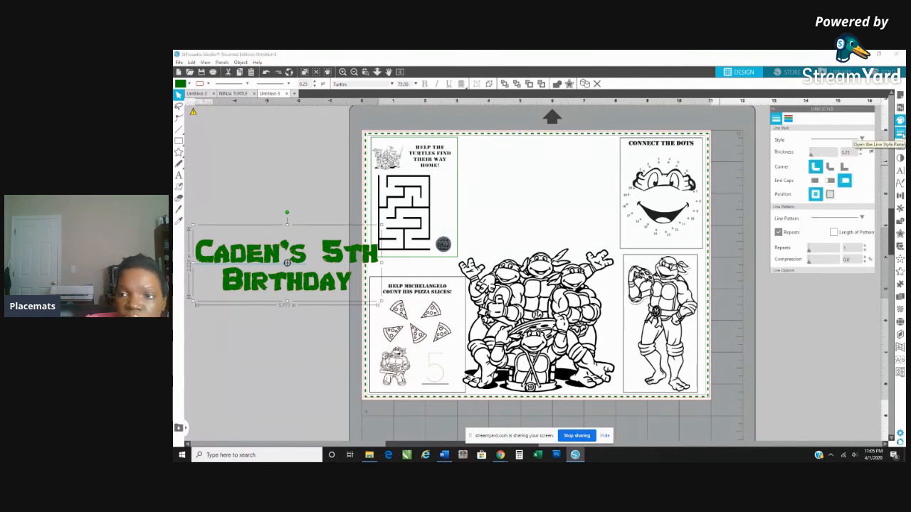
{"action": "left_click", "coordinate": [788, 120]}
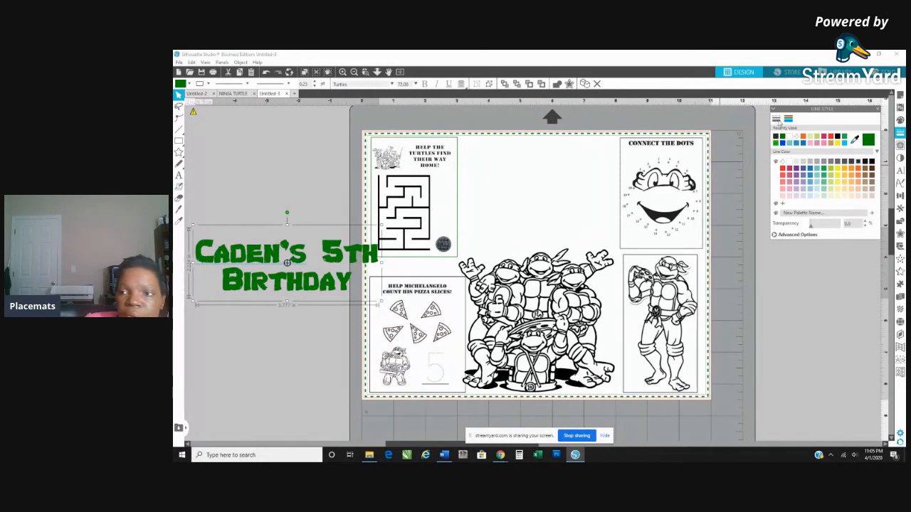
{"action": "left_click", "coordinate": [777, 120]}
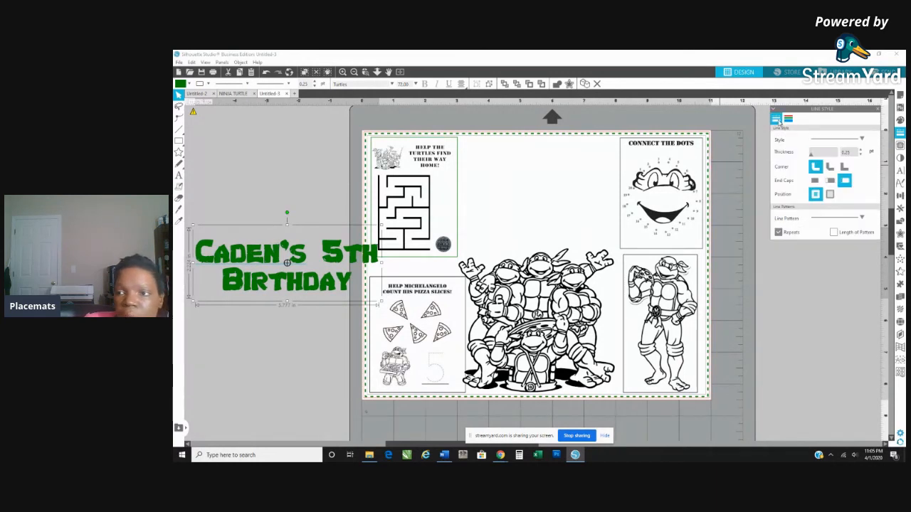
{"action": "left_click", "coordinate": [861, 150]}
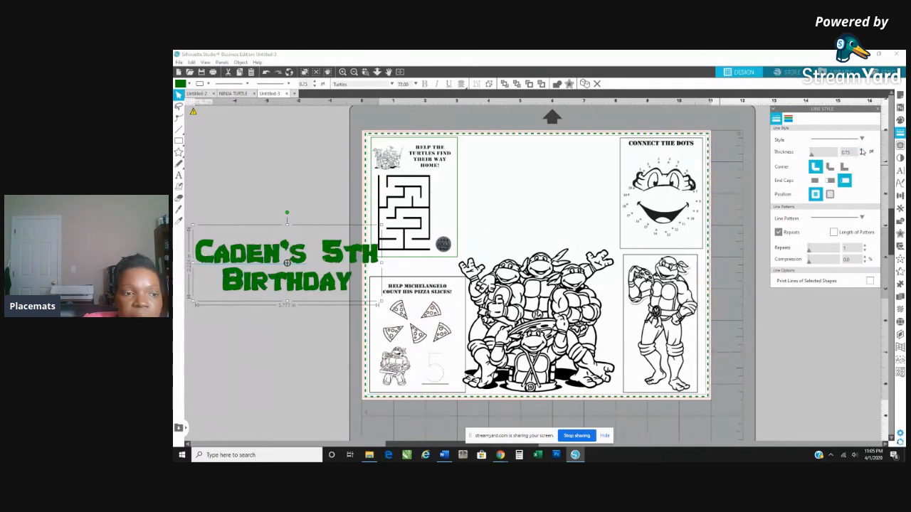
{"action": "left_click", "coordinate": [861, 150]}
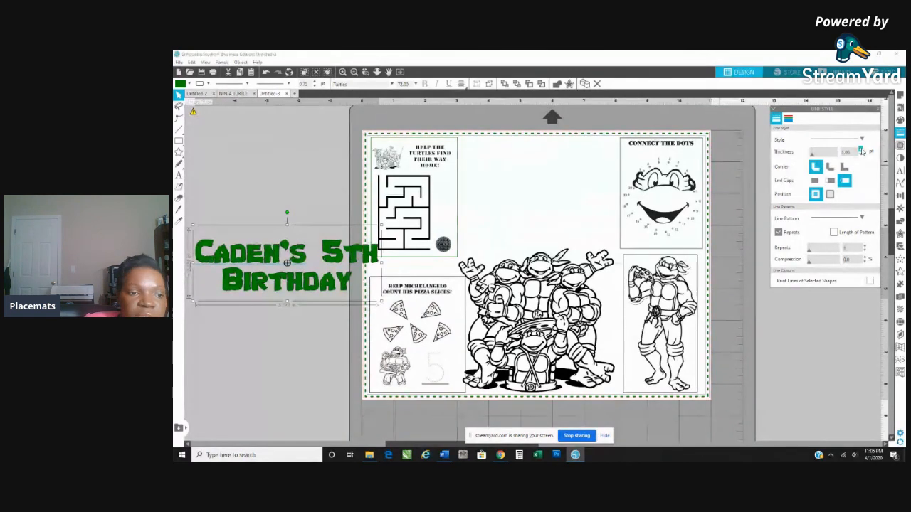
{"action": "left_click", "coordinate": [861, 150]}
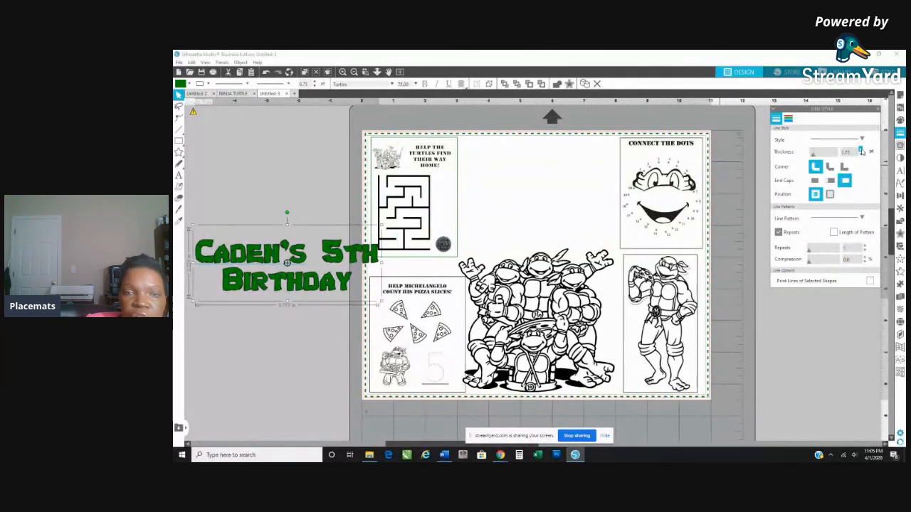
{"action": "left_click", "coordinate": [861, 150]}
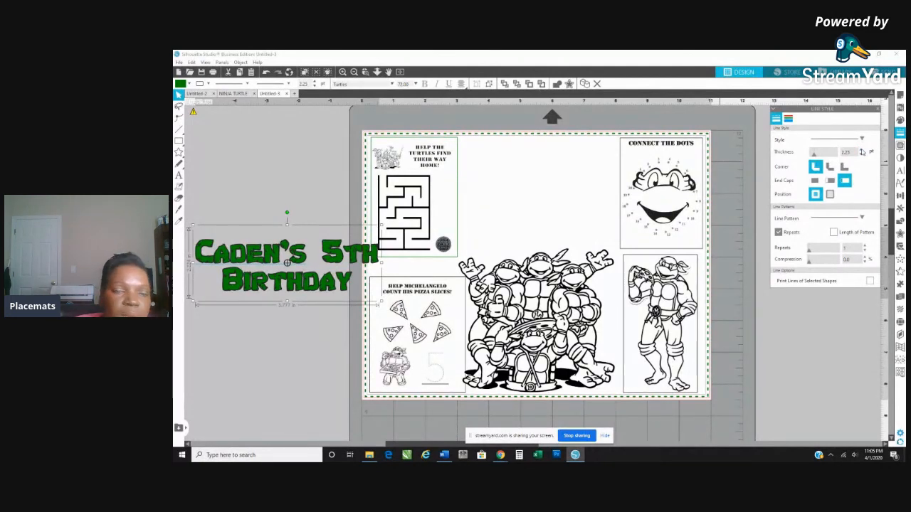
{"action": "left_click", "coordinate": [861, 151]}
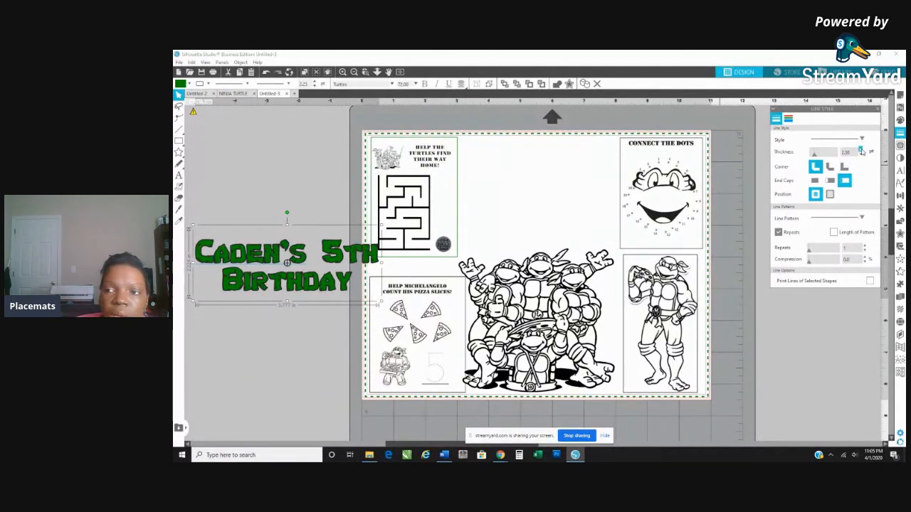
{"action": "left_click", "coordinate": [861, 150]}
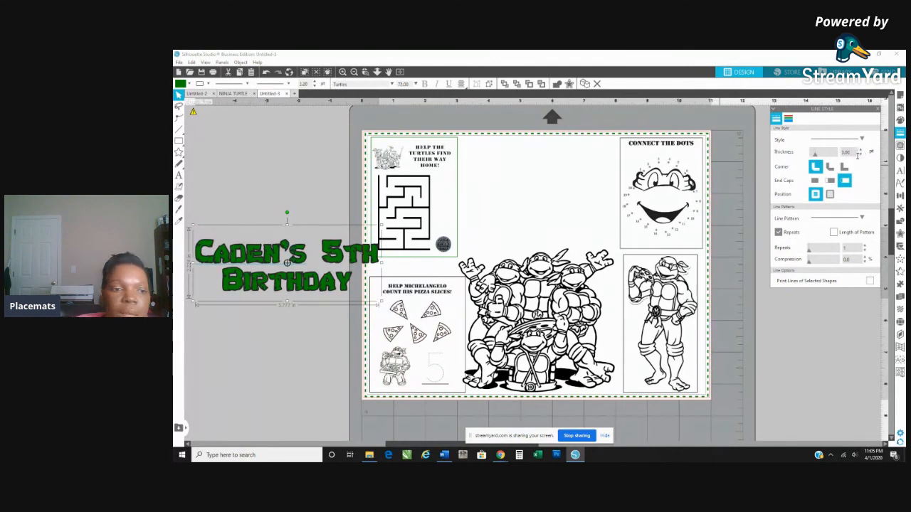
{"action": "left_click", "coordinate": [860, 155]}
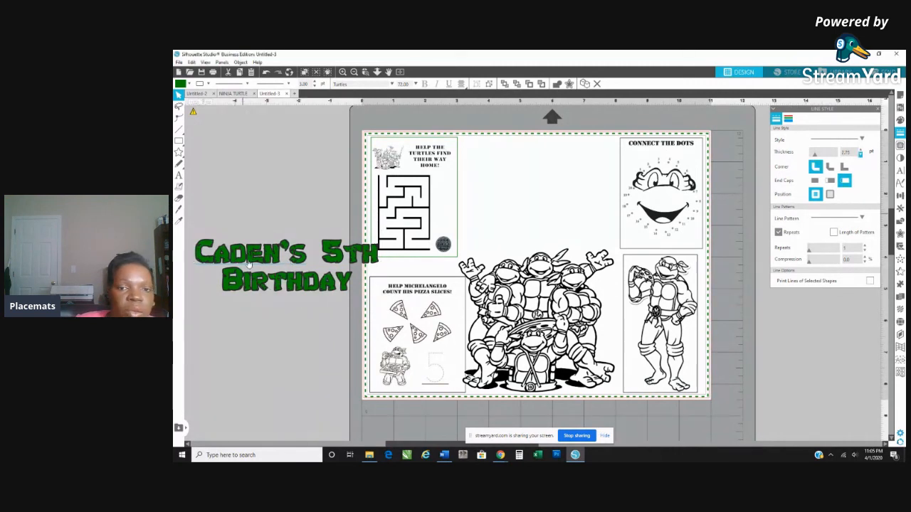
Move the birthday title onto the page above the group turtle drawing and scale it down to about 4.74 in wide.
{"action": "mouse_move", "coordinate": [249, 265]}
{"action": "left_mouse_down"}
{"action": "mouse_move", "coordinate": [510, 195]}
{"action": "mouse_move", "coordinate": [571, 196]}
{"action": "mouse_move", "coordinate": [554, 196]}
{"action": "left_mouse_up"}
{"action": "left_click", "coordinate": [550, 186]}
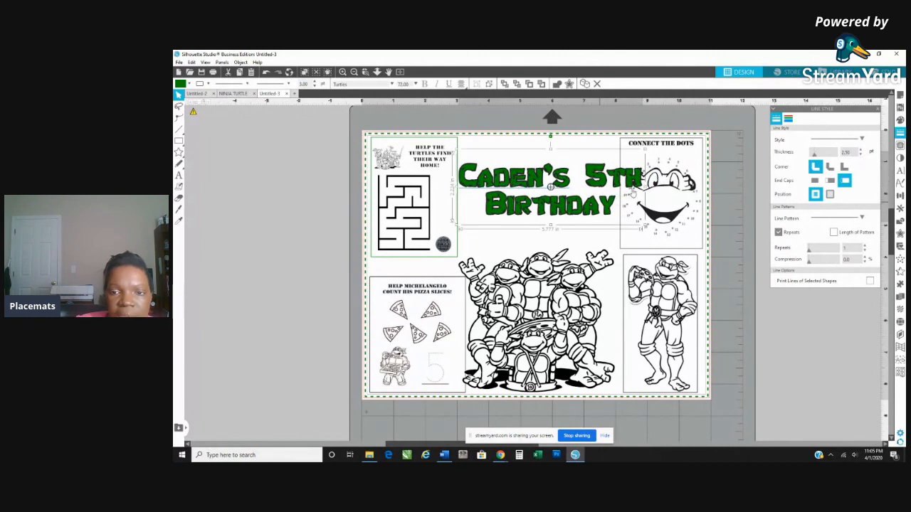
{"action": "mouse_move", "coordinate": [614, 206]}
{"action": "left_mouse_down"}
{"action": "mouse_move", "coordinate": [607, 202]}
{"action": "mouse_move", "coordinate": [614, 213]}
{"action": "left_mouse_up"}
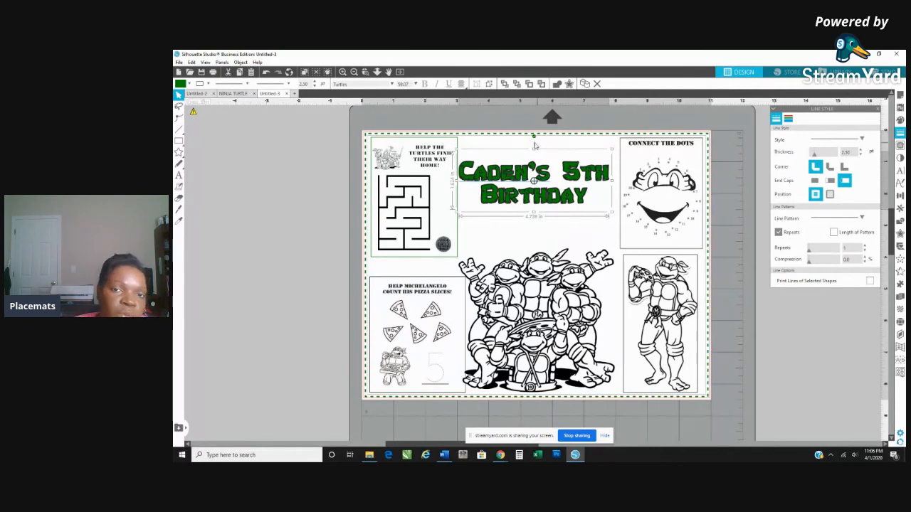
Try tilting the birthday title slightly and rotating it to 90°, and reset its rotation to 0°.
{"action": "mouse_move", "coordinate": [533, 137]}
{"action": "left_mouse_down"}
{"action": "mouse_move", "coordinate": [529, 145]}
{"action": "mouse_move", "coordinate": [539, 146]}
{"action": "mouse_move", "coordinate": [536, 137]}
{"action": "left_mouse_up"}
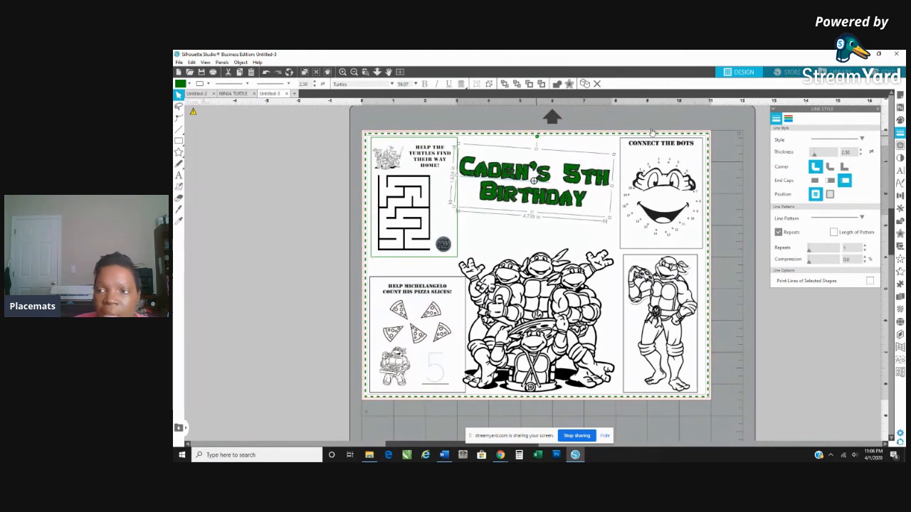
{"action": "left_click", "coordinate": [900, 196]}
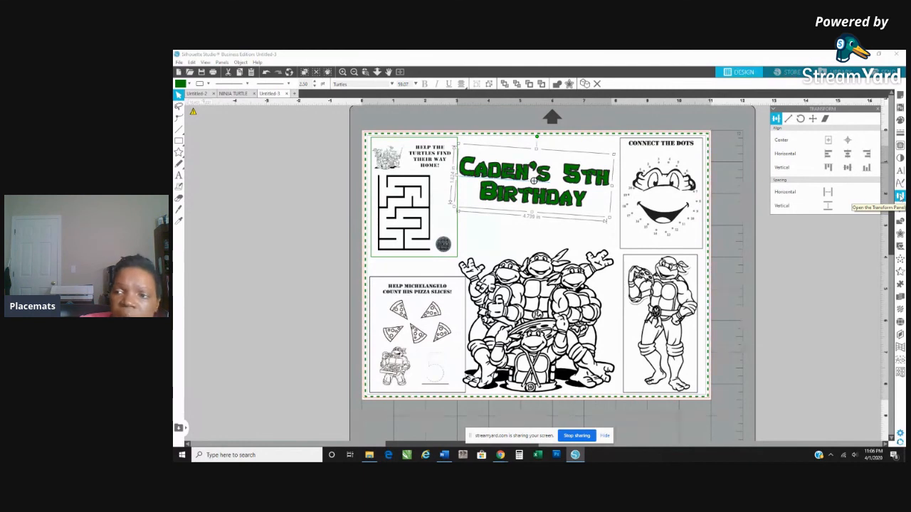
{"action": "left_click", "coordinate": [900, 199]}
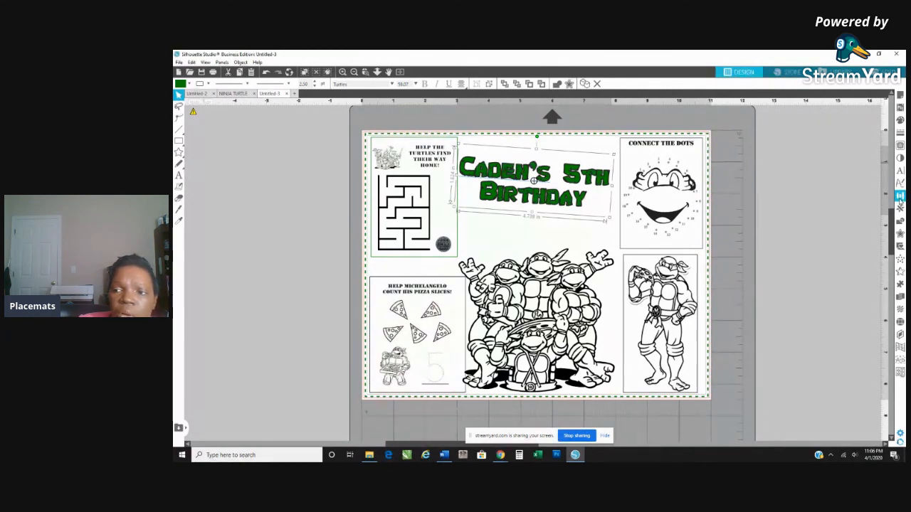
{"action": "left_click", "coordinate": [900, 198]}
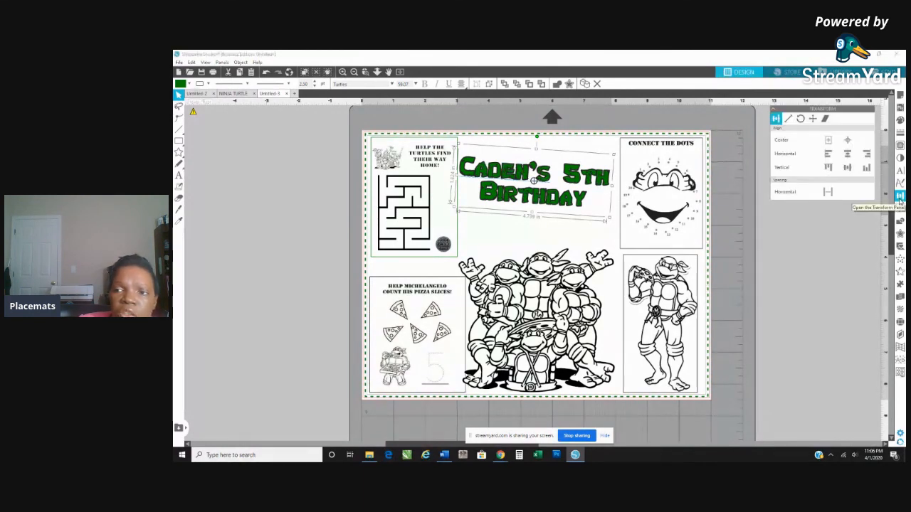
{"action": "left_click", "coordinate": [800, 120]}
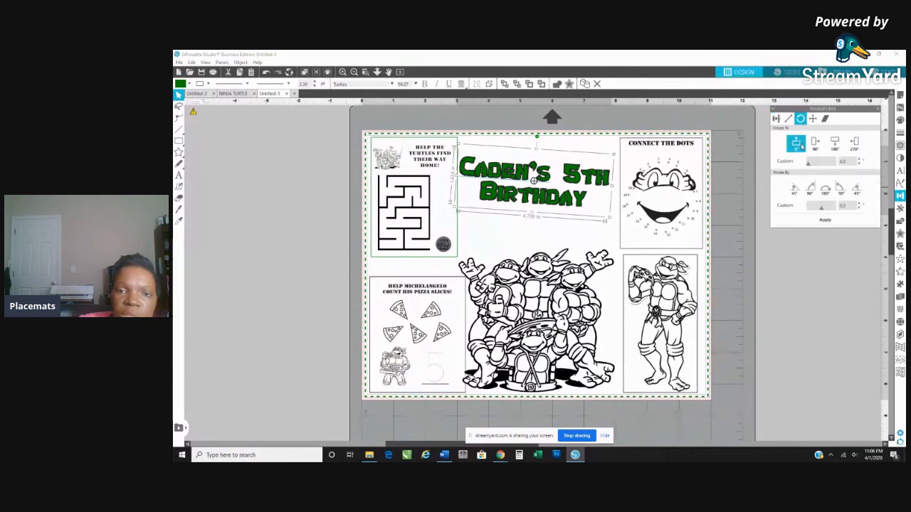
{"action": "left_click", "coordinate": [801, 145]}
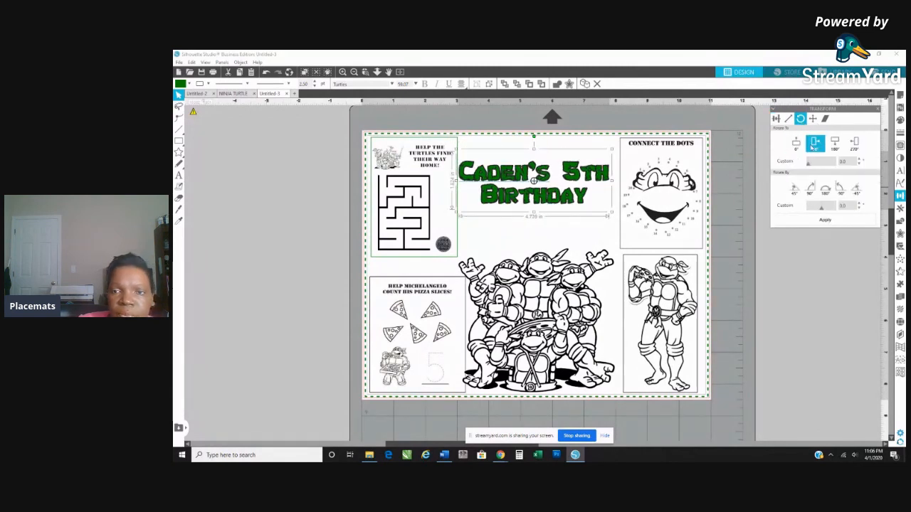
{"action": "left_click", "coordinate": [814, 145]}
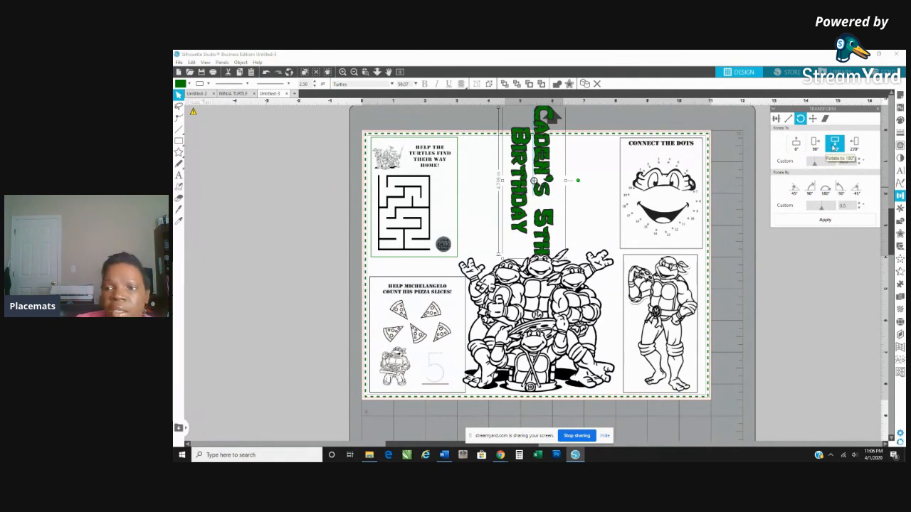
{"action": "left_click", "coordinate": [795, 143]}
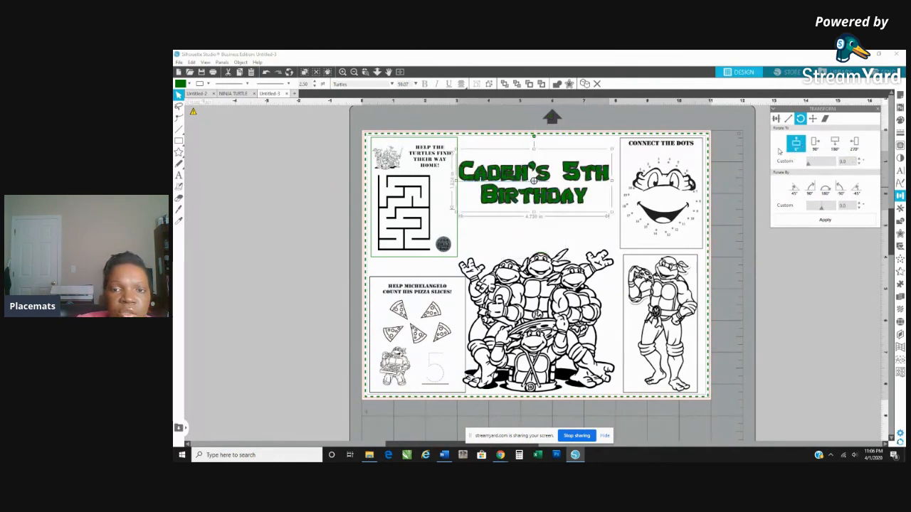
Move the birthday title slightly lower so it sits between the maze and connect-the-dots boxes, and deselect it.
{"action": "left_click_drag", "start_coordinate": [583, 180], "coordinate": [588, 197]}
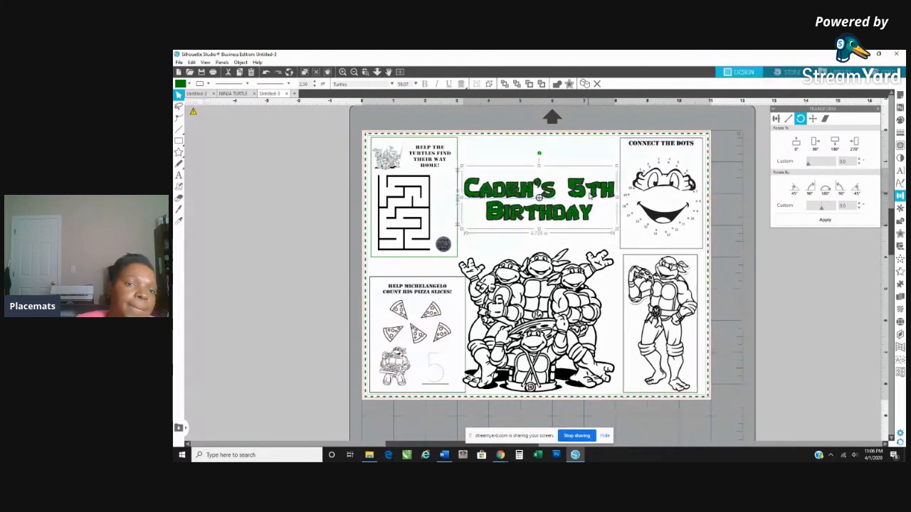
{"action": "left_click", "coordinate": [314, 198]}
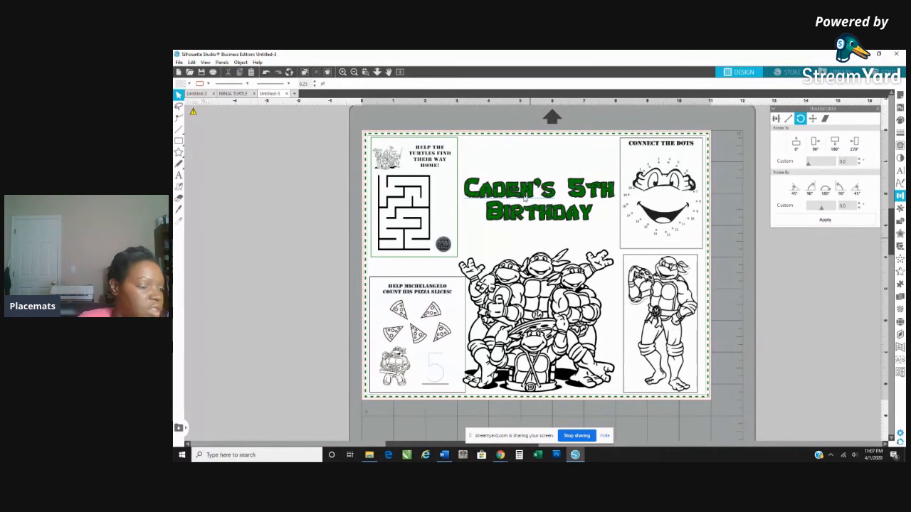
Save the placemat design to the library's User Designs folder under the name "ninja turtle mat2".
{"action": "left_click", "coordinate": [178, 63]}
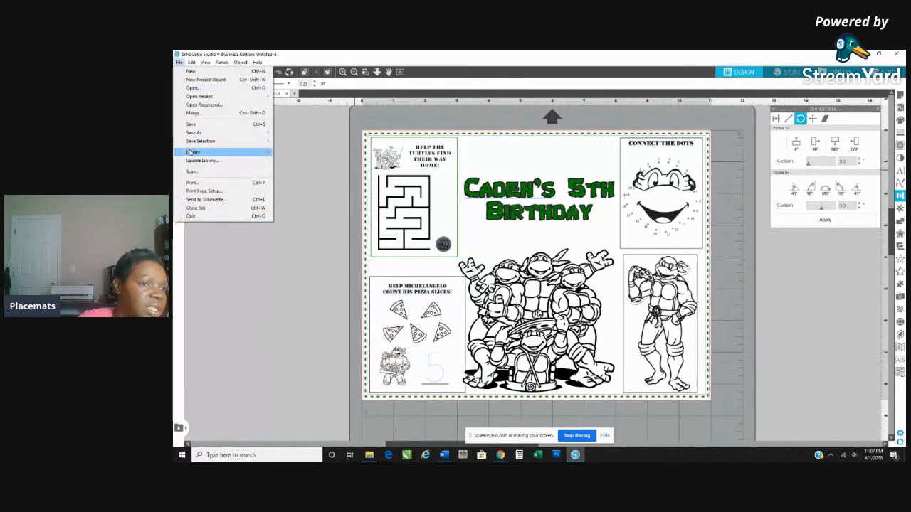
{"action": "mouse_move", "coordinate": [194, 134]}
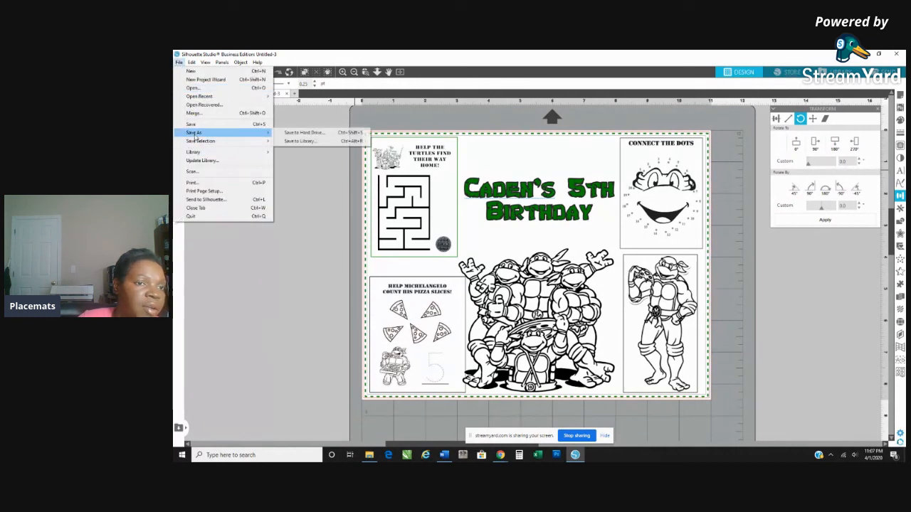
{"action": "left_click", "coordinate": [290, 142]}
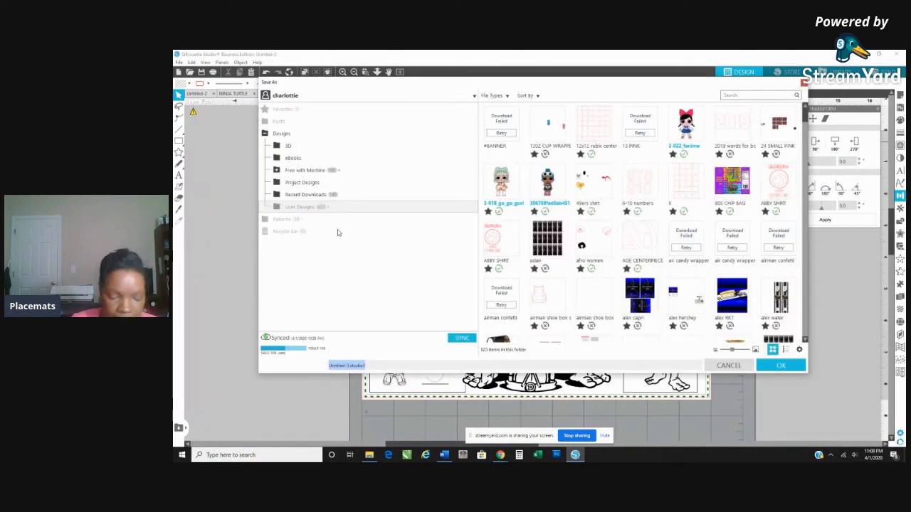
{"action": "type", "text": "Pl"}
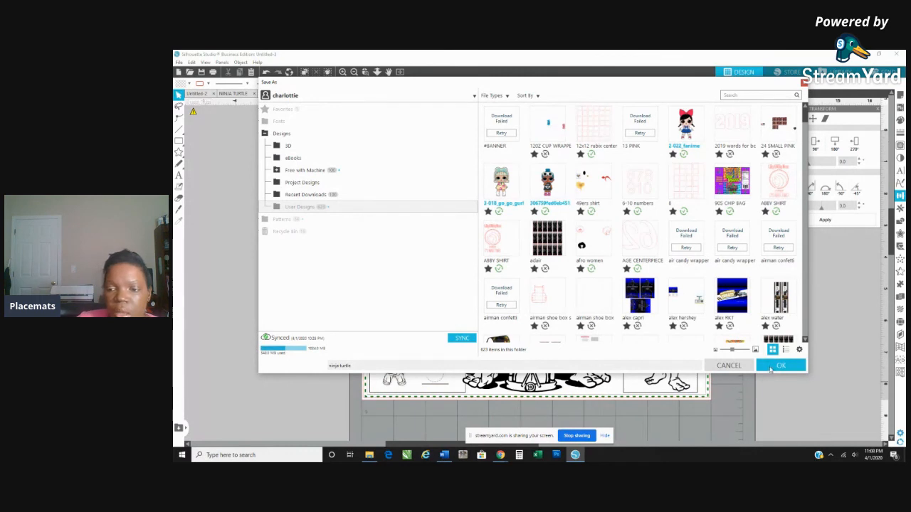
{"action": "left_click", "coordinate": [775, 366]}
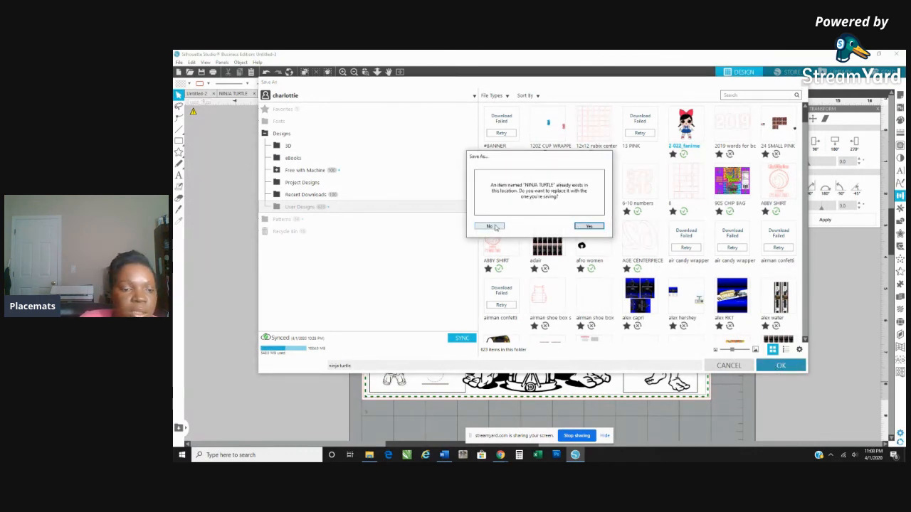
{"action": "left_click", "coordinate": [599, 228]}
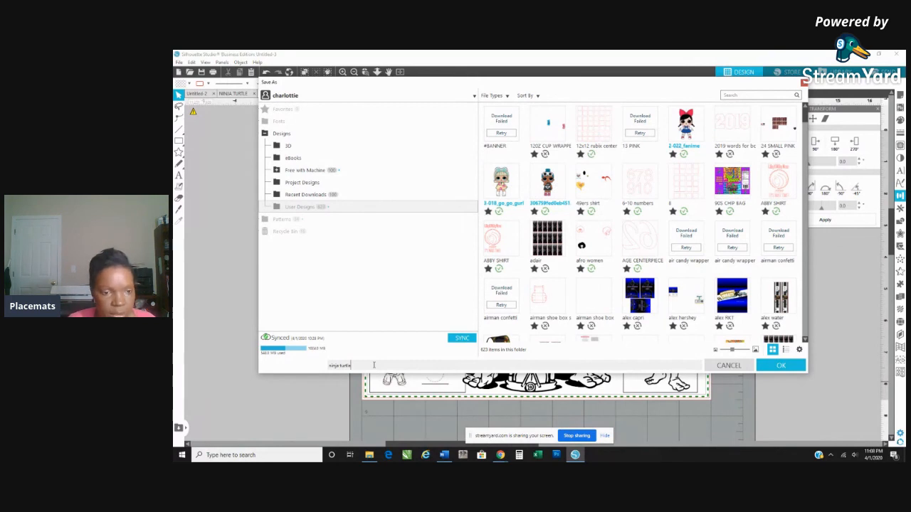
{"action": "type", "text": "mats"}
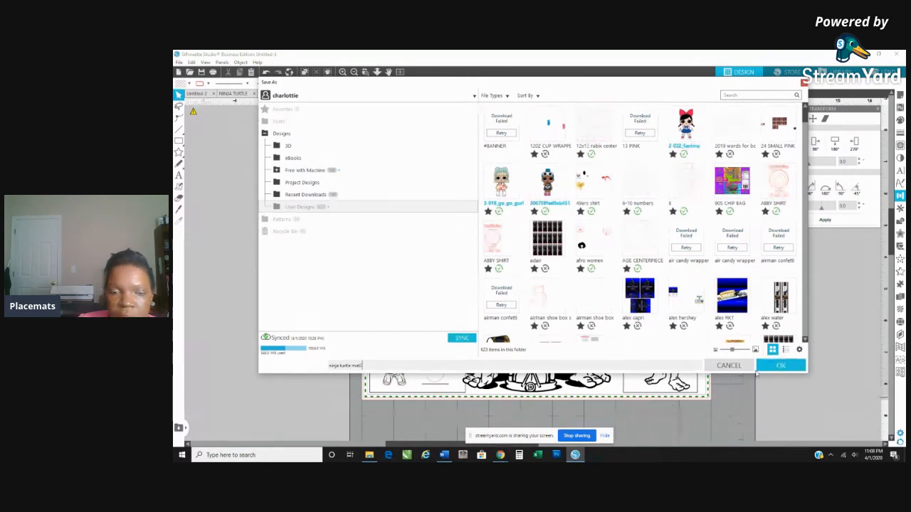
{"action": "left_click", "coordinate": [772, 367]}
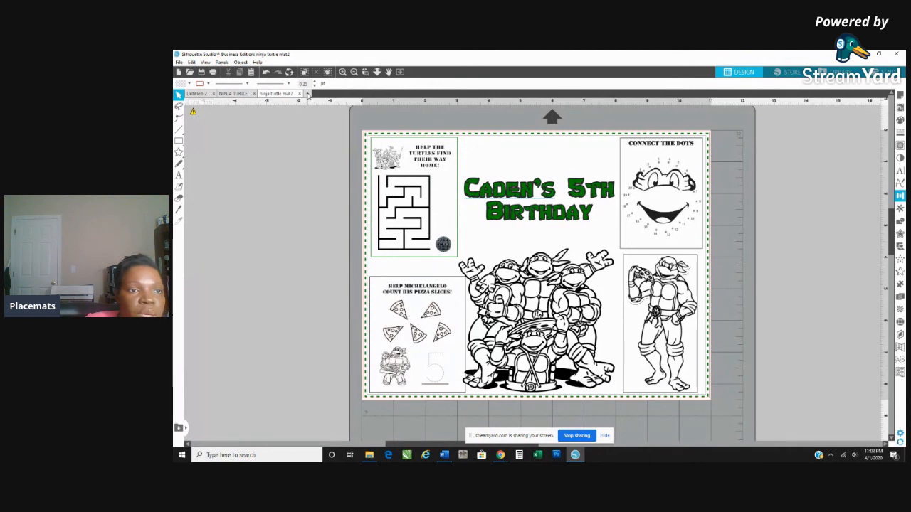
Create a new blank design document and show the last patterns in the fill pattern list.
{"action": "left_click", "coordinate": [307, 93]}
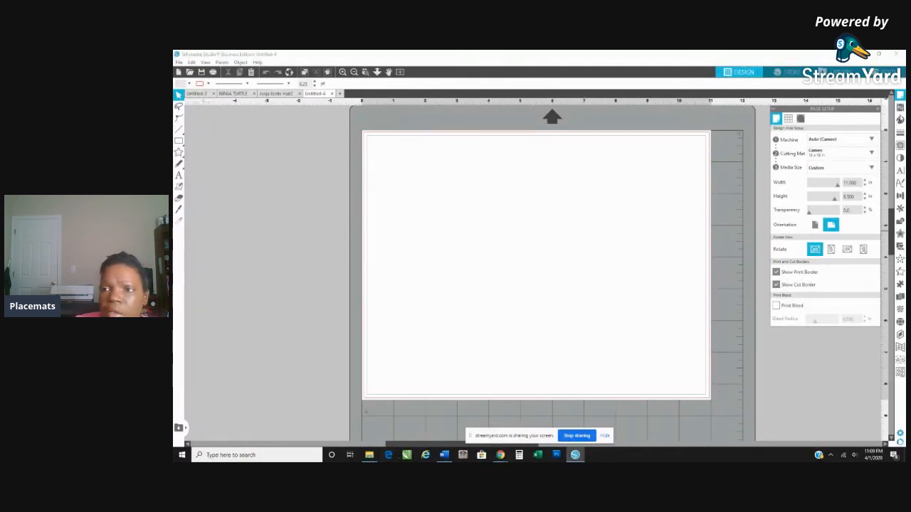
{"action": "left_click", "coordinate": [900, 122]}
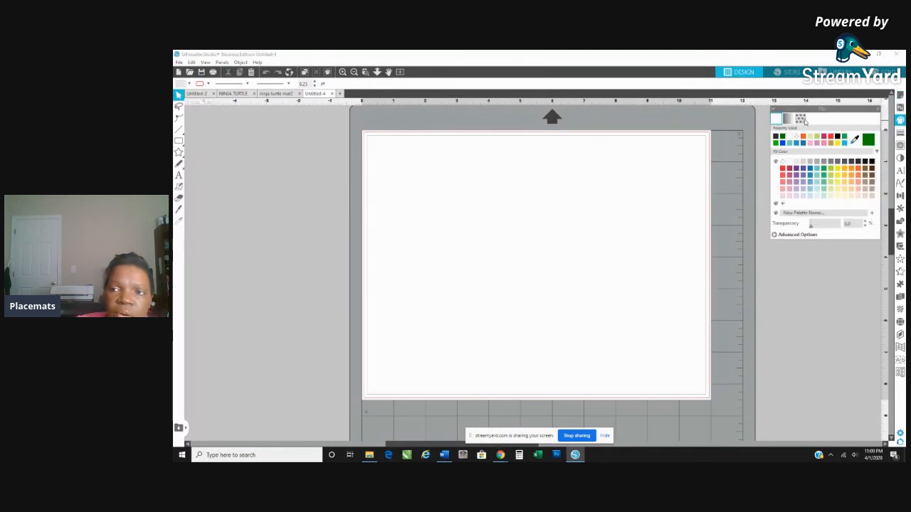
{"action": "left_click", "coordinate": [802, 120]}
{"action": "scroll", "coordinate": [823, 178], "scroll_direction": "down", "scroll_amount": 6}
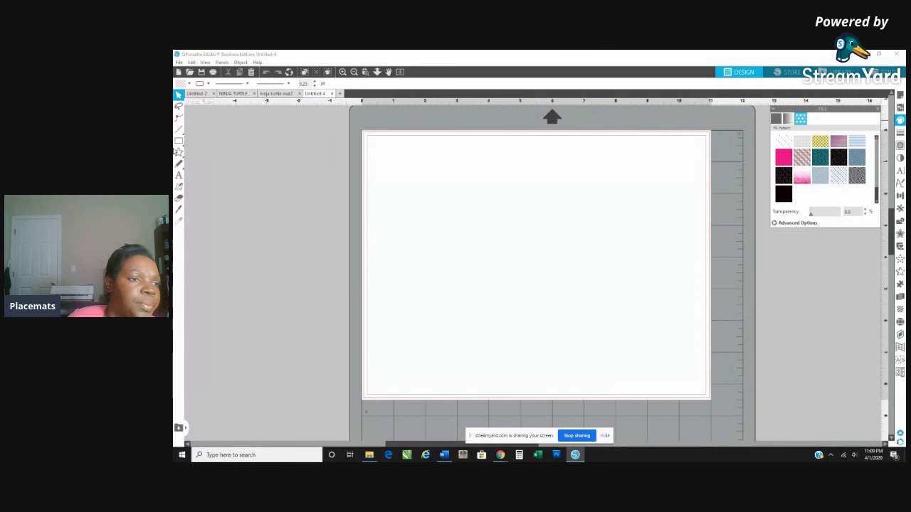
Draw a rectangle over the whole page with the yellow star pattern fill and stretch its edges to about 11 by 8.5 inches.
{"action": "left_click", "coordinate": [178, 144]}
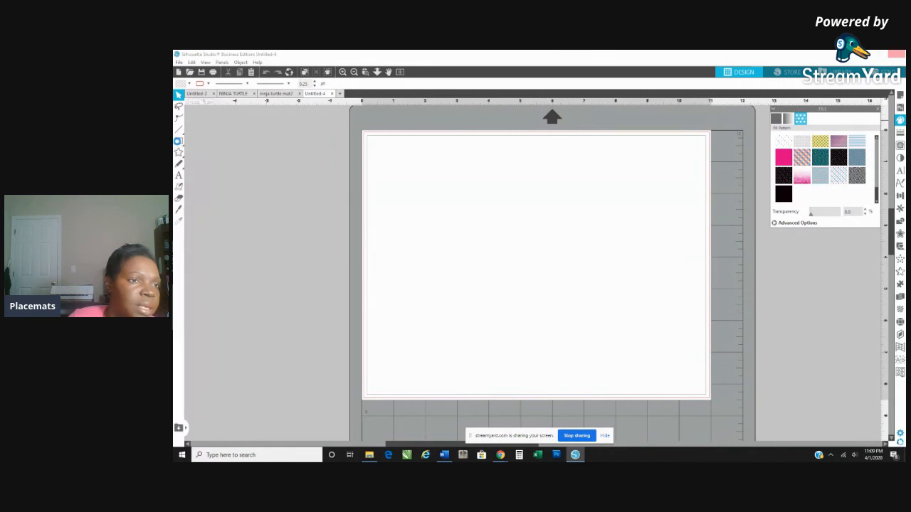
{"action": "left_click", "coordinate": [178, 142]}
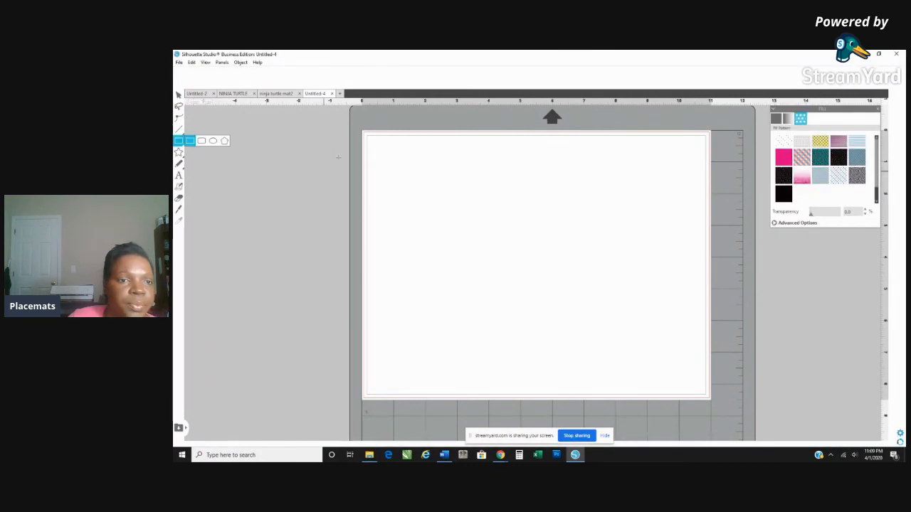
{"action": "mouse_move", "coordinate": [365, 134]}
{"action": "left_mouse_down"}
{"action": "mouse_move", "coordinate": [510, 181]}
{"action": "mouse_move", "coordinate": [628, 240]}
{"action": "mouse_move", "coordinate": [653, 272]}
{"action": "mouse_move", "coordinate": [713, 404]}
{"action": "left_mouse_up"}
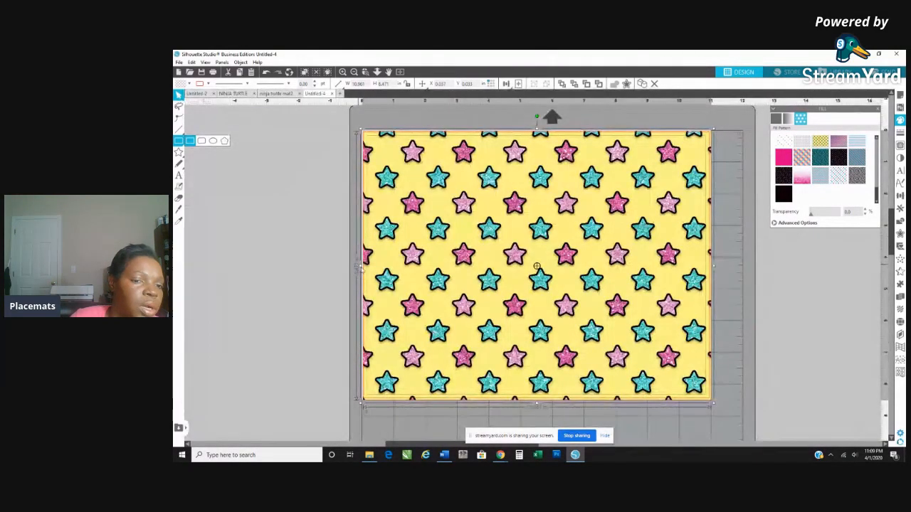
{"action": "left_click_drag", "start_coordinate": [361, 267], "coordinate": [360, 270]}
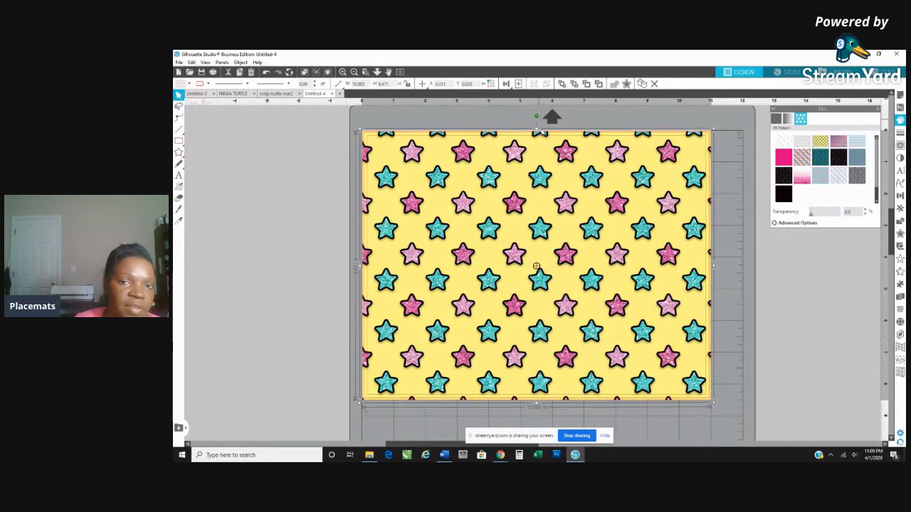
{"action": "left_click_drag", "start_coordinate": [539, 132], "coordinate": [539, 131]}
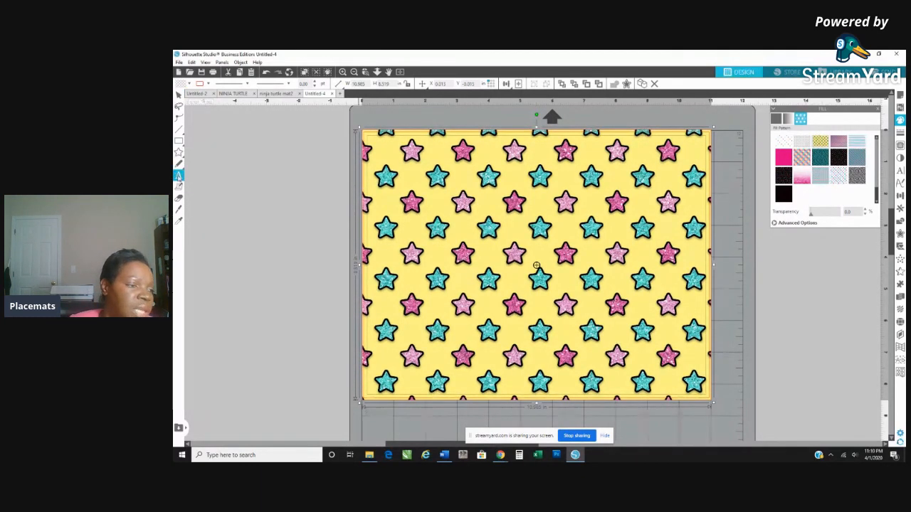
Add a two-line title beside the page with the child's possessive name and "5th" on the first line and "Birthday" on the second.
{"action": "left_click", "coordinate": [179, 174]}
{"action": "left_click", "coordinate": [220, 207]}
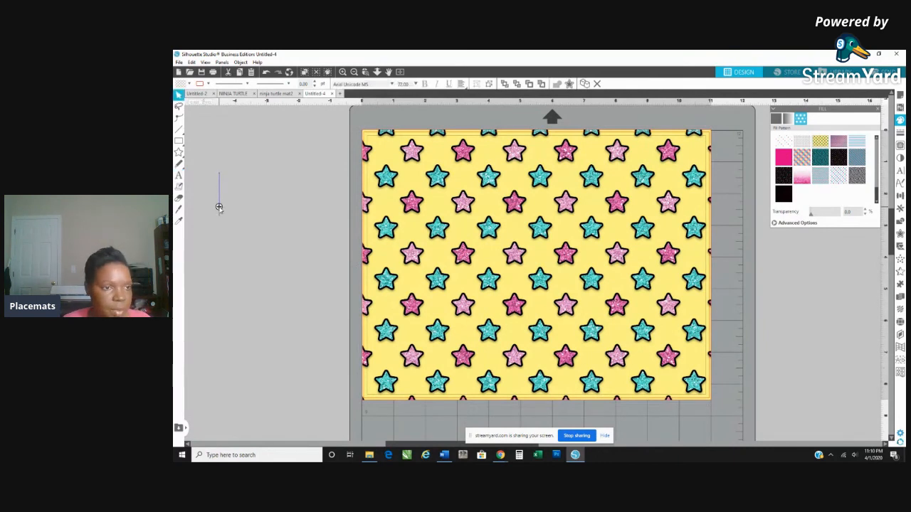
{"action": "type", "text": "K"}
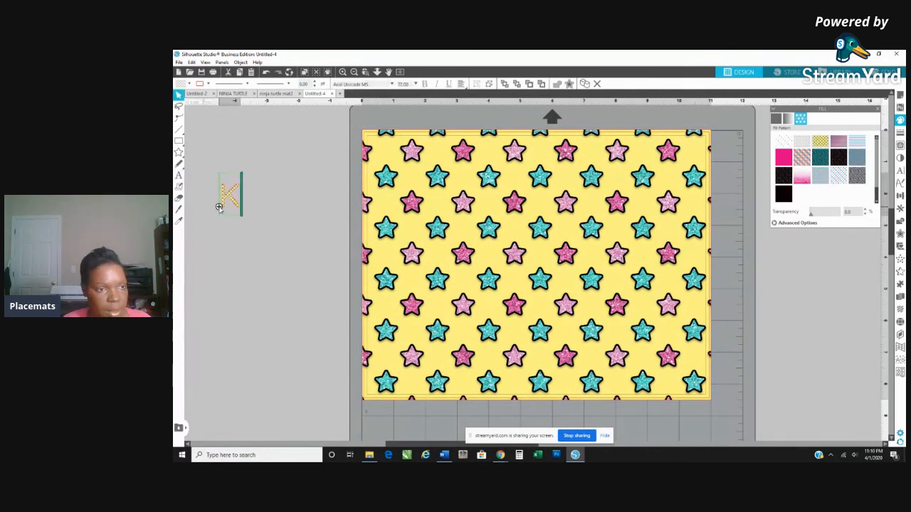
{"action": "type", "text": "ayla's"}
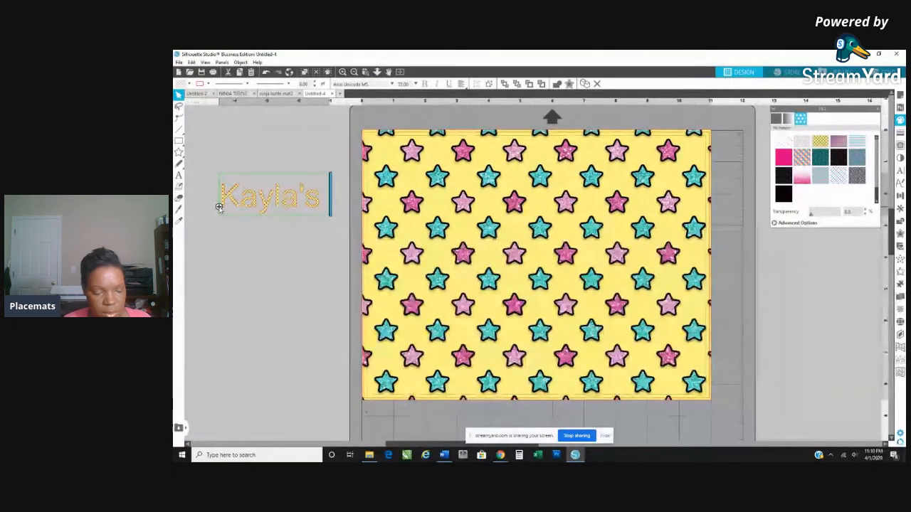
{"action": "type", "text": " 5th"}
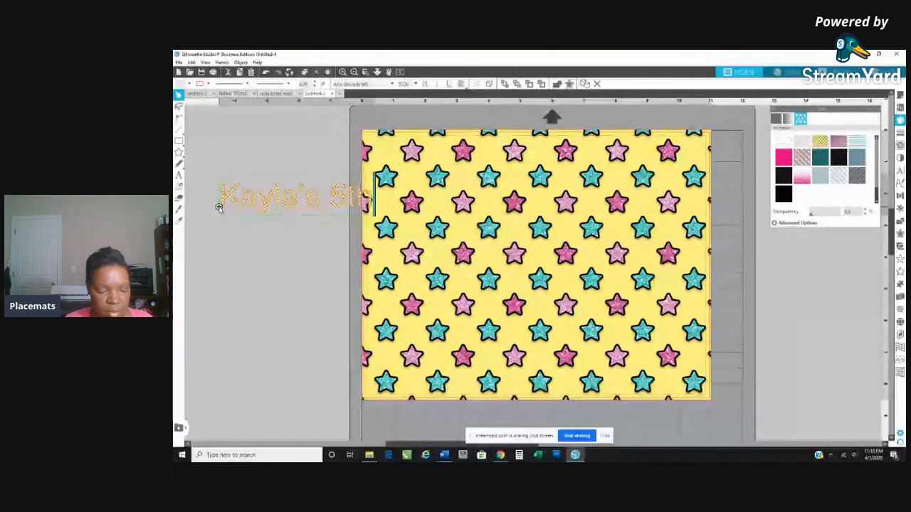
{"action": "key", "text": "Return"}
{"action": "type", "text": "Birthday"}
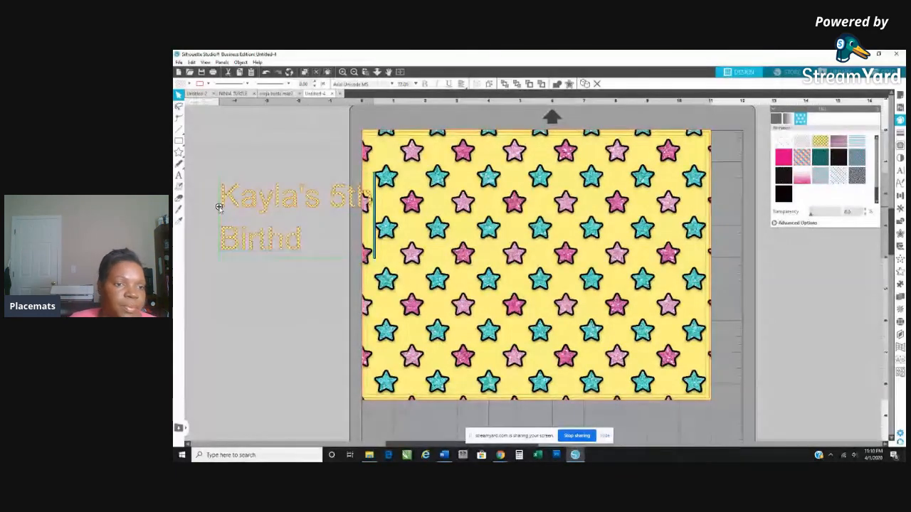
{"action": "key", "text": "Escape"}
{"action": "left_click", "coordinate": [262, 243]}
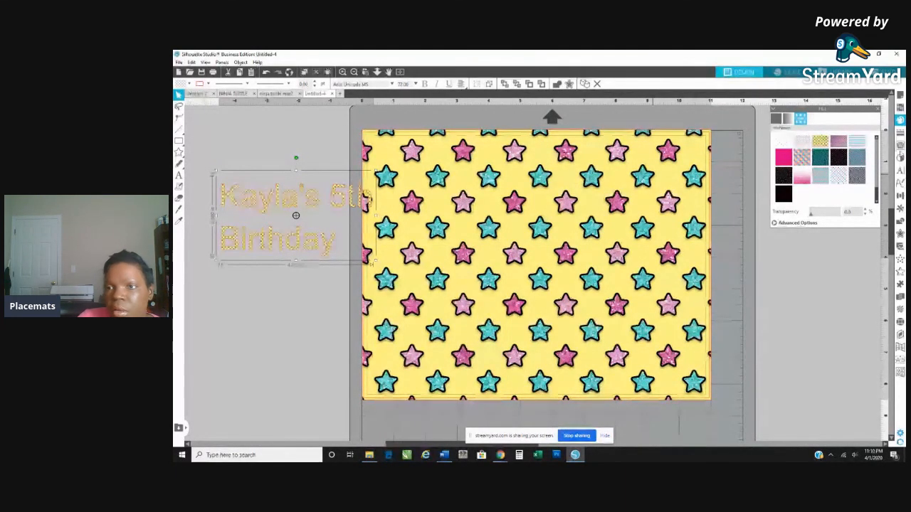
Replace the title's pattern fill with solid black.
{"action": "left_click", "coordinate": [900, 145]}
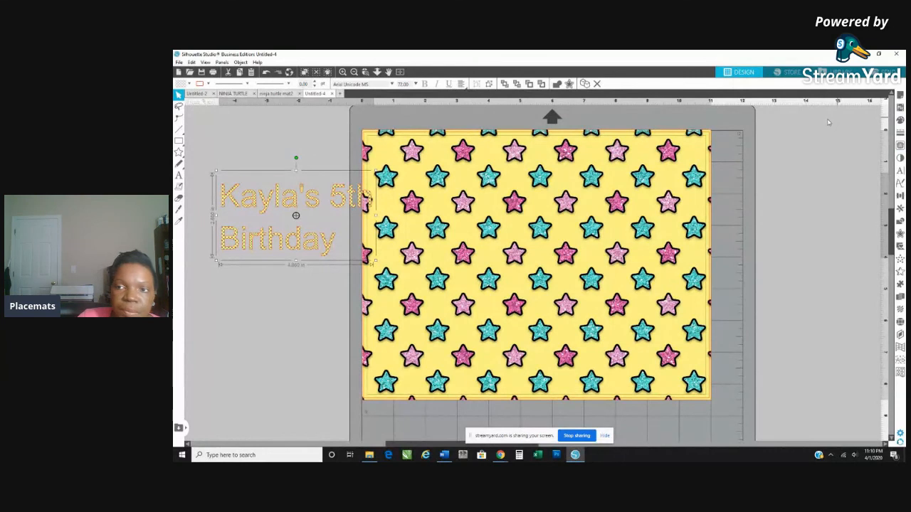
{"action": "left_click", "coordinate": [900, 121]}
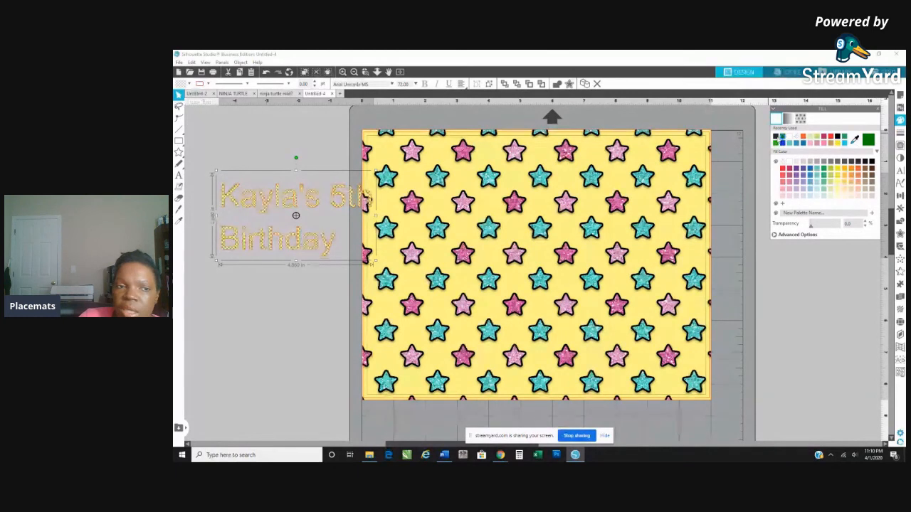
{"action": "left_click", "coordinate": [780, 137]}
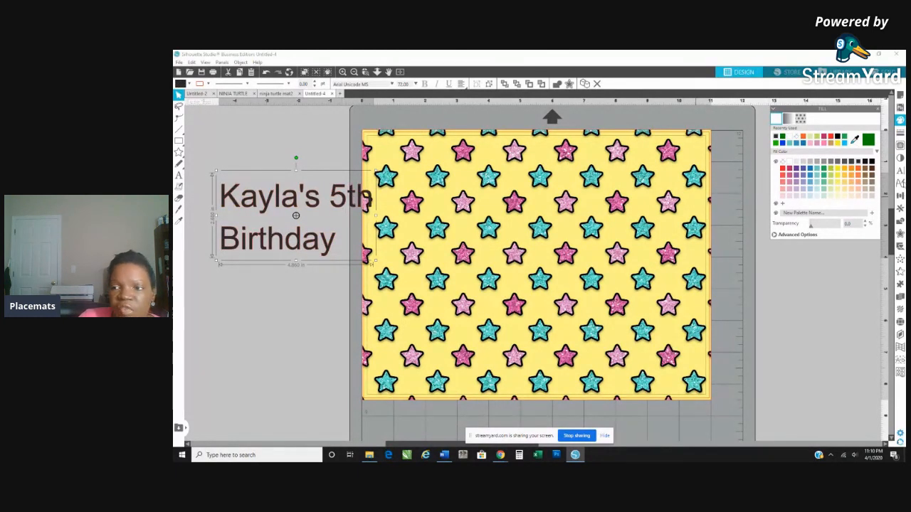
Set the birthday title's font to Amarillo and move the title onto the middle of the star-patterned background.
{"action": "left_click", "coordinate": [900, 171]}
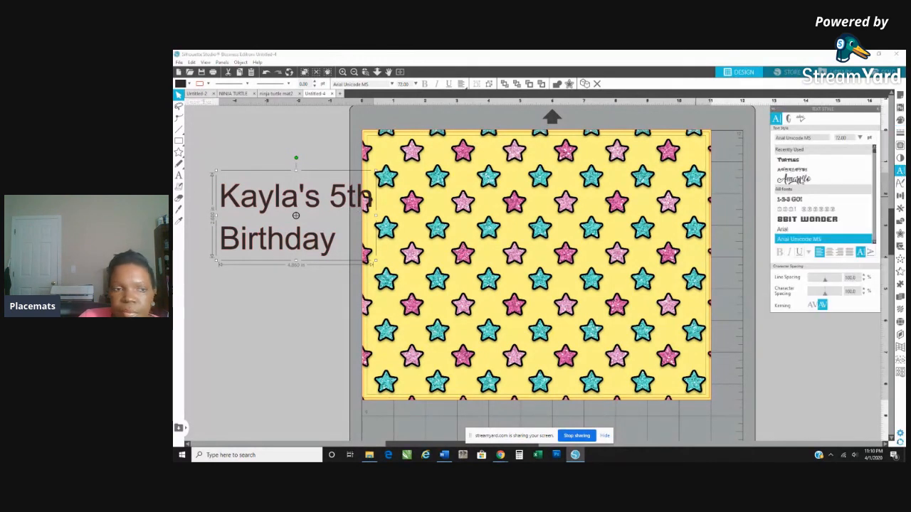
{"action": "left_click", "coordinate": [803, 179]}
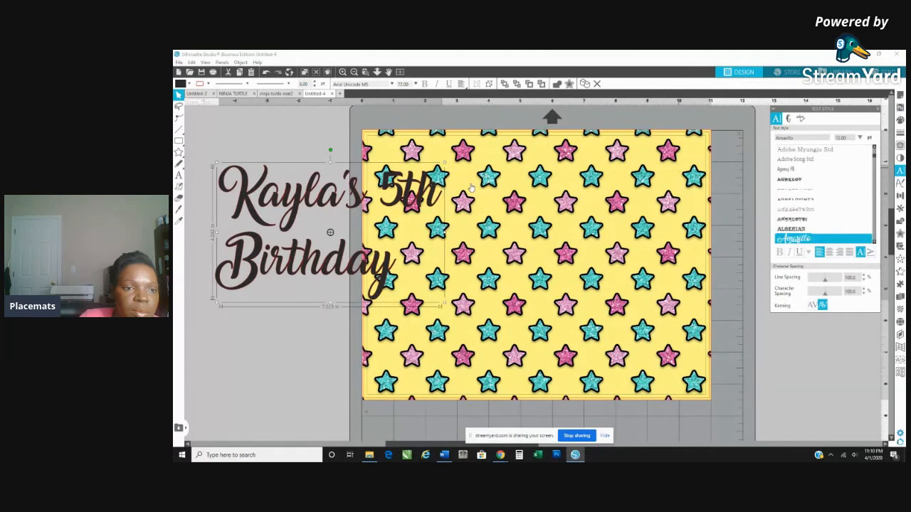
{"action": "left_click_drag", "start_coordinate": [332, 201], "coordinate": [537, 255]}
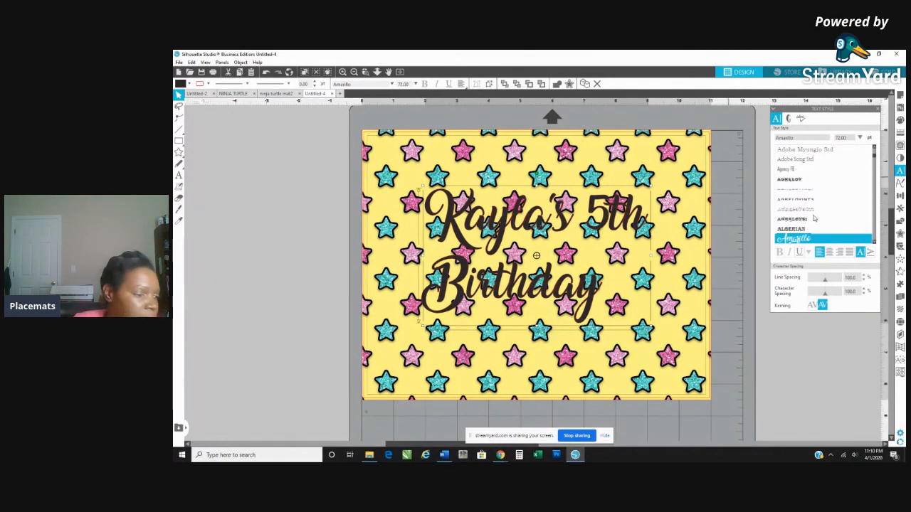
Change the birthday title's font to Berlin Sans FB Demi and undo the accidental shift of the star background.
{"action": "scroll", "coordinate": [814, 218], "scroll_direction": "down", "scroll_amount": 1}
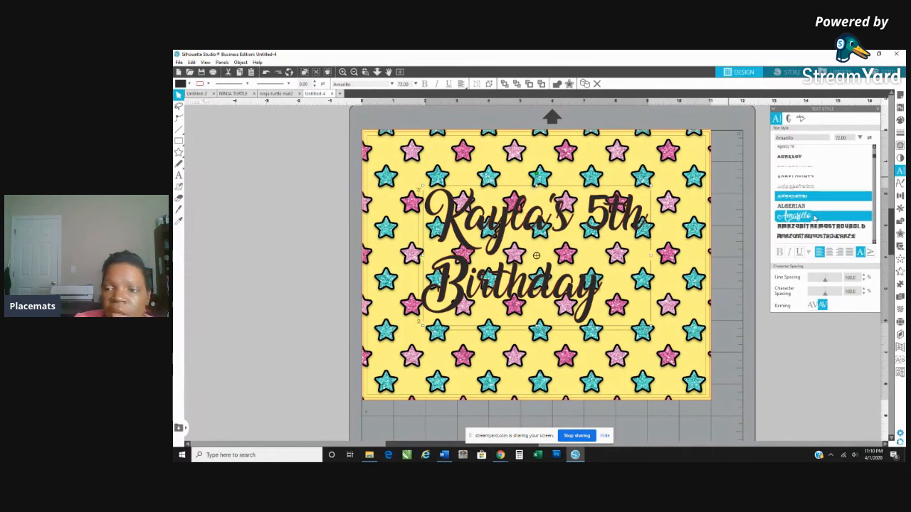
{"action": "scroll", "coordinate": [815, 218], "scroll_direction": "down", "scroll_amount": 4}
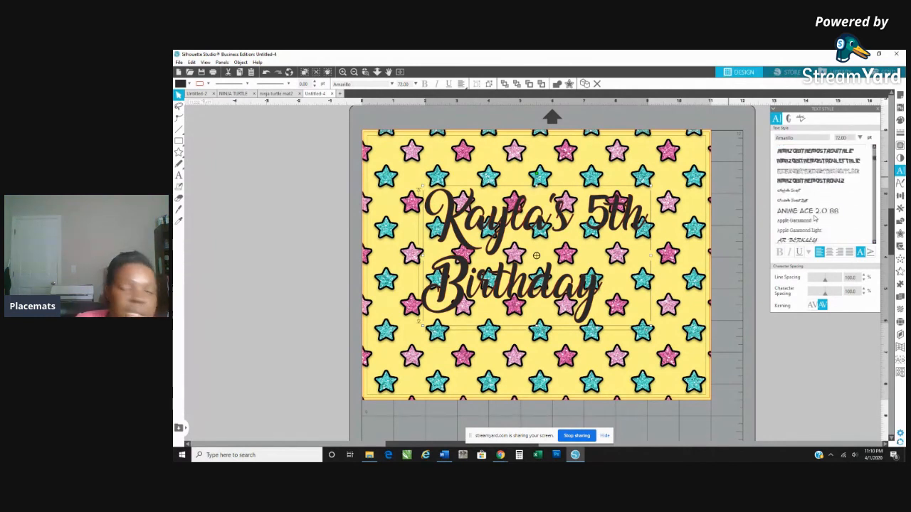
{"action": "scroll", "coordinate": [814, 218], "scroll_direction": "down", "scroll_amount": 5}
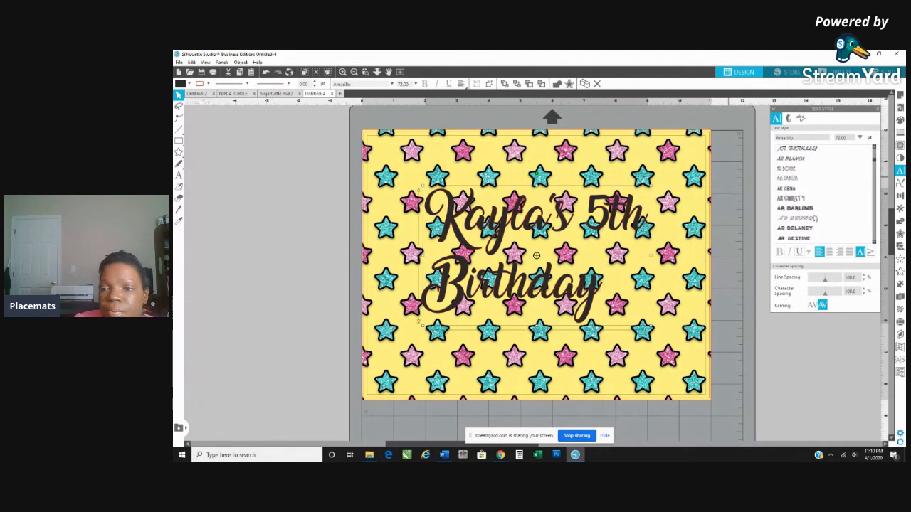
{"action": "scroll", "coordinate": [815, 218], "scroll_direction": "down", "scroll_amount": 5}
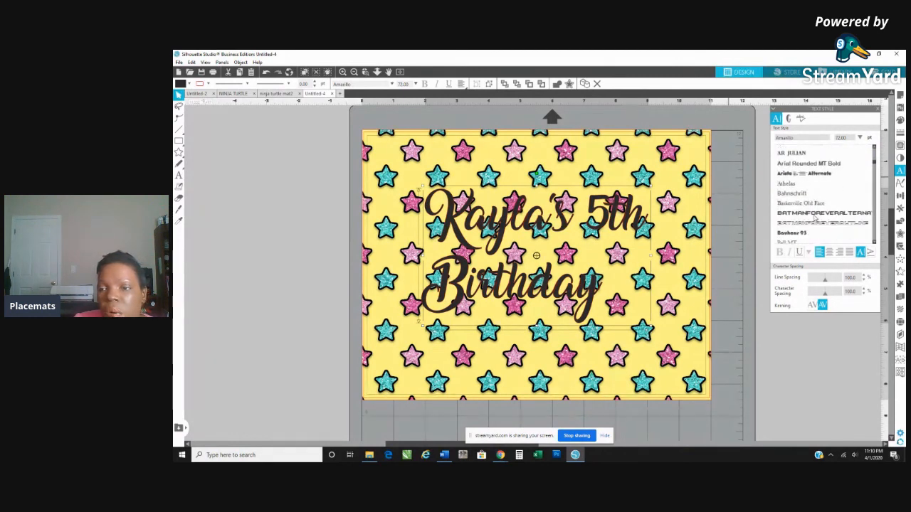
{"action": "scroll", "coordinate": [812, 223], "scroll_direction": "down", "scroll_amount": 3}
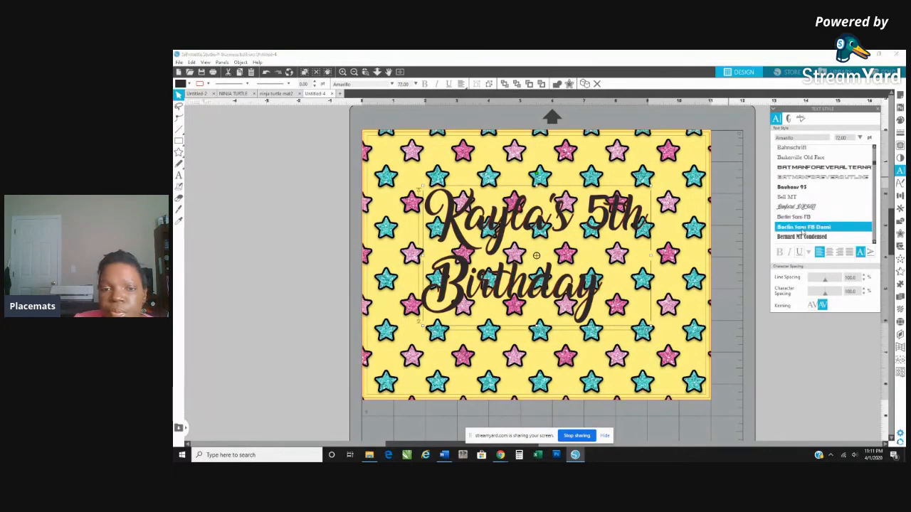
{"action": "left_click", "coordinate": [802, 228]}
{"action": "mouse_move", "coordinate": [559, 232]}
{"action": "left_mouse_down"}
{"action": "mouse_move", "coordinate": [584, 244]}
{"action": "mouse_move", "coordinate": [566, 237]}
{"action": "left_mouse_up"}
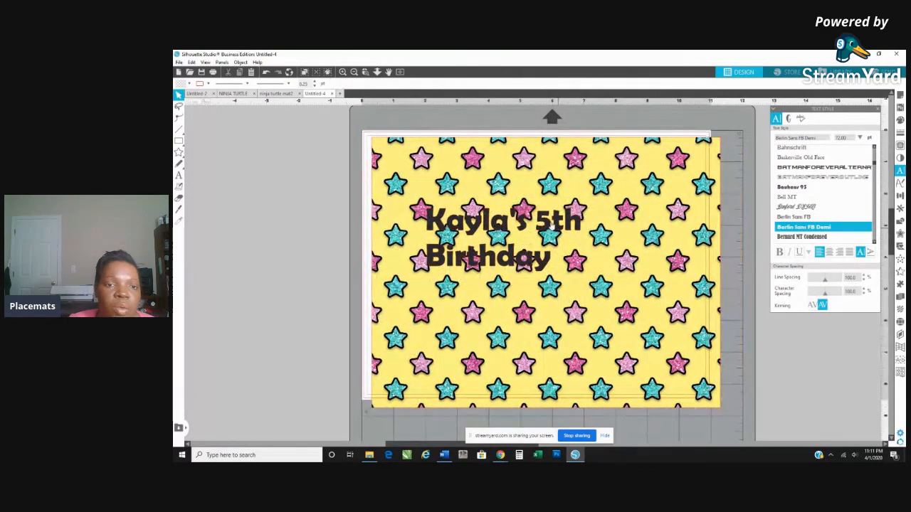
{"action": "key", "text": "ctrl+z"}
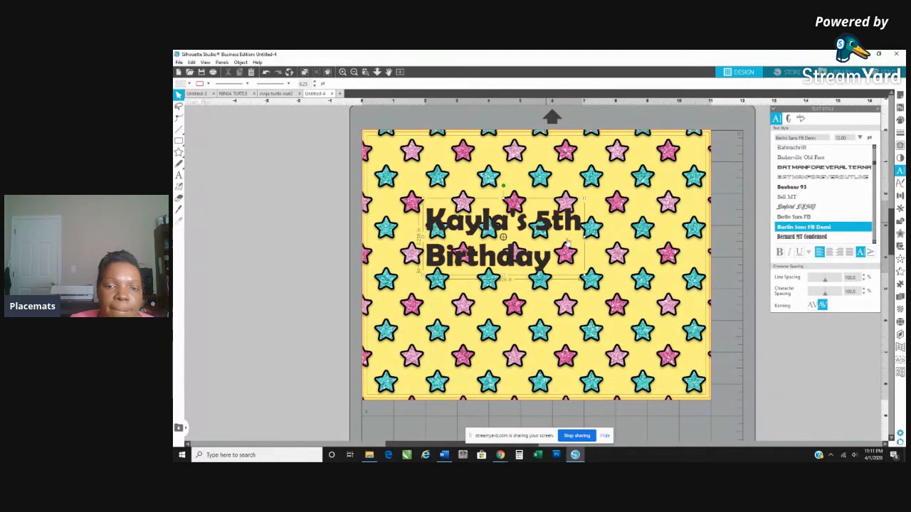